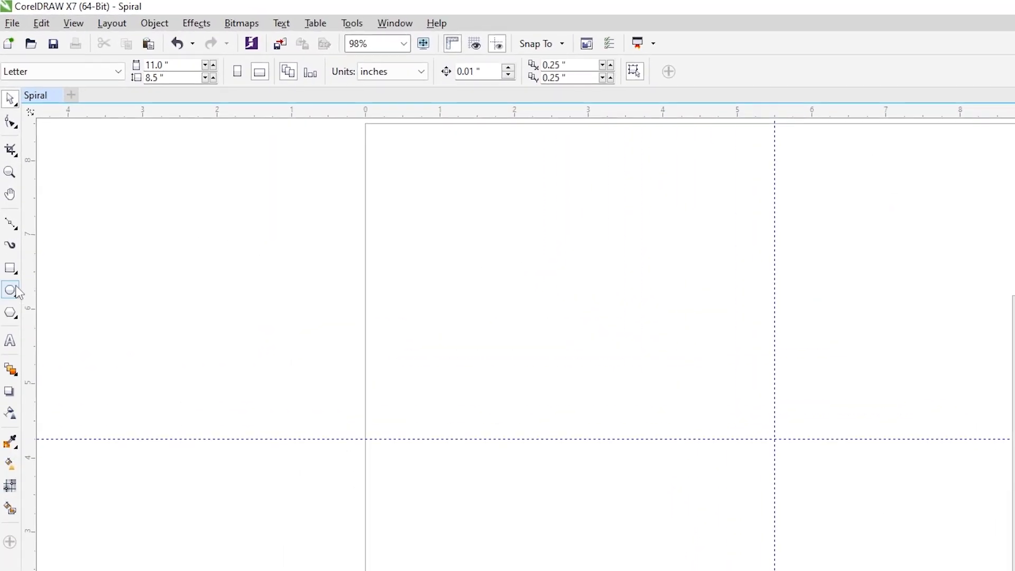
- Draw a circle about 4.44 inches in diameter in the lower-left part of the page with the Ellipse tool
click(12, 291)
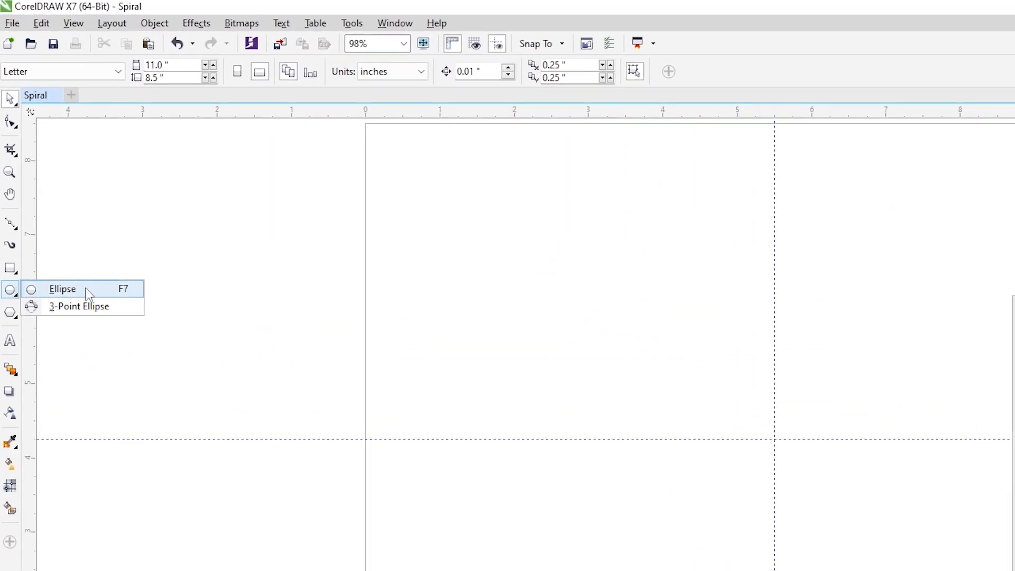
click(63, 289)
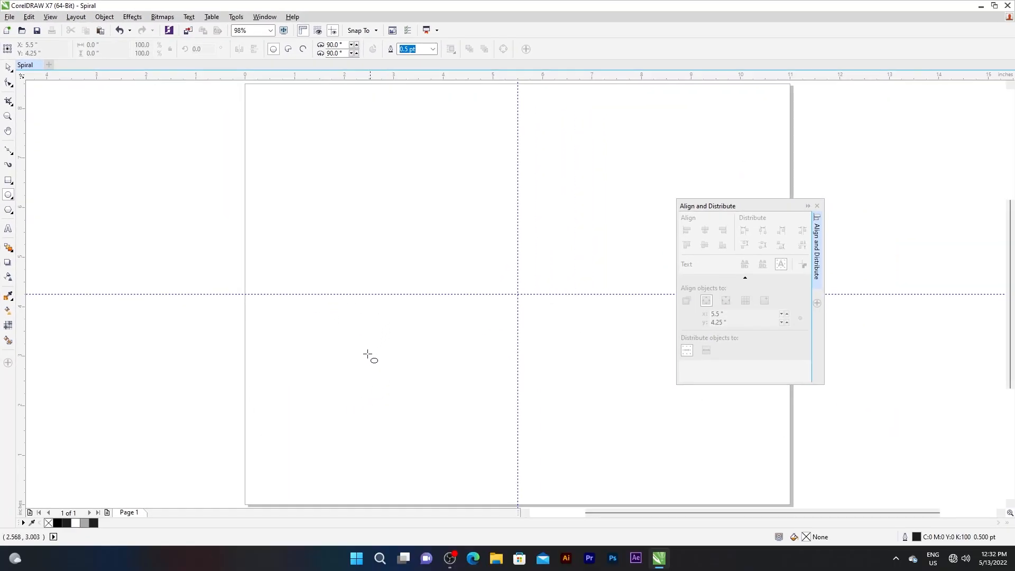
drag(355, 411, 436, 299)
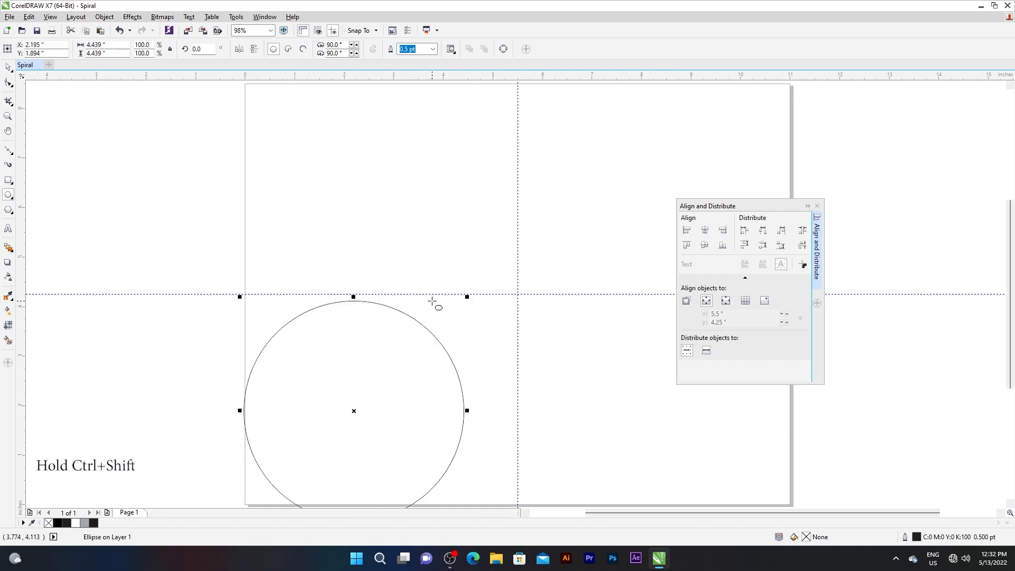
- Align the circle's center horizontally and vertically to the center of the page
drag(719, 209, 603, 292)
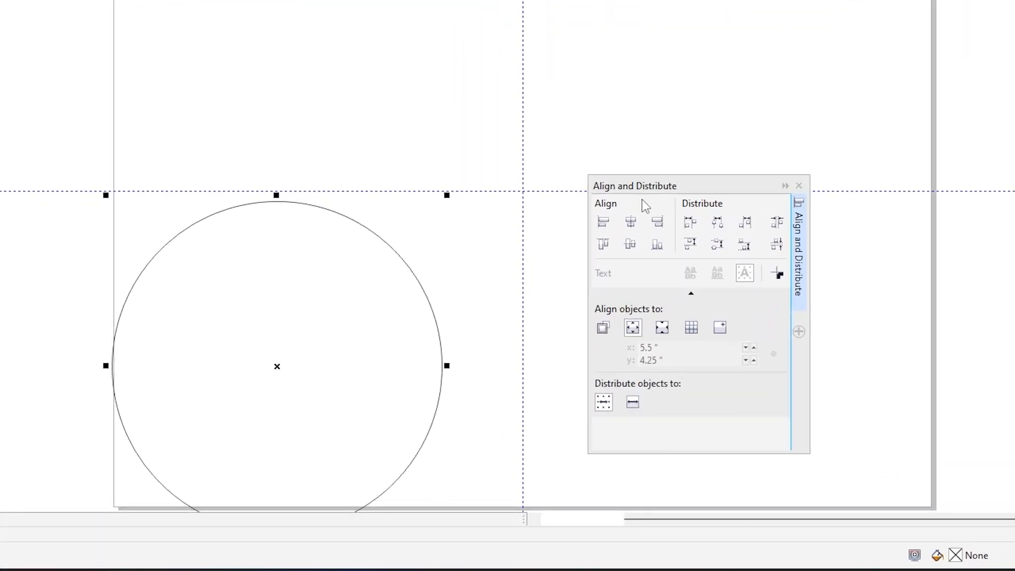
click(635, 224)
click(630, 245)
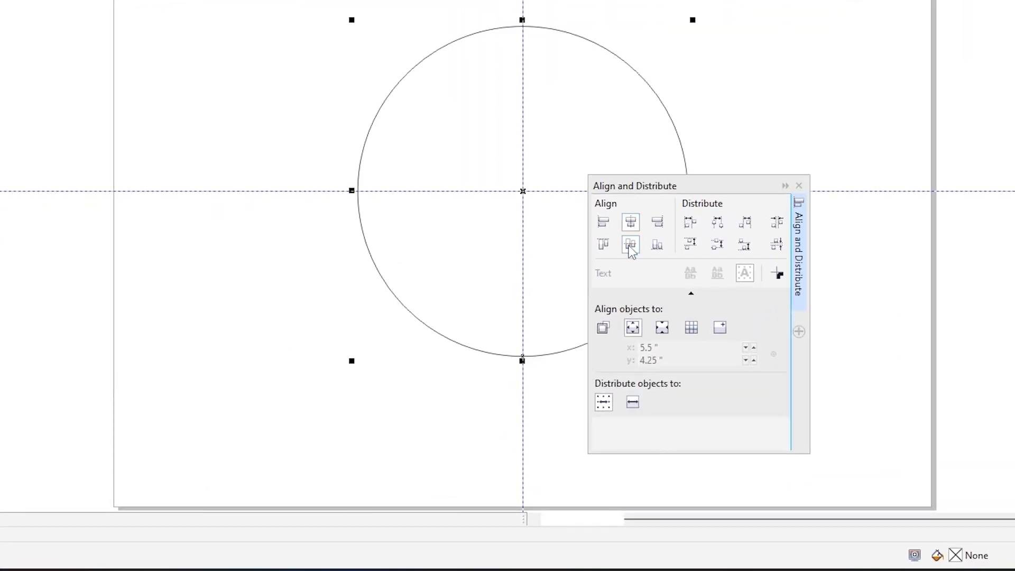
drag(644, 200, 849, 99)
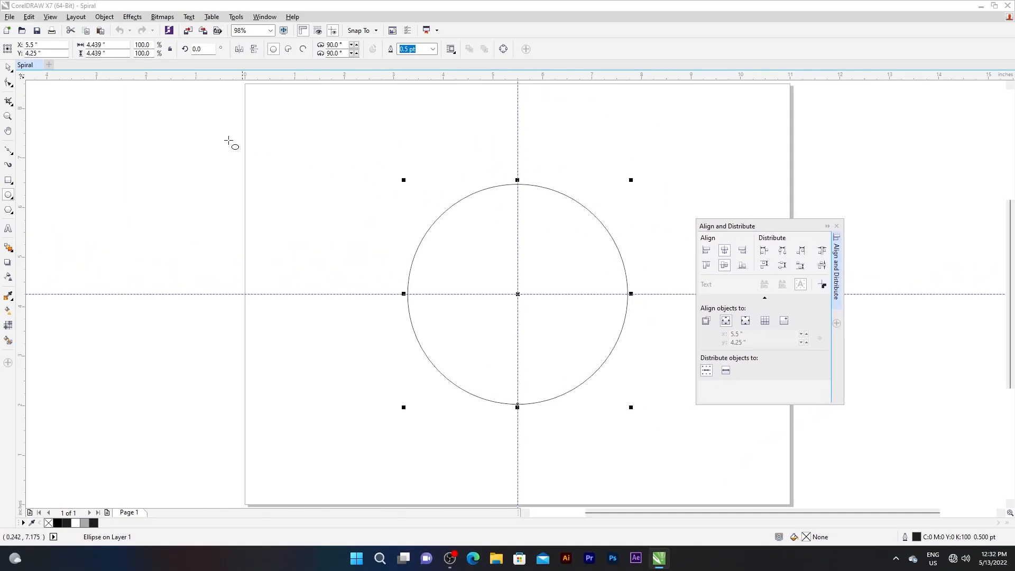
- Copy and paste the centered circle, and move the duplicate up and left to about X 4.244, Y 5.682 inches
key(space)
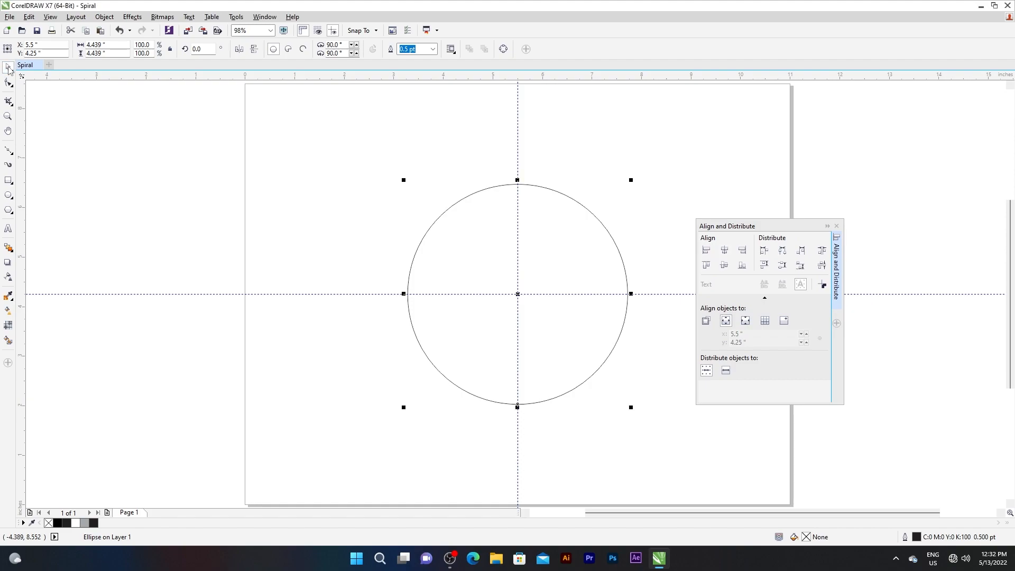
right_click(457, 237)
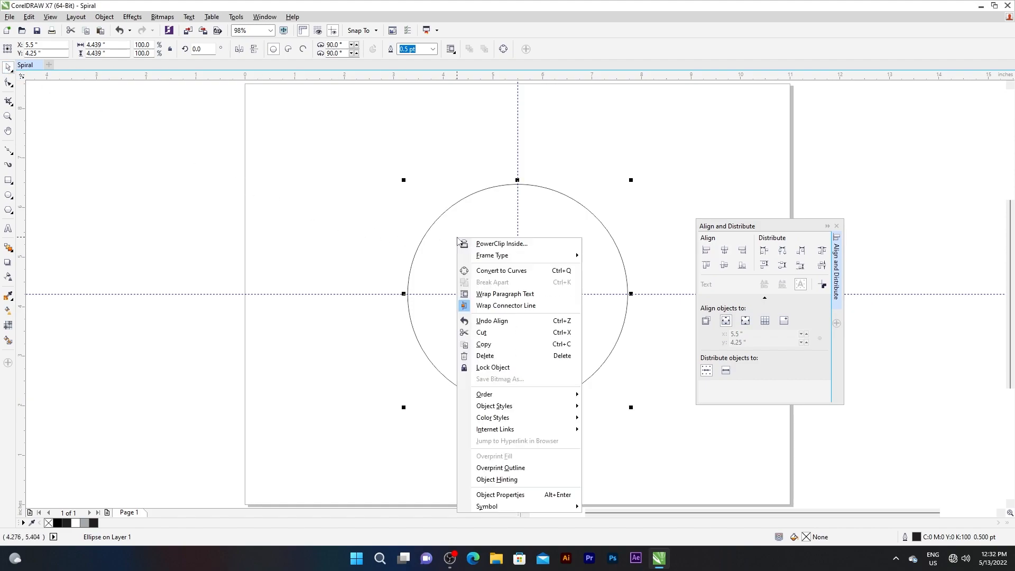
click(465, 345)
right_click(344, 226)
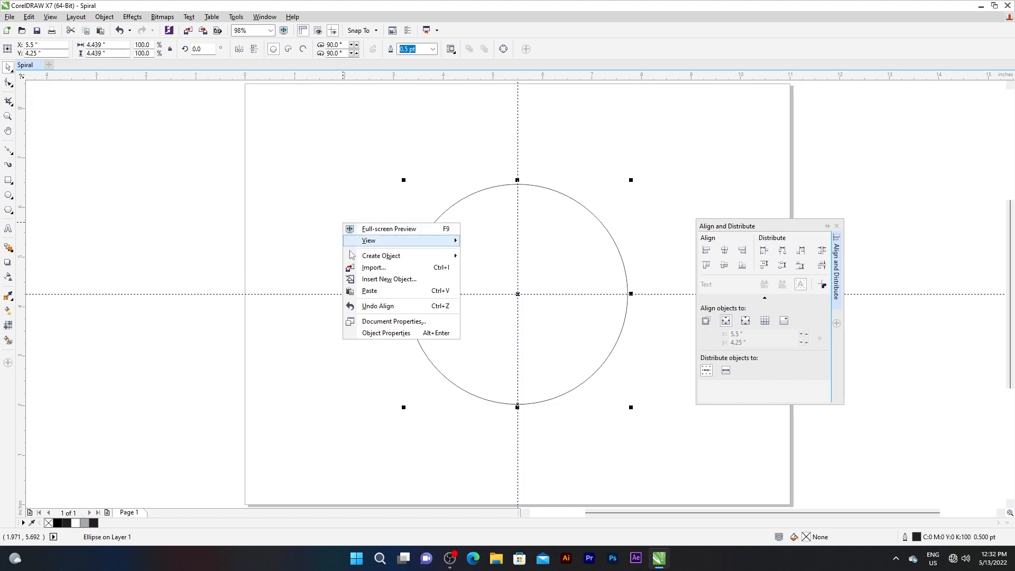
click(369, 291)
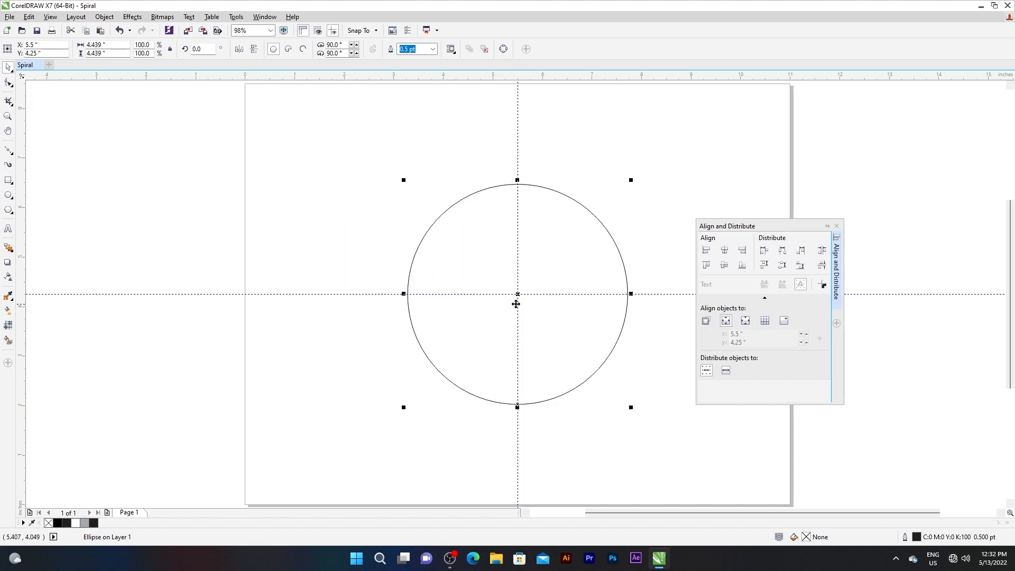
drag(519, 295, 456, 223)
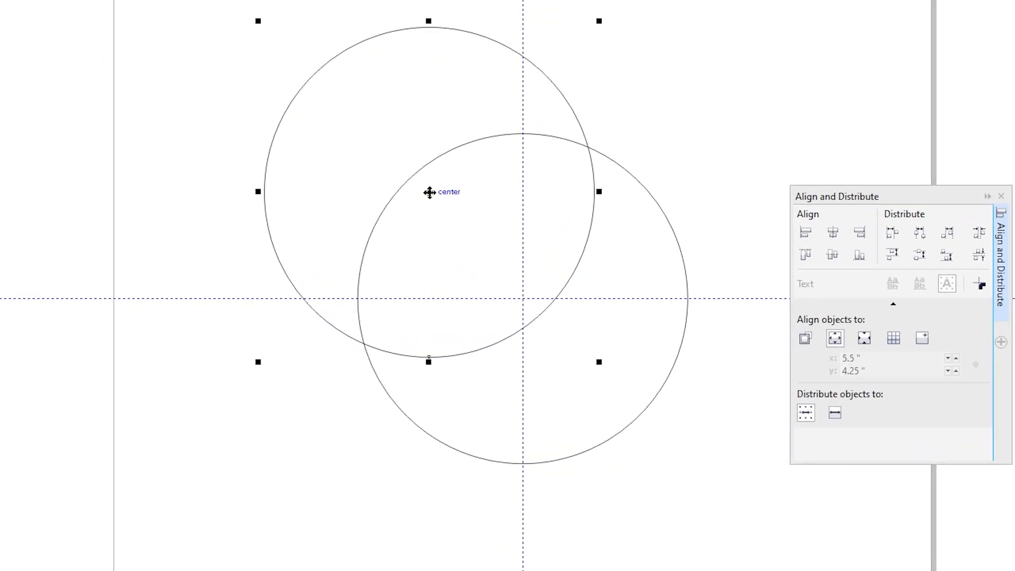
- Move the offset circle's rotation center to the intersection of the guidelines at the page center
click(455, 222)
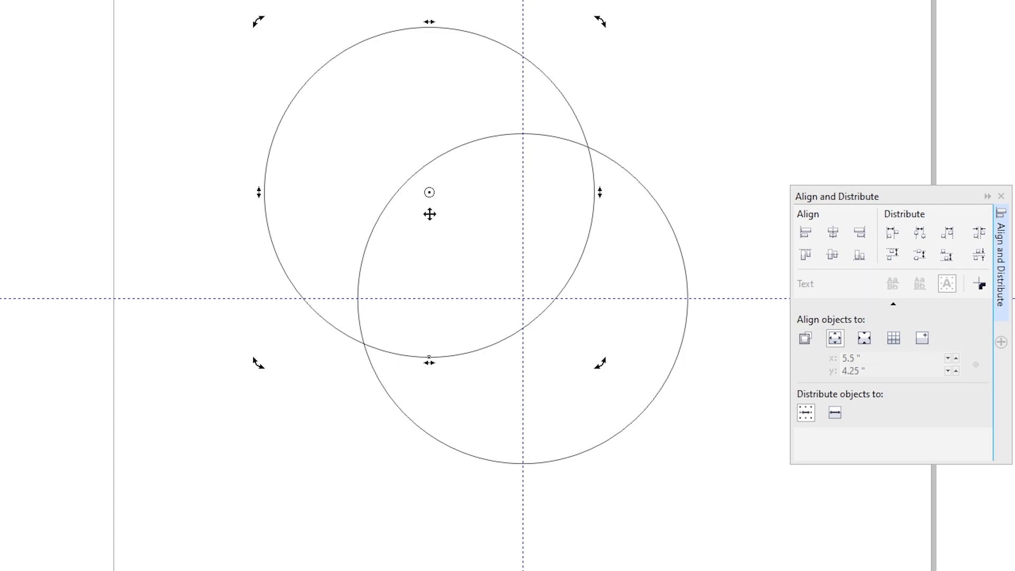
drag(430, 191, 523, 295)
click(221, 143)
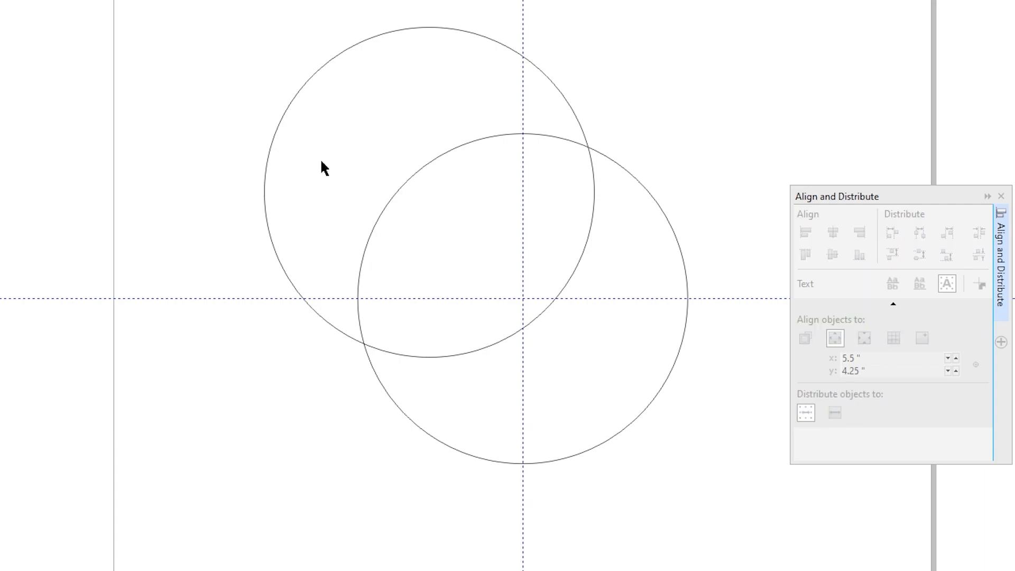
click(589, 233)
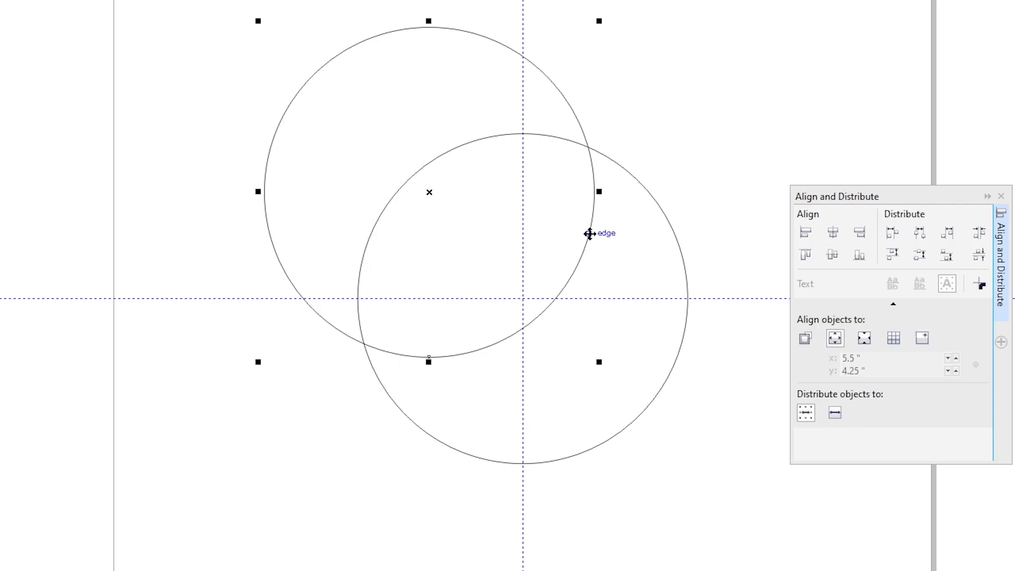
click(434, 190)
drag(430, 189, 523, 298)
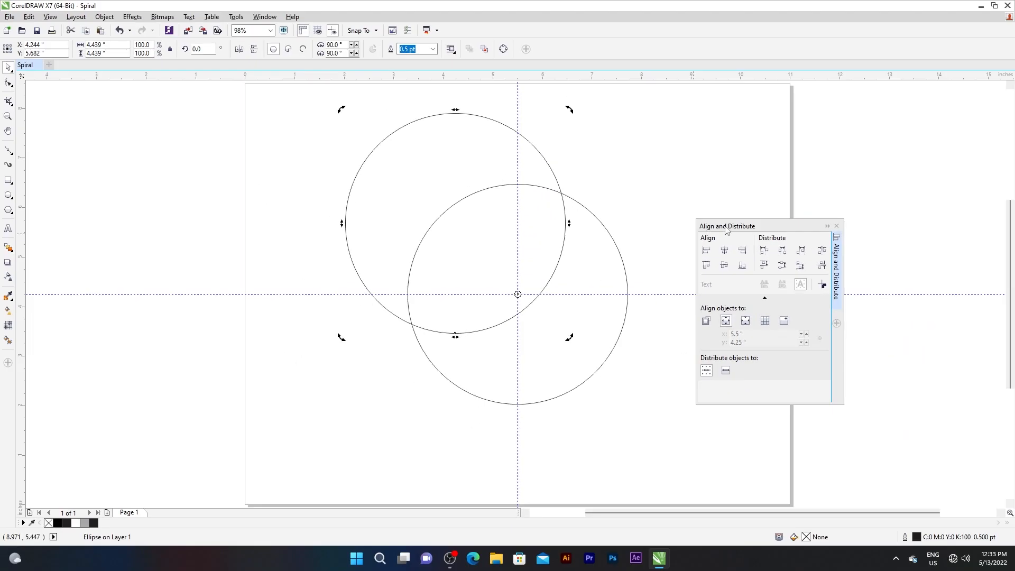
- Create three copies of the offset circle rotated in 90-degree increments around the page center with the Rotate transformation
drag(838, 197, 860, 94)
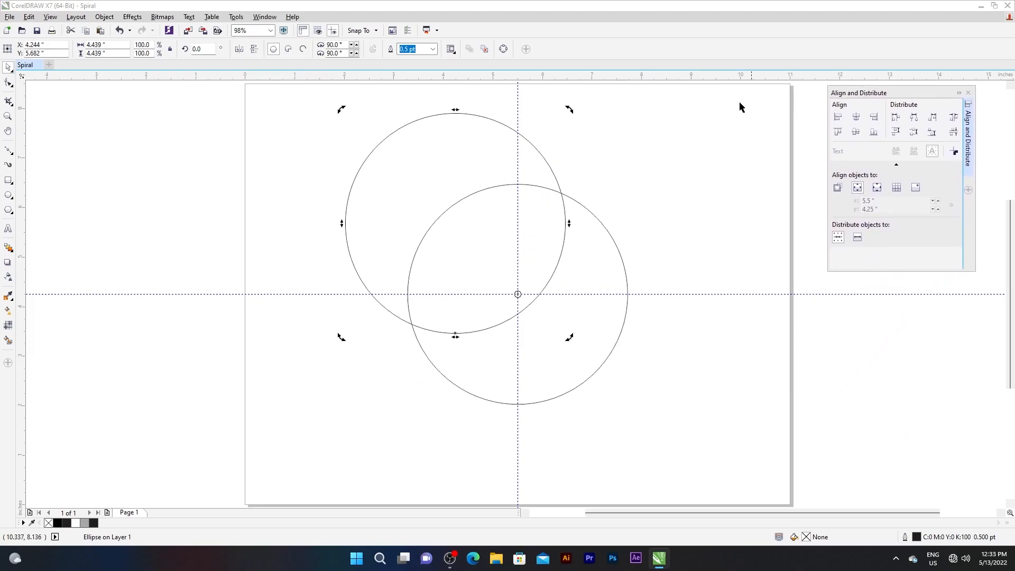
click(264, 17)
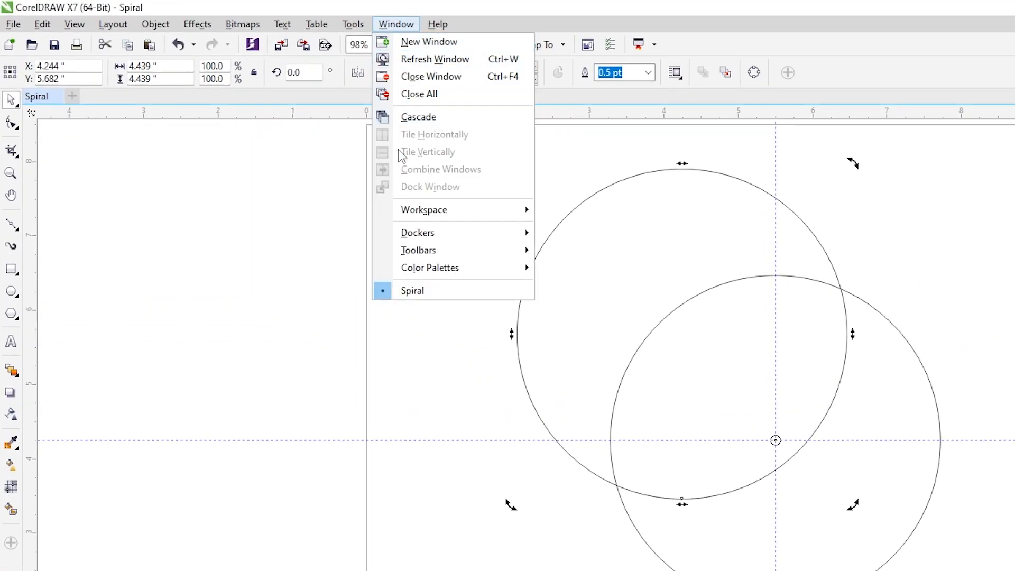
mouse_move(415, 233)
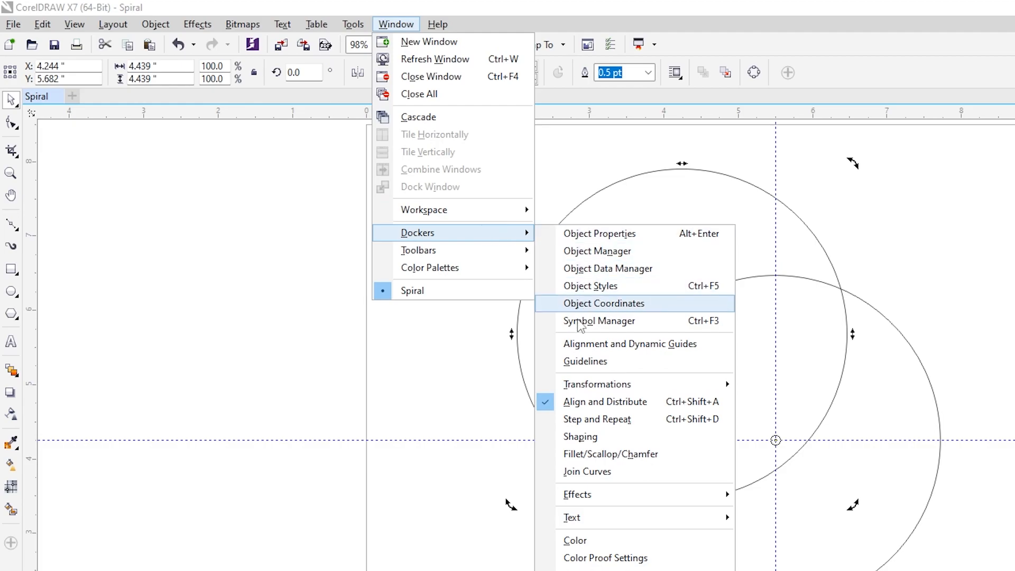
mouse_move(577, 386)
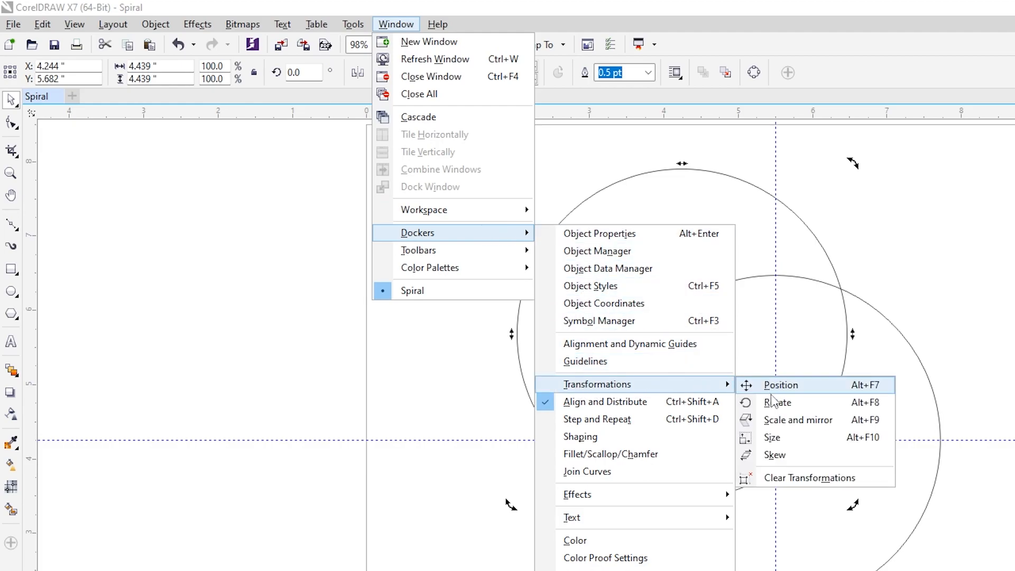
click(830, 405)
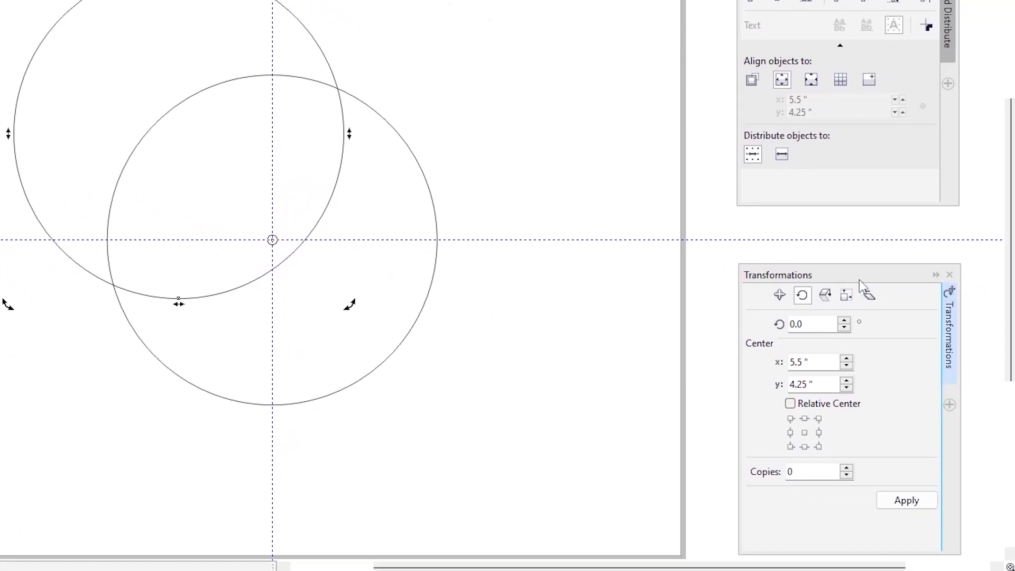
drag(858, 280, 607, 100)
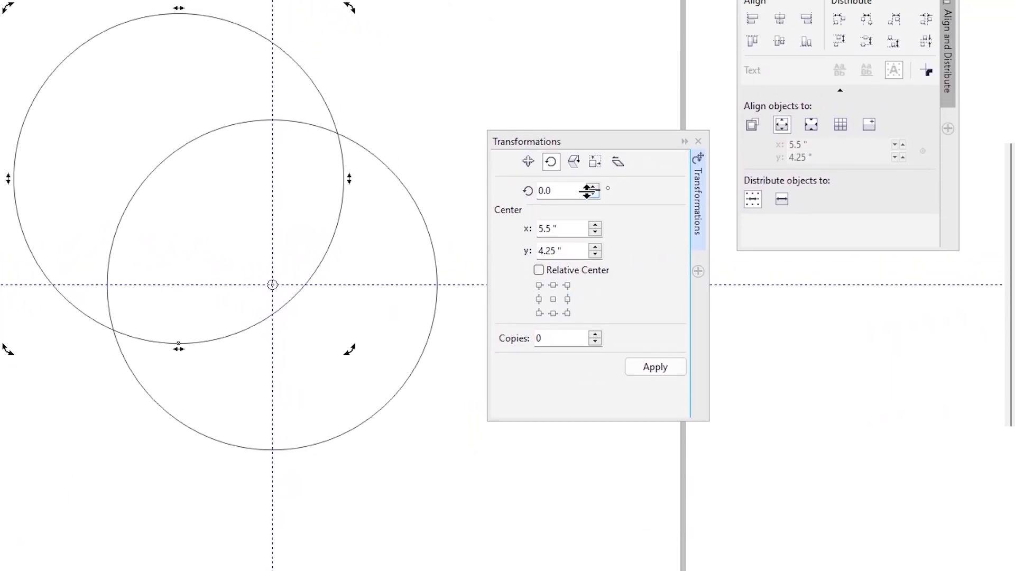
click(565, 189)
text(9)
click(551, 338)
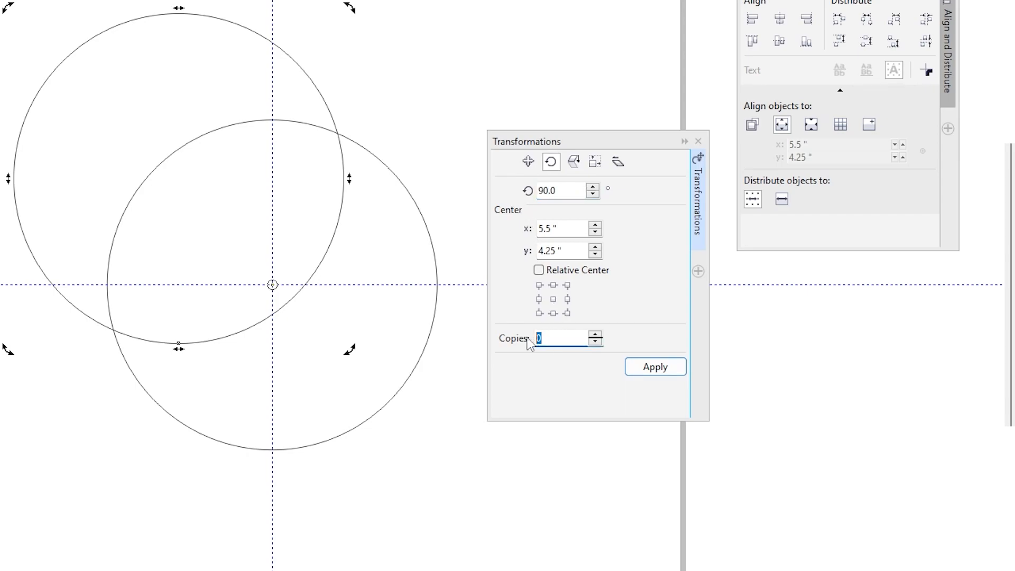
click(655, 369)
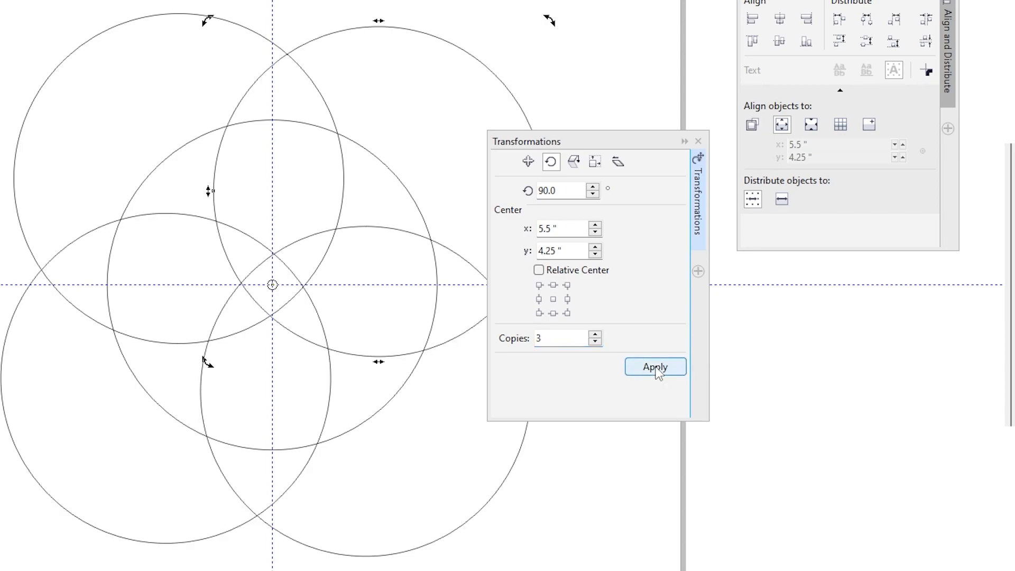
drag(551, 141, 772, 317)
- Duplicate the central circle together with the lower-right circle, and place the duplicated pair across the page's left edge
click(622, 188)
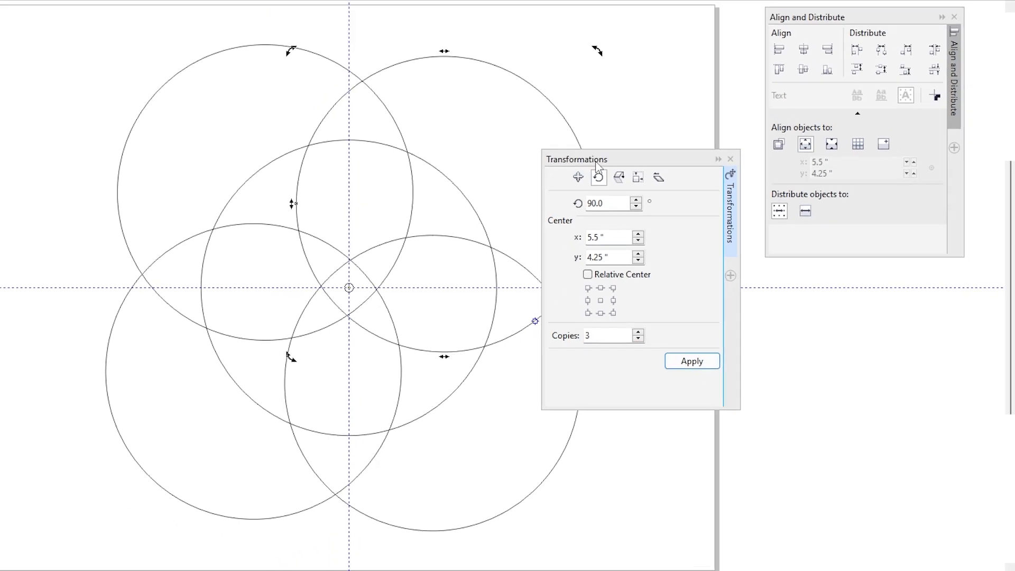
click(751, 230)
drag(756, 160, 397, 487)
right_click(563, 441)
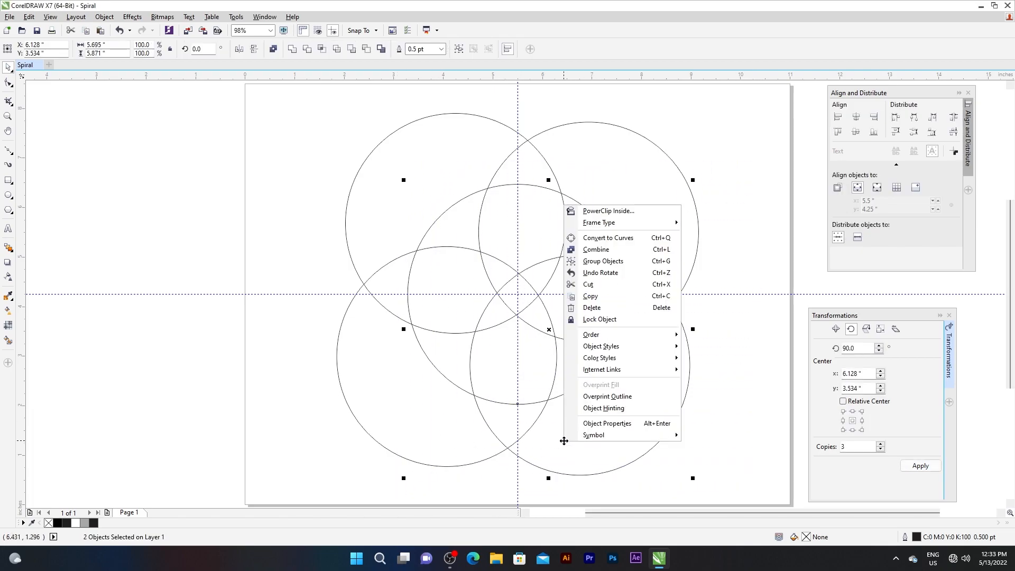
click(610, 298)
right_click(304, 226)
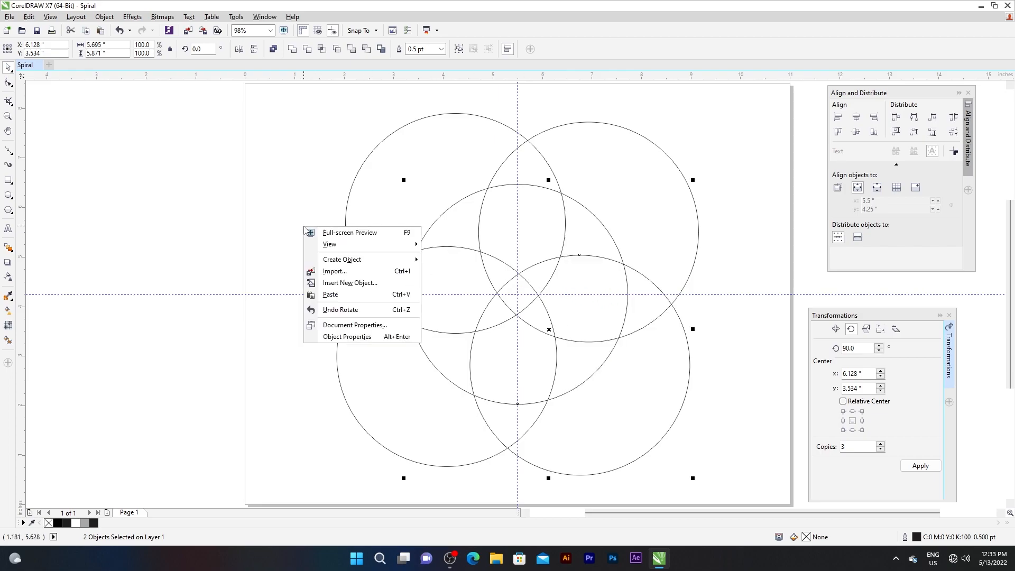
click(311, 299)
drag(551, 330, 184, 322)
click(276, 210)
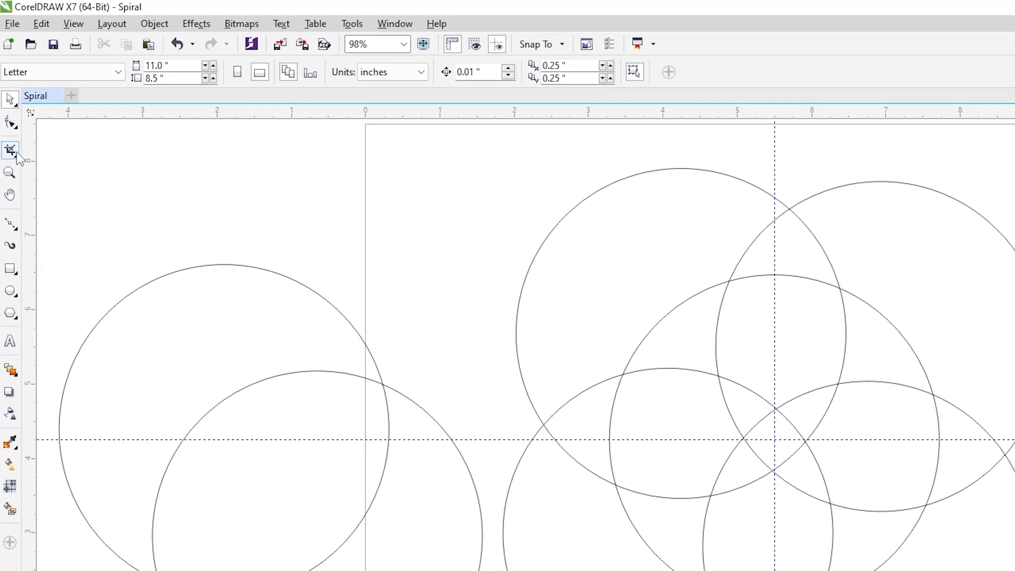
- Remove the upper-left circle's right arc and the lower-left circle's upper arc inside the central circle using Virtual Segment Delete
click(9, 102)
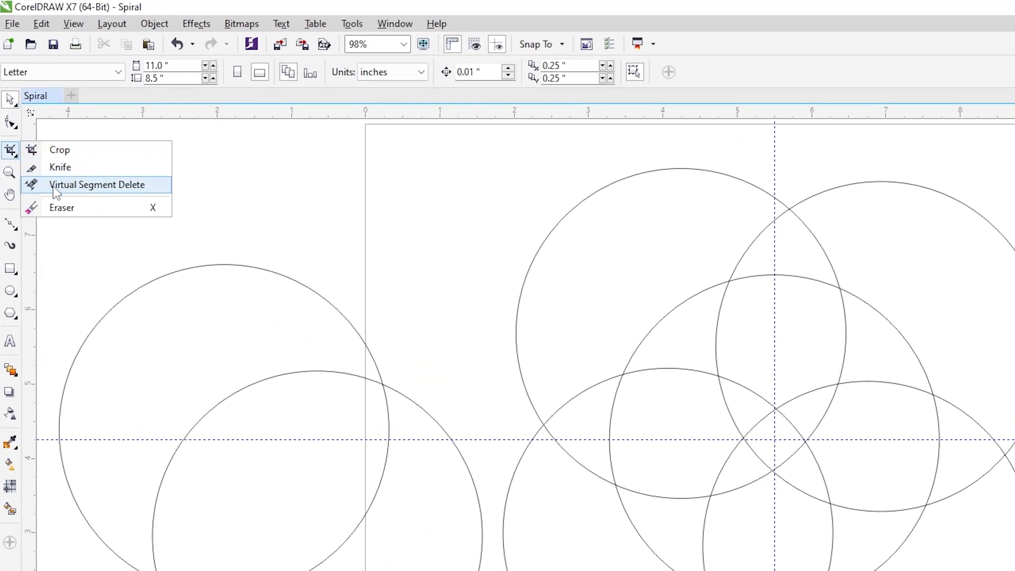
click(85, 184)
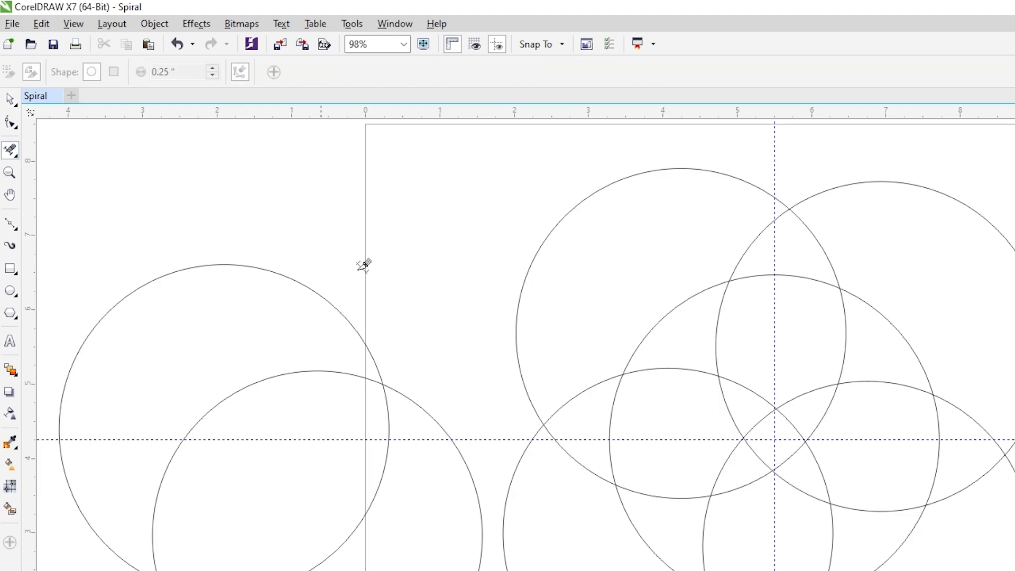
drag(809, 317, 861, 343)
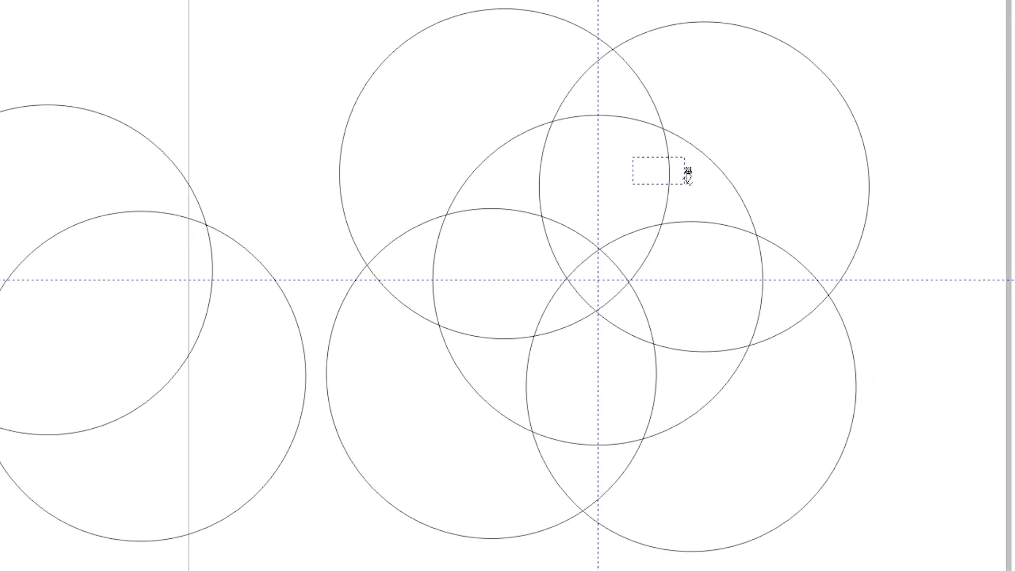
drag(684, 184, 685, 183)
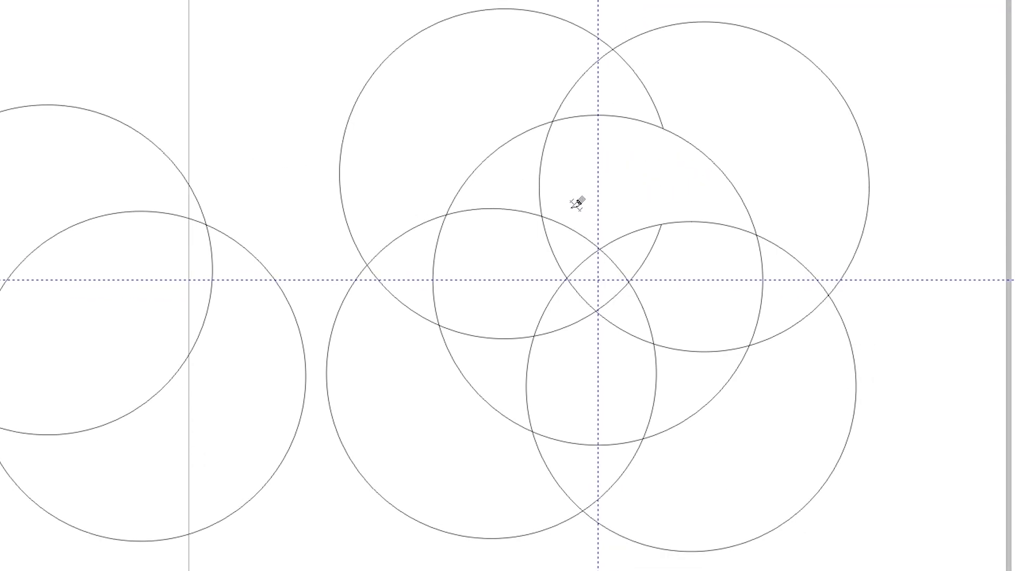
drag(555, 207, 582, 238)
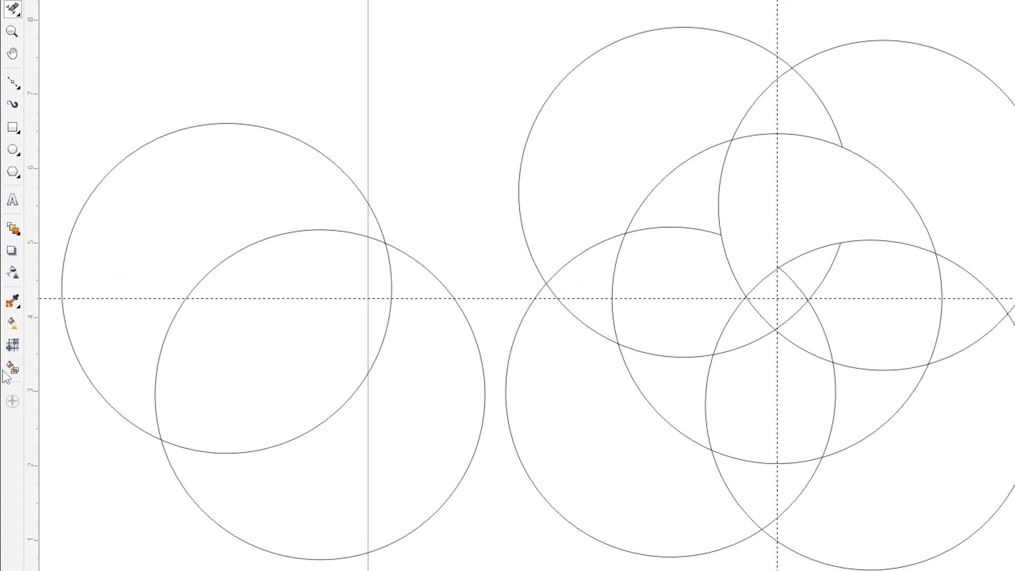
- Activate the Smart Fill tool and set its fill color to black
click(11, 368)
click(176, 71)
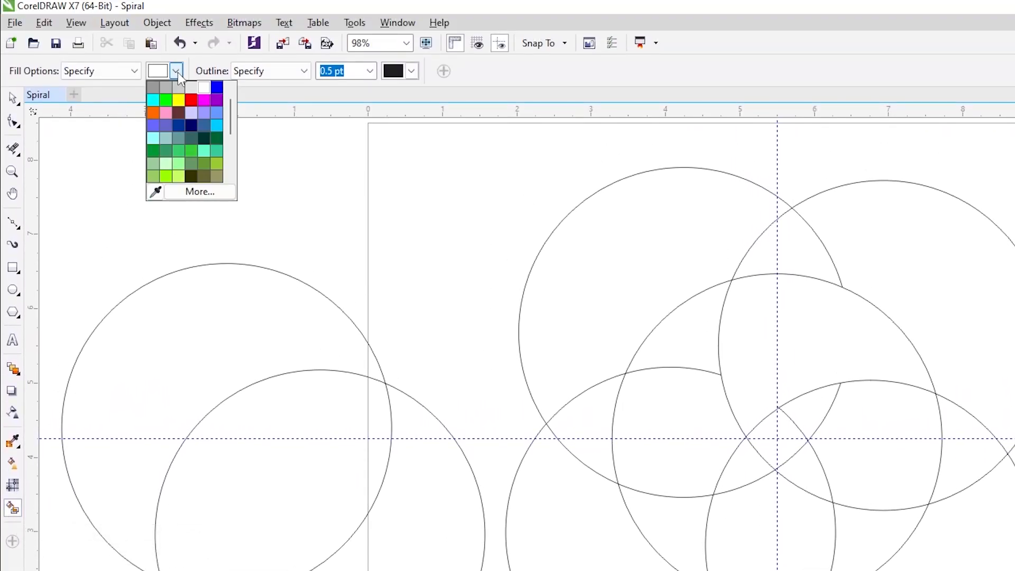
drag(233, 130, 237, 112)
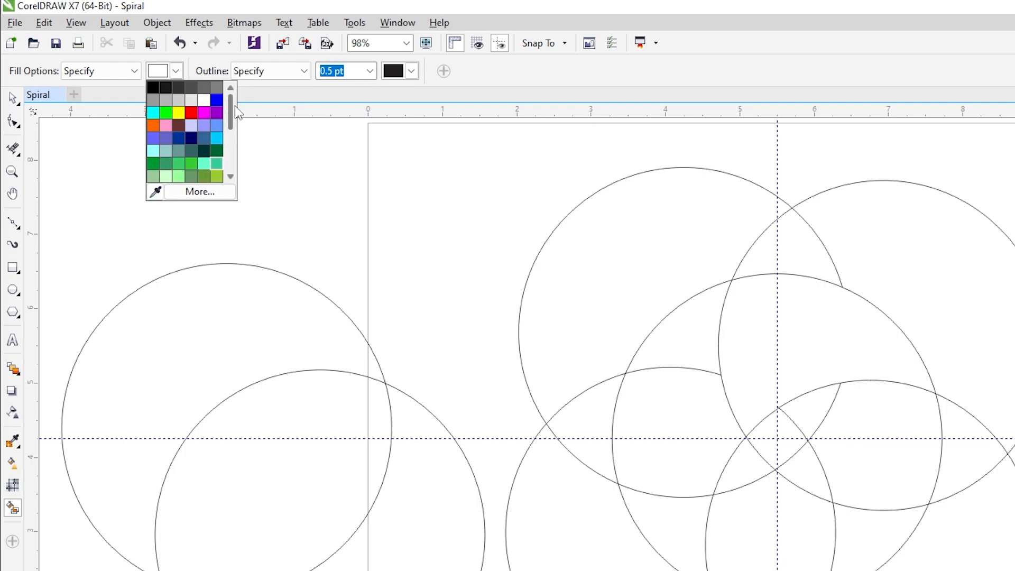
click(165, 87)
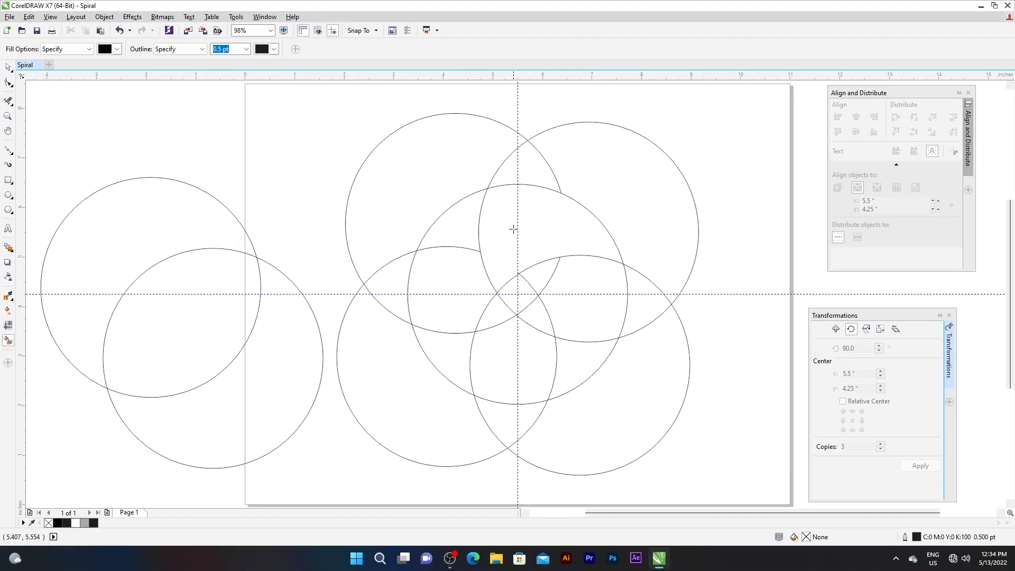
- Fill the central circle's upper-right petal-shaped region with black using Smart Fill, and cut the resulting shape
click(513, 228)
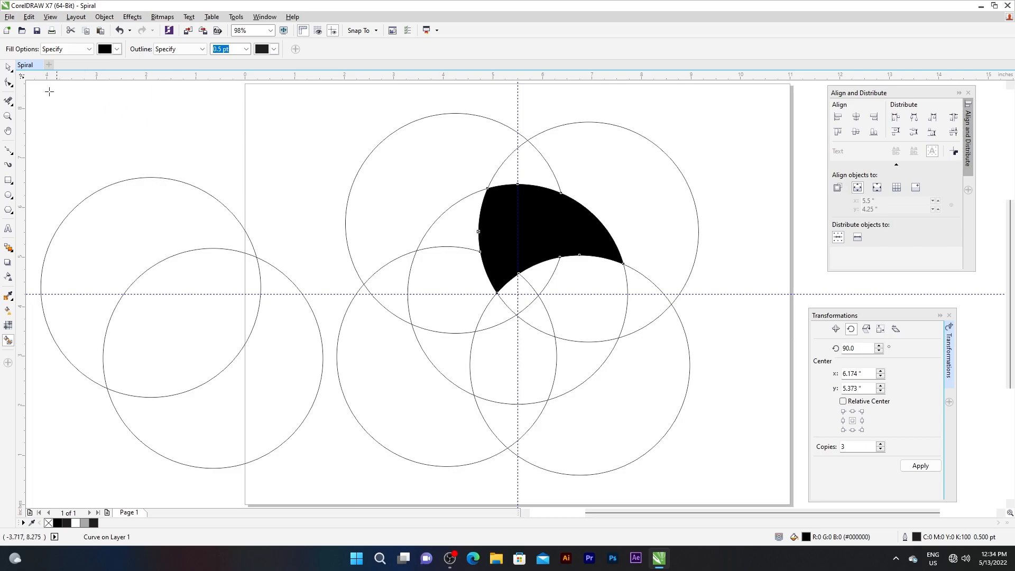
click(8, 68)
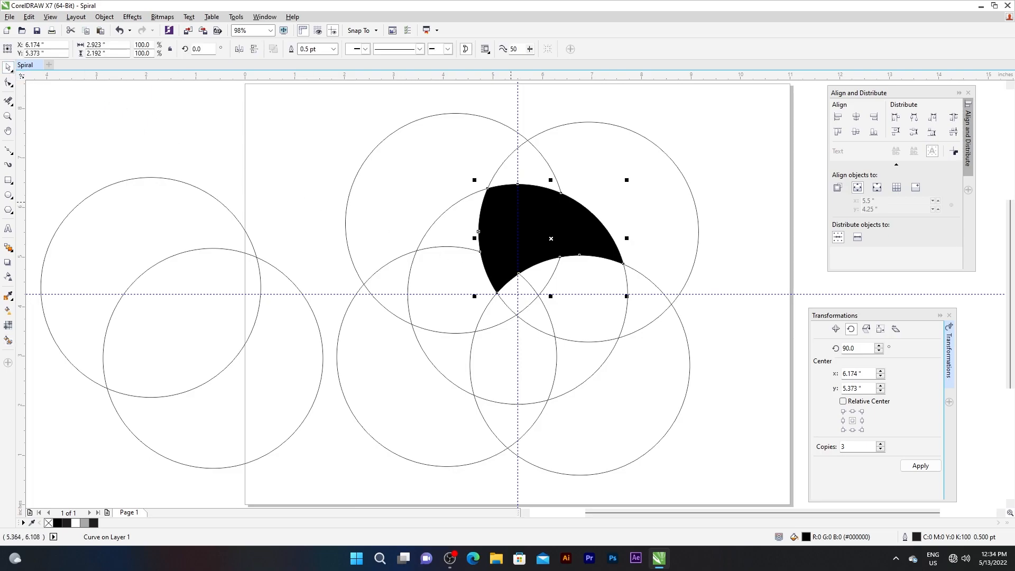
right_click(511, 202)
click(528, 299)
- Delete the remaining overlapping circles at the page center and paste the cut black shape back
drag(311, 109, 704, 480)
key(Delete)
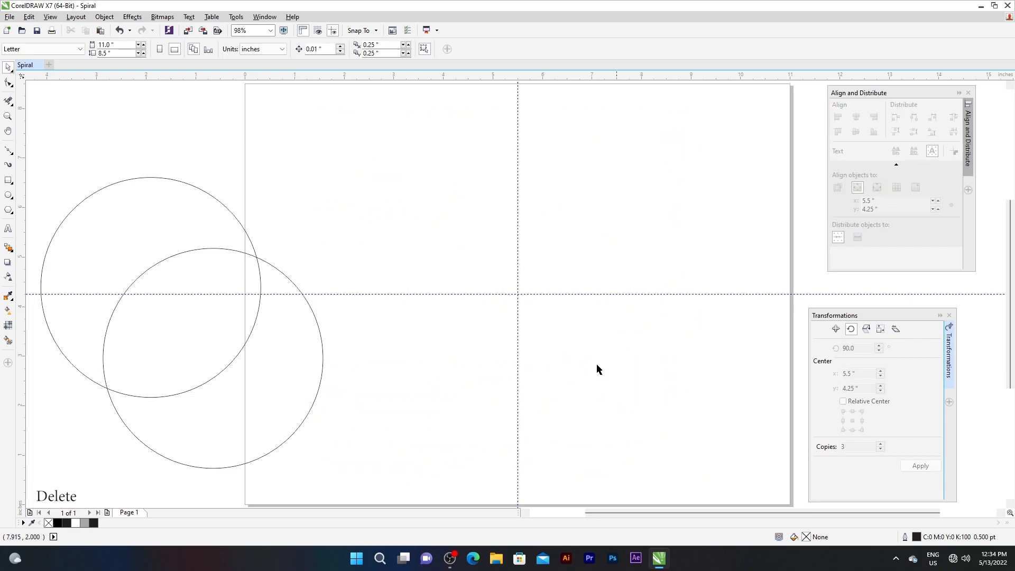
right_click(454, 182)
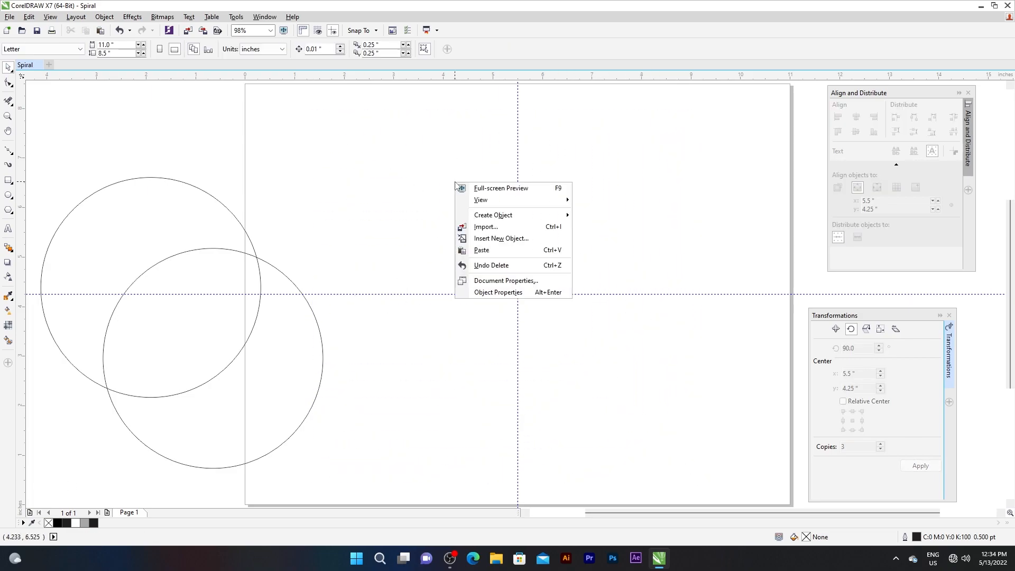
click(462, 253)
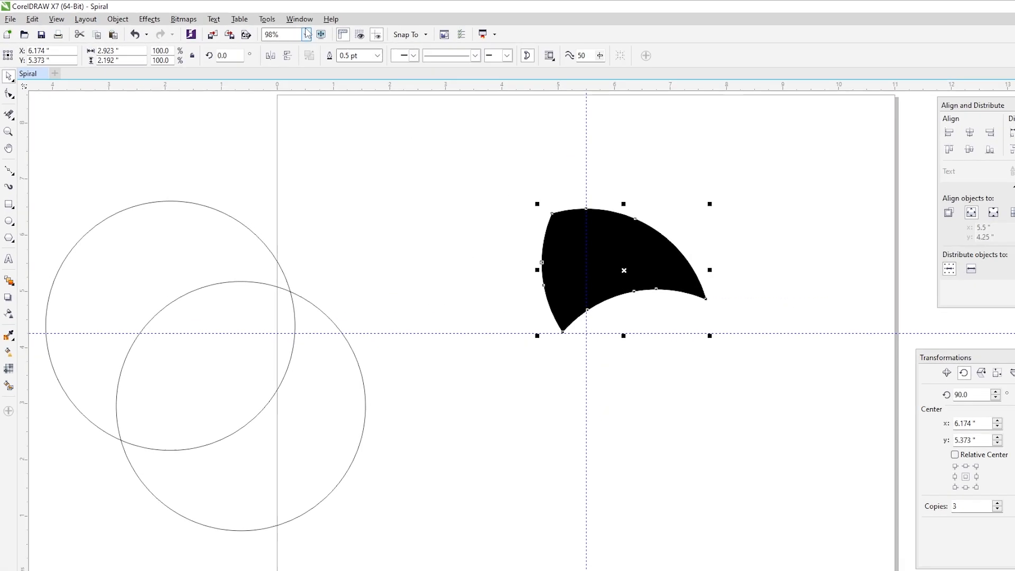
- Show the CMYK Palette, remove the black shape's fill so only its outline remains, and move the palette clear of the drawing
click(264, 17)
mouse_move(423, 269)
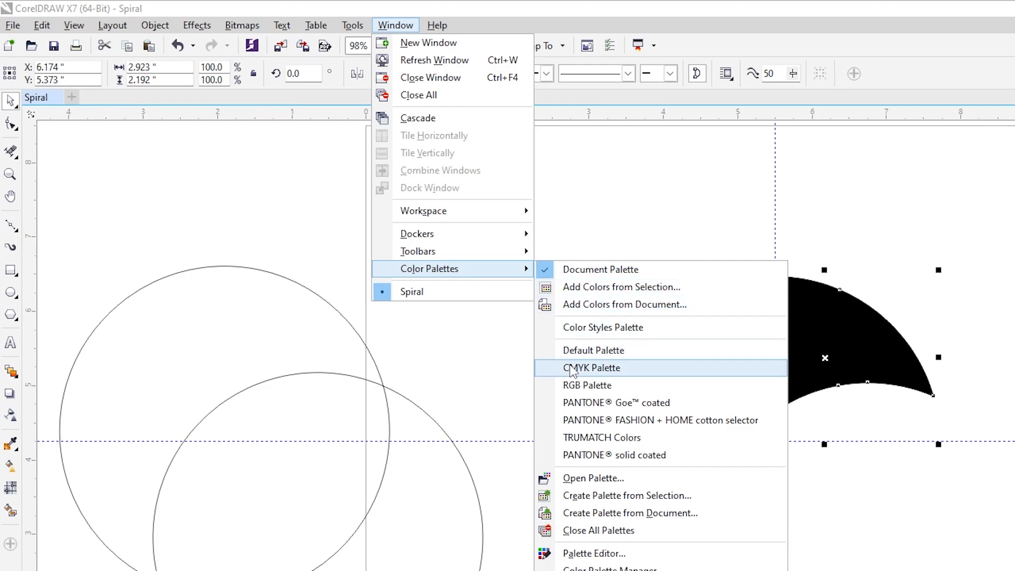
click(637, 370)
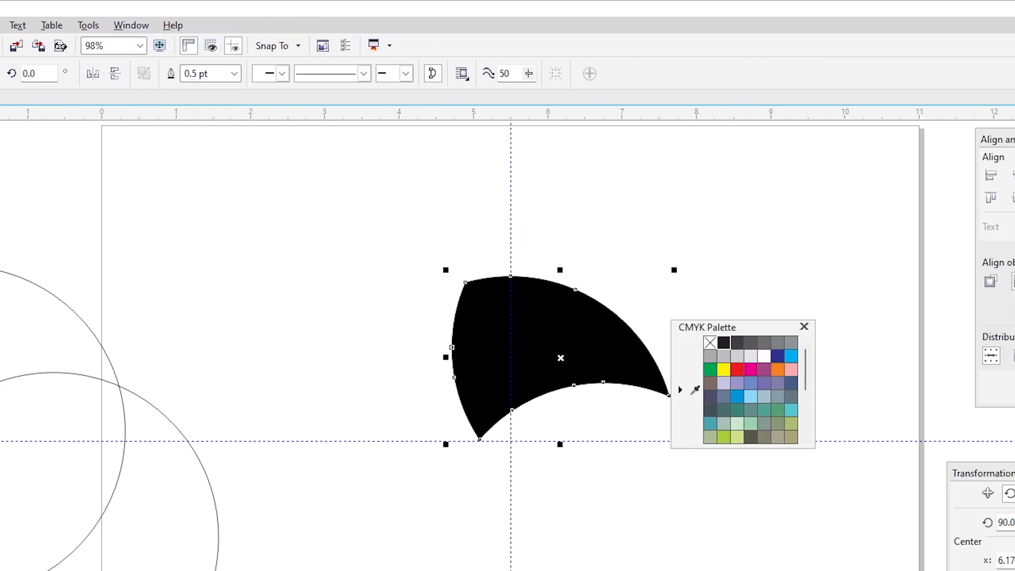
drag(701, 332, 734, 269)
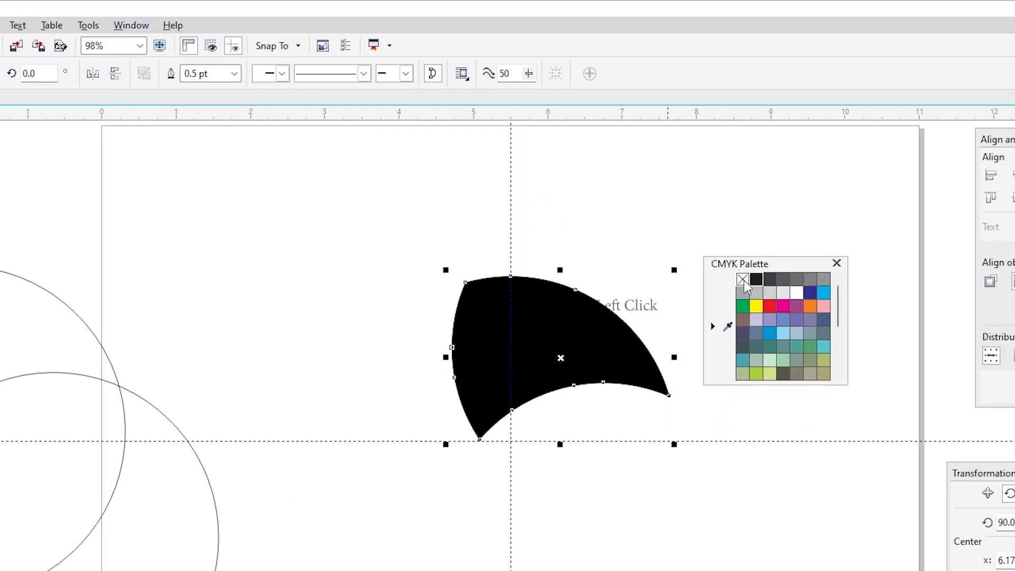
click(744, 281)
drag(751, 262, 868, 157)
click(633, 305)
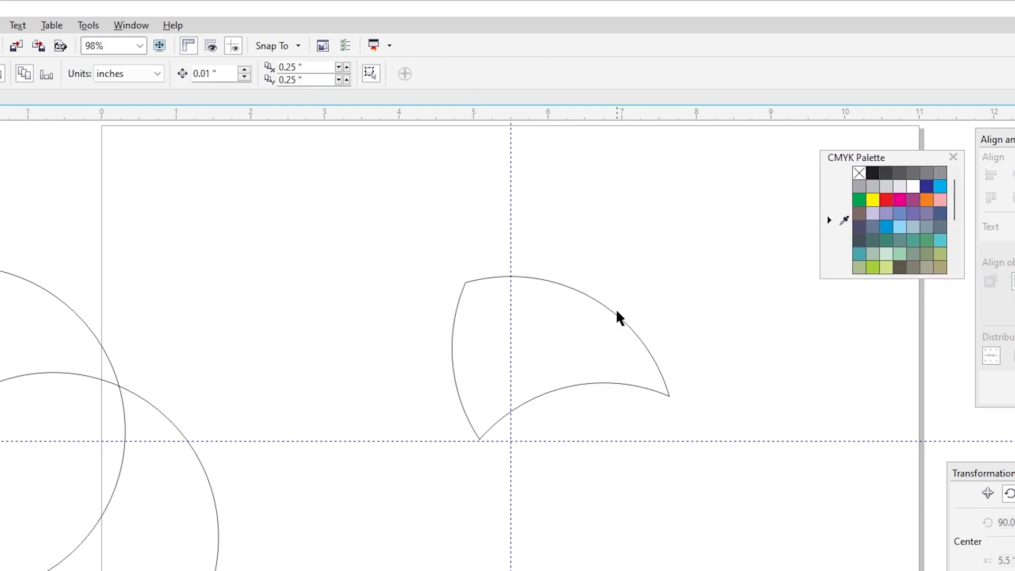
- Copy the outlined petal shape, paste it, and place the duplicate across the page's lower-right edge at X 10.7", Y 2.384"
click(615, 311)
right_click(582, 319)
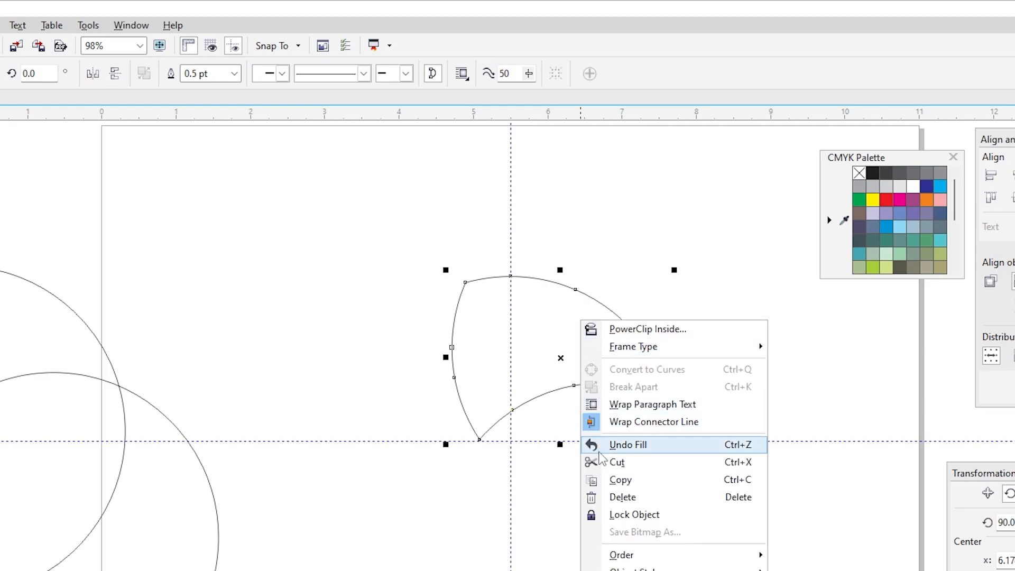
click(618, 479)
right_click(659, 195)
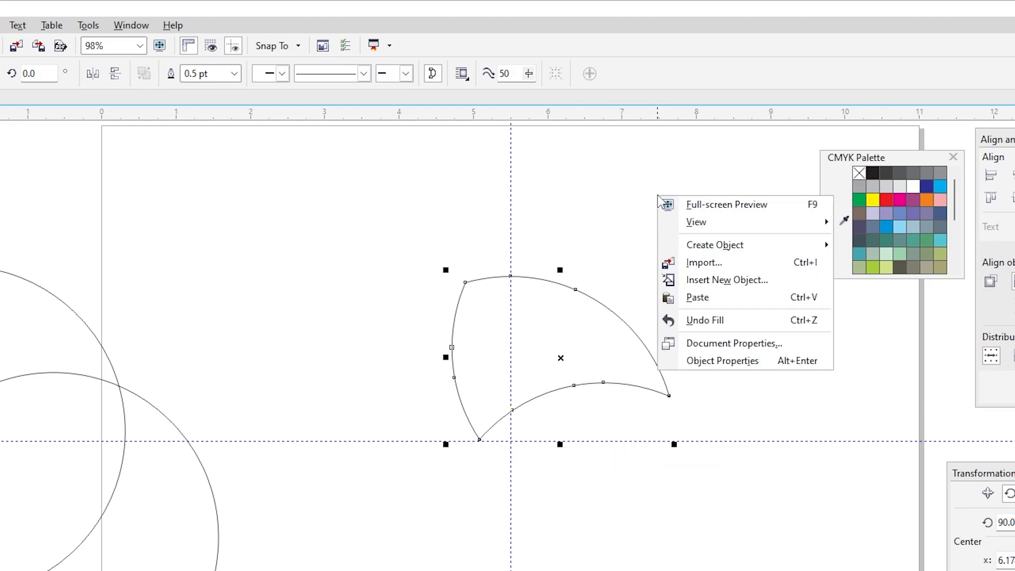
click(675, 297)
drag(560, 358, 894, 570)
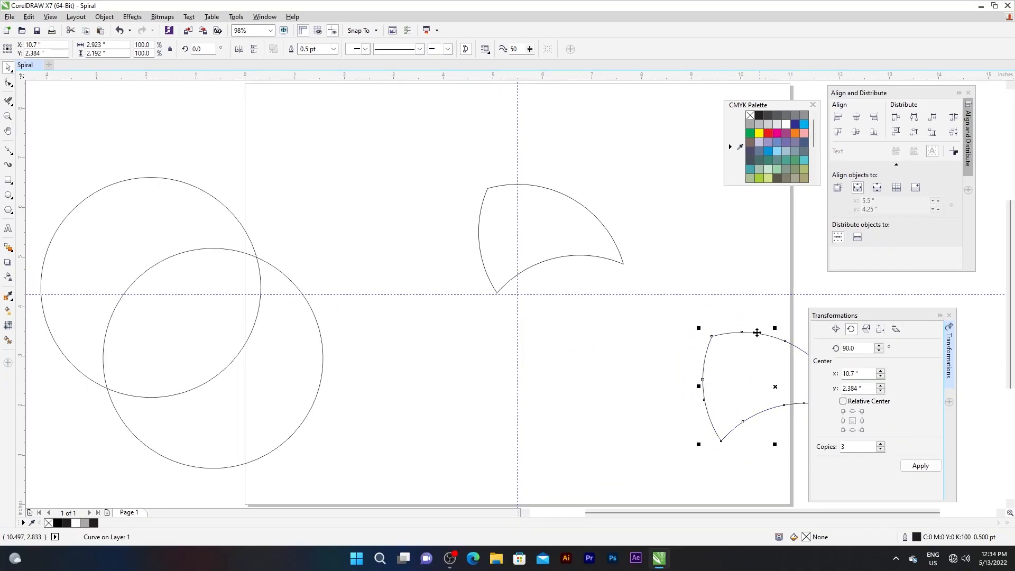
click(738, 257)
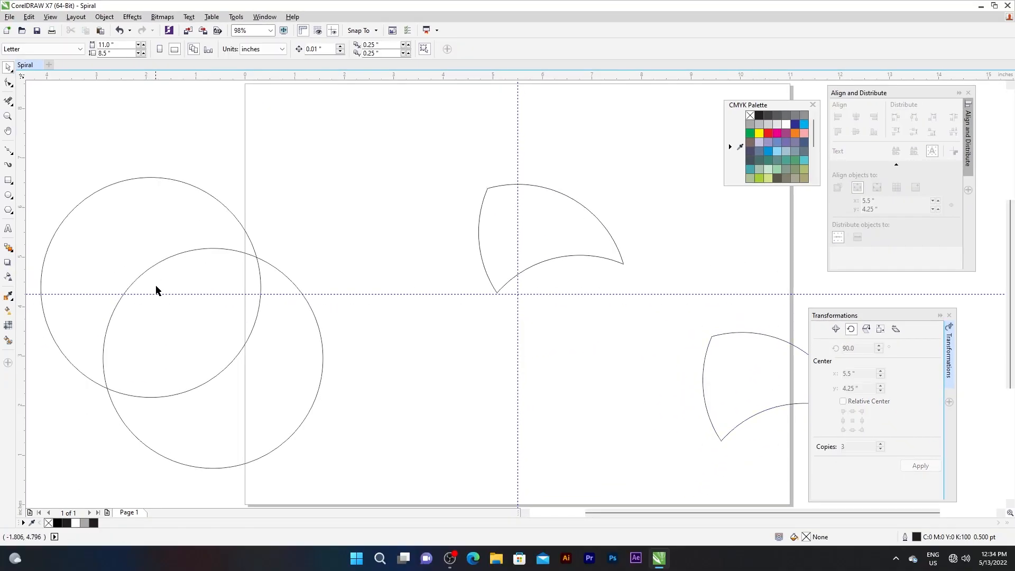
- Trim the two overlapping circles across the page's left edge into a crescent using Virtual Segment Delete
drag(597, 513, 542, 517)
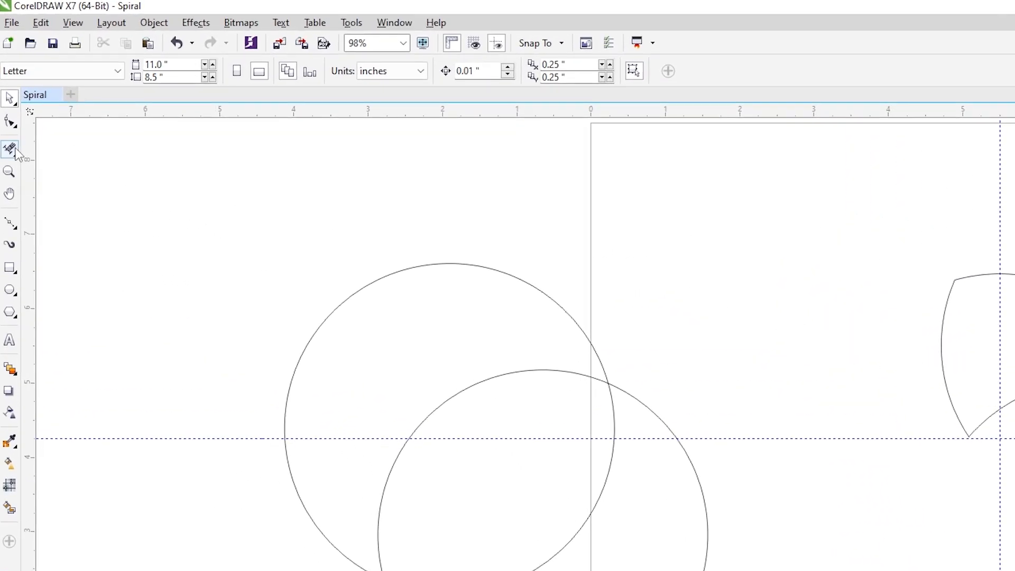
click(16, 153)
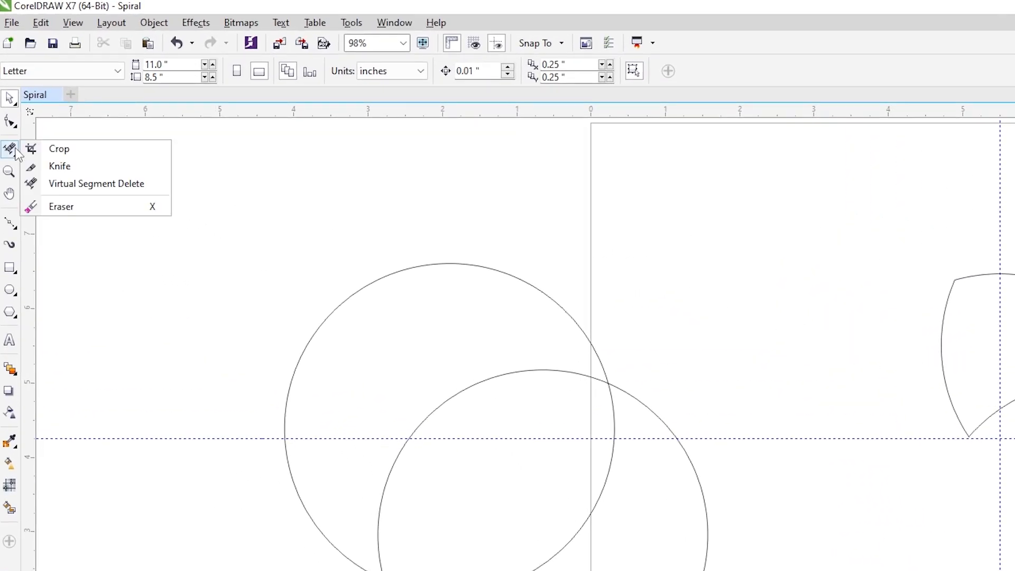
click(73, 185)
drag(463, 420, 572, 570)
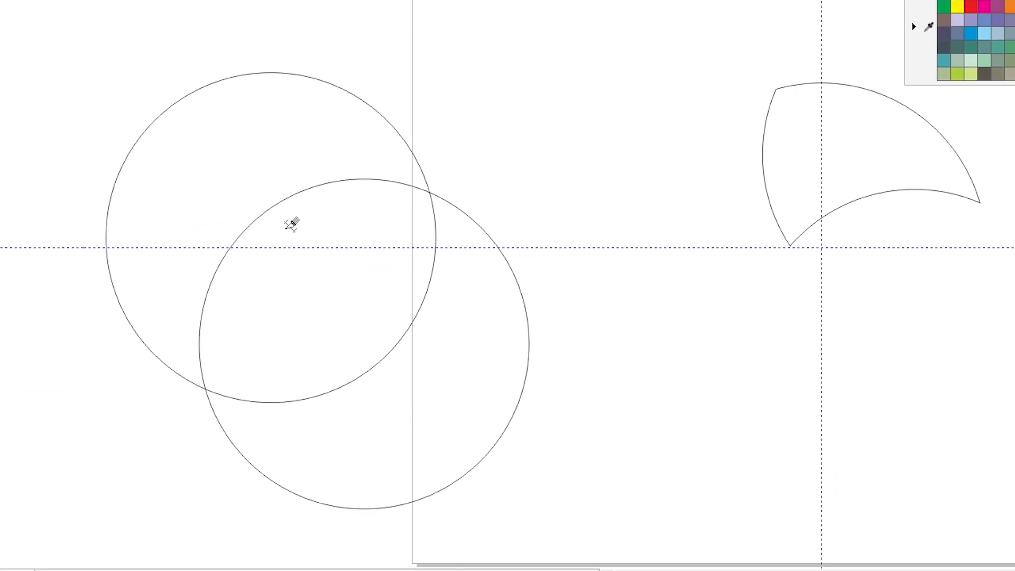
drag(404, 383, 571, 513)
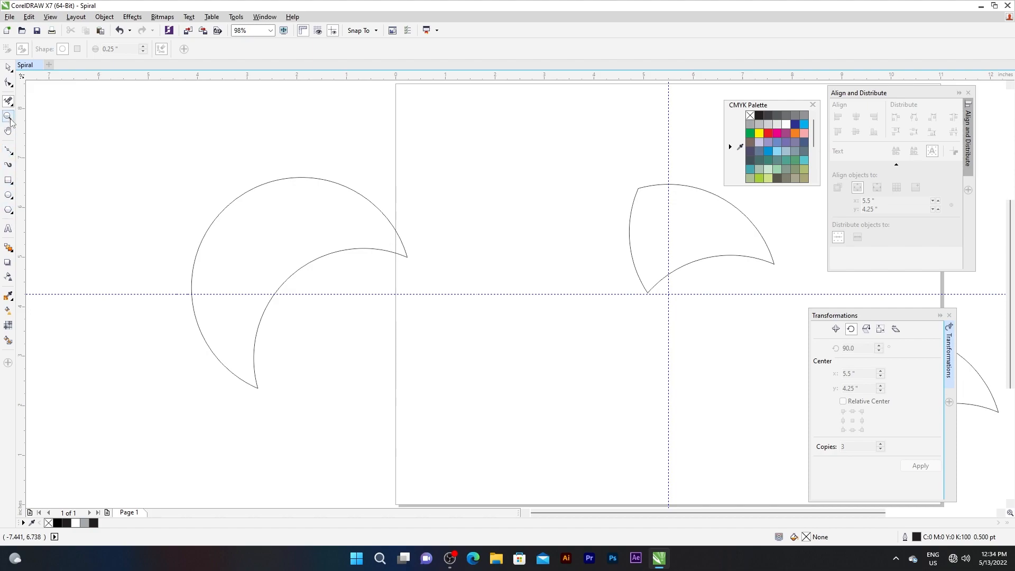
- Blend the crescent's outer arc into its inner arc using the Blend tool with 20 steps
click(9, 117)
drag(158, 150, 439, 412)
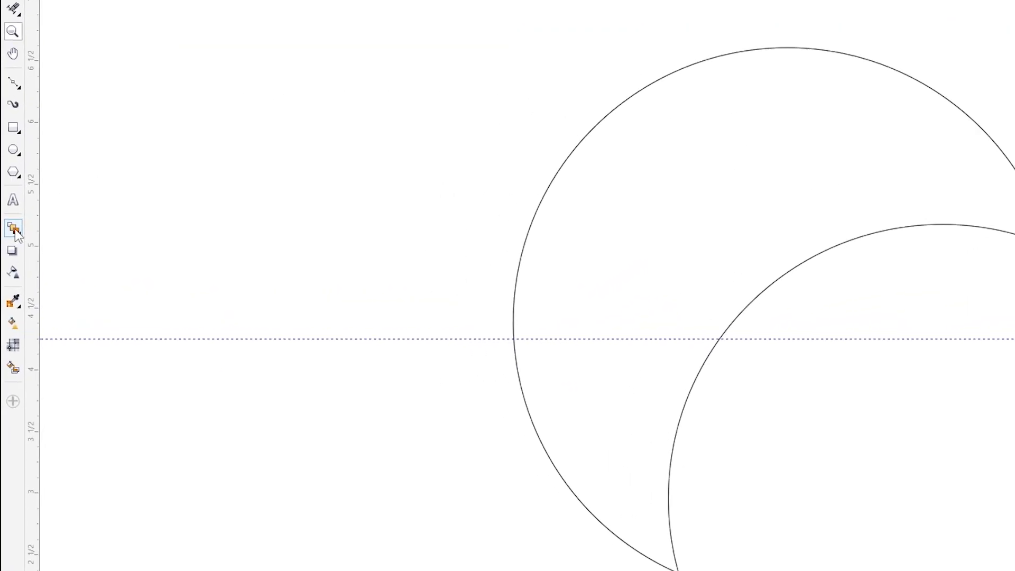
click(9, 249)
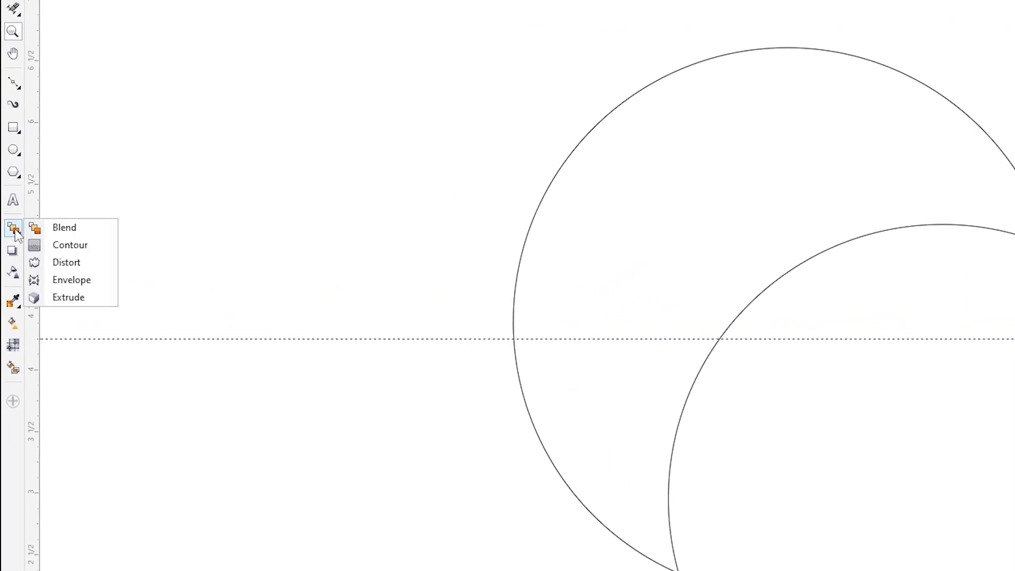
click(62, 232)
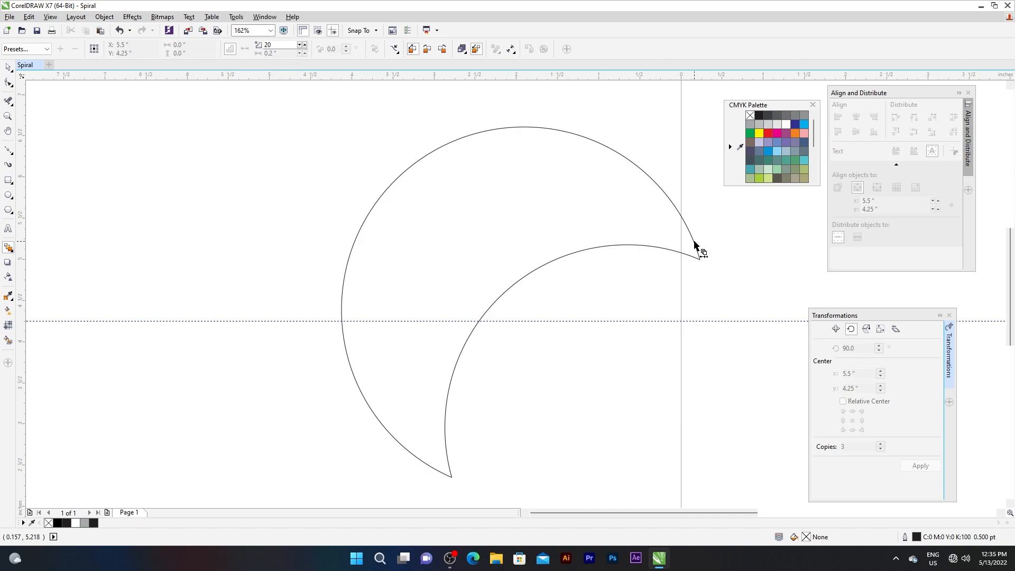
drag(694, 244, 687, 256)
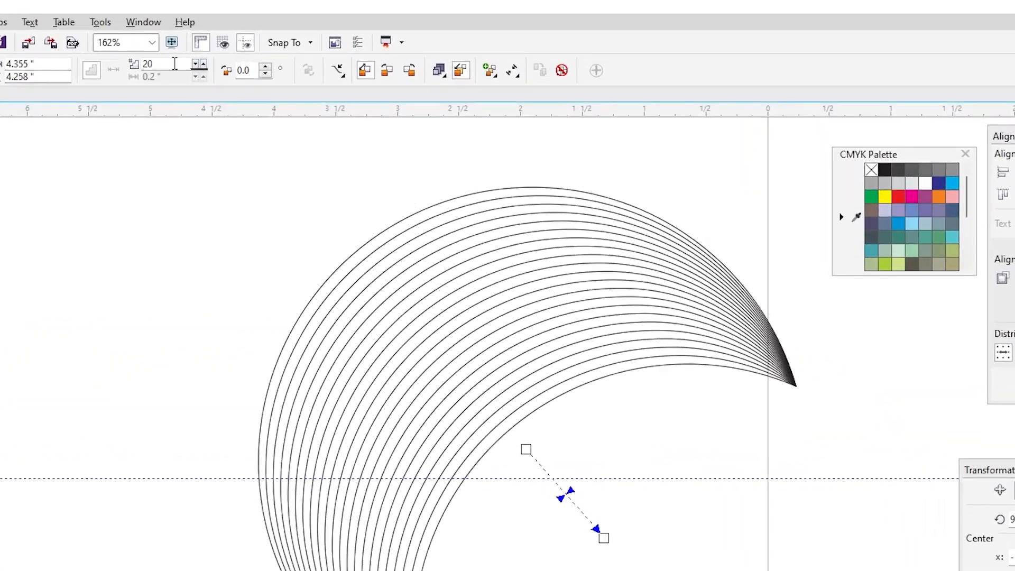
- Set the number of blend steps to 14 for the crescent and deselect it
drag(285, 44, 257, 40)
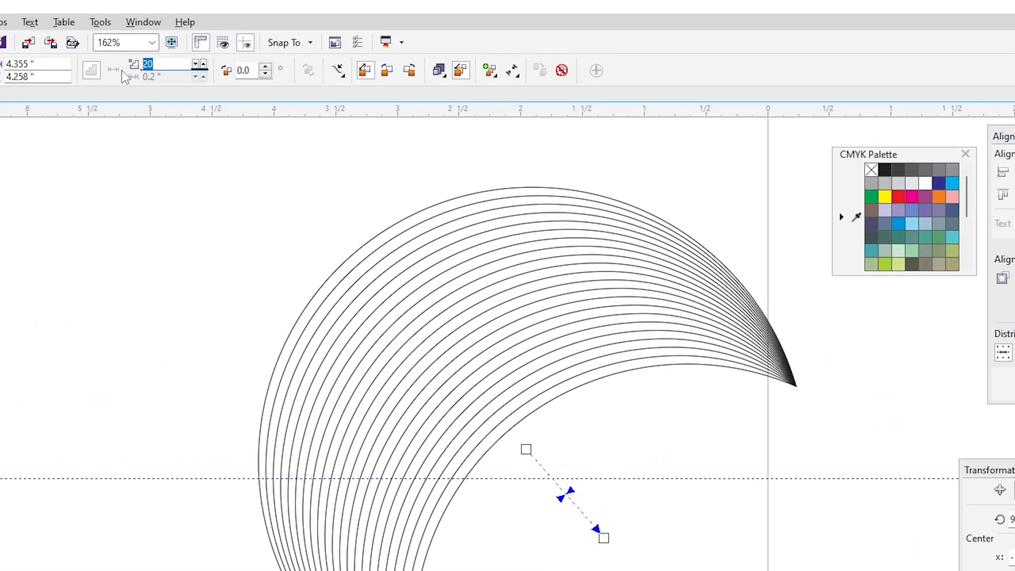
click(196, 65)
click(196, 65)
click(196, 65)
click(197, 65)
click(196, 65)
click(196, 65)
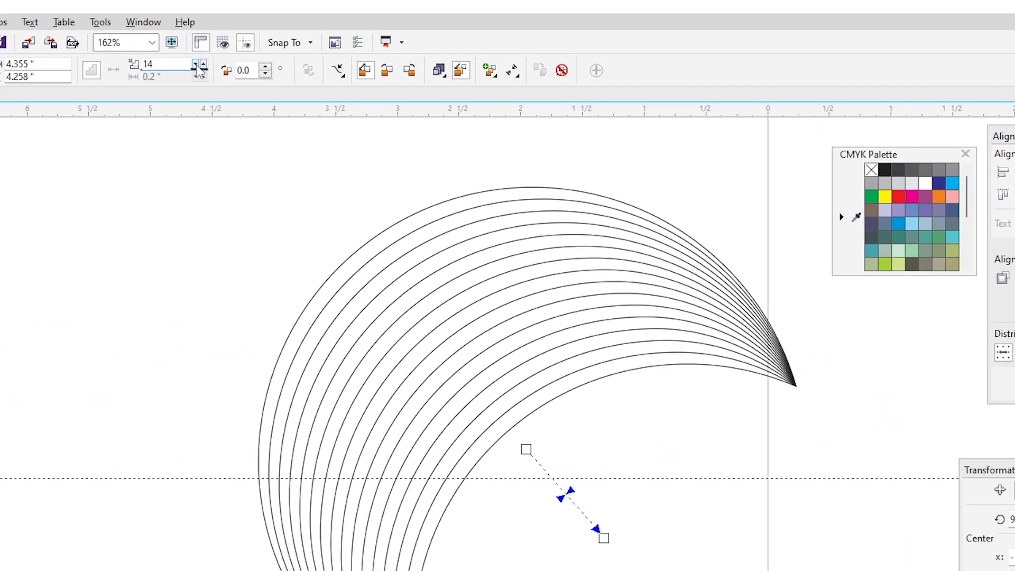
click(196, 65)
click(196, 65)
click(196, 65)
click(196, 65)
click(196, 65)
click(203, 64)
click(203, 64)
click(203, 64)
click(203, 64)
click(203, 64)
click(203, 64)
click(203, 64)
double_click(174, 64)
click(195, 66)
click(195, 66)
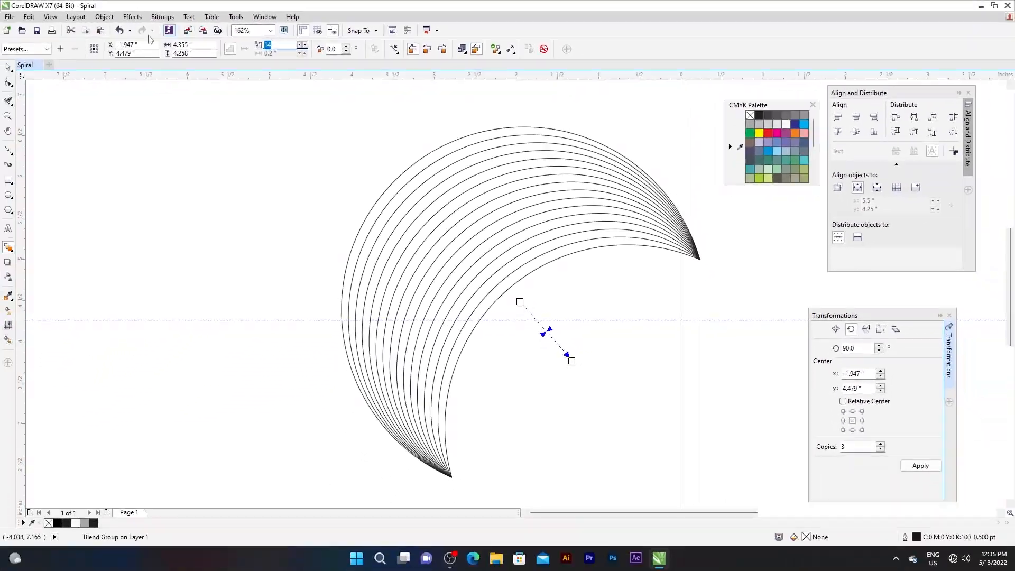
click(7, 67)
click(300, 163)
- Move the blended crescent onto the outlined petal at the page center, matching their right-hand tips
scroll(351, 165, down, 2)
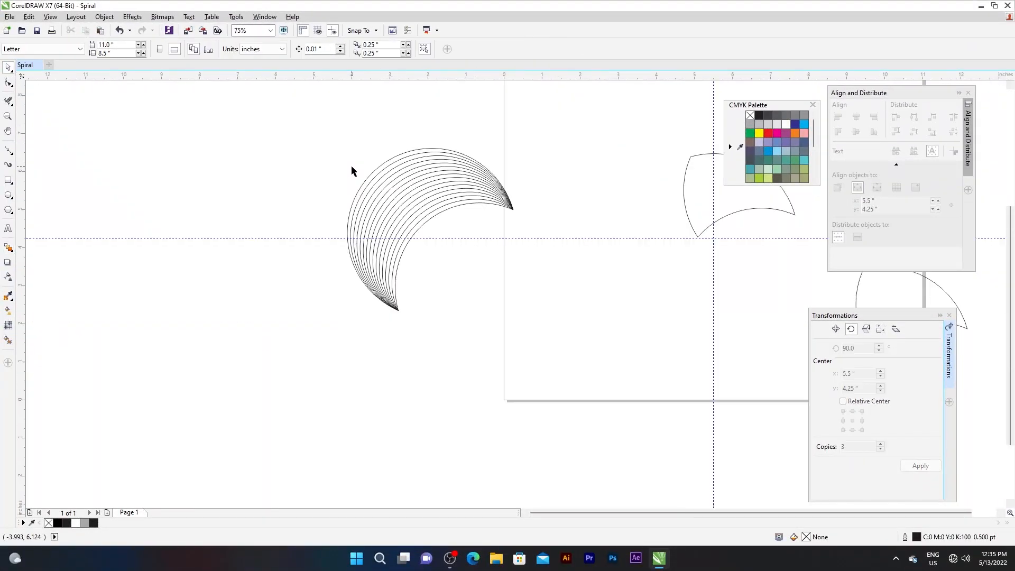
scroll(494, 154, up, 1)
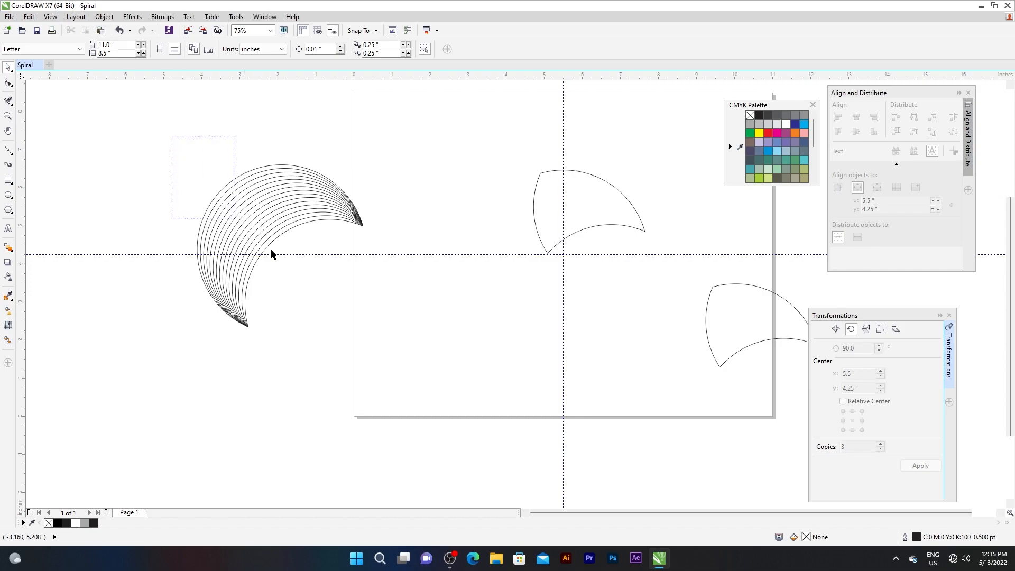
drag(245, 232, 392, 347)
drag(354, 222, 645, 231)
scroll(646, 232, up, 3)
mouse_move(641, 311)
mouse_down()
mouse_move(635, 296)
mouse_move(642, 302)
mouse_move(632, 308)
mouse_up()
scroll(634, 297, up, 4)
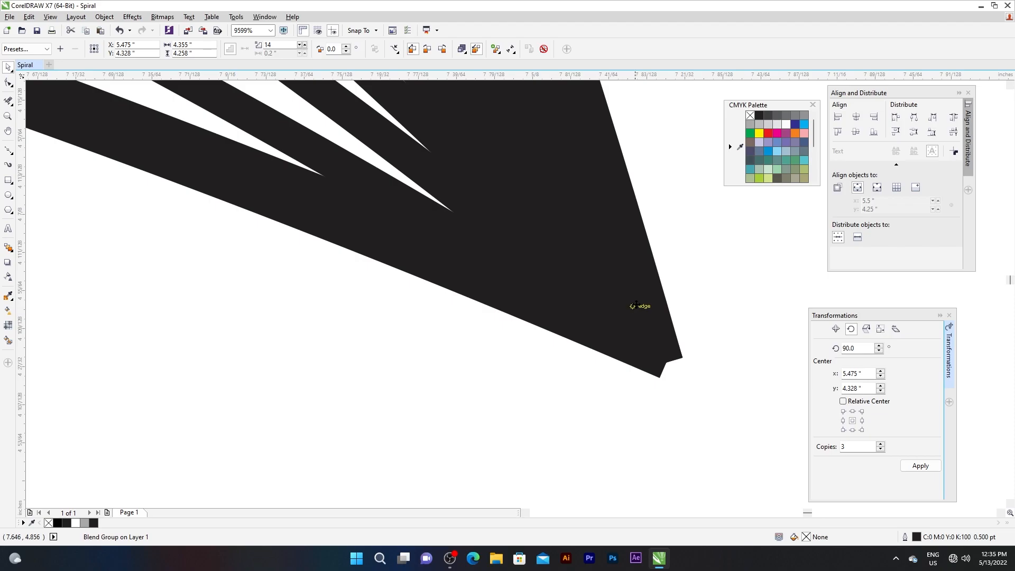
- Fine-tune the crescent's position to X 5.463", Y 4.345" so its inner arc follows the petal's lower arc
scroll(635, 306, down, 5)
scroll(289, 359, up, 5)
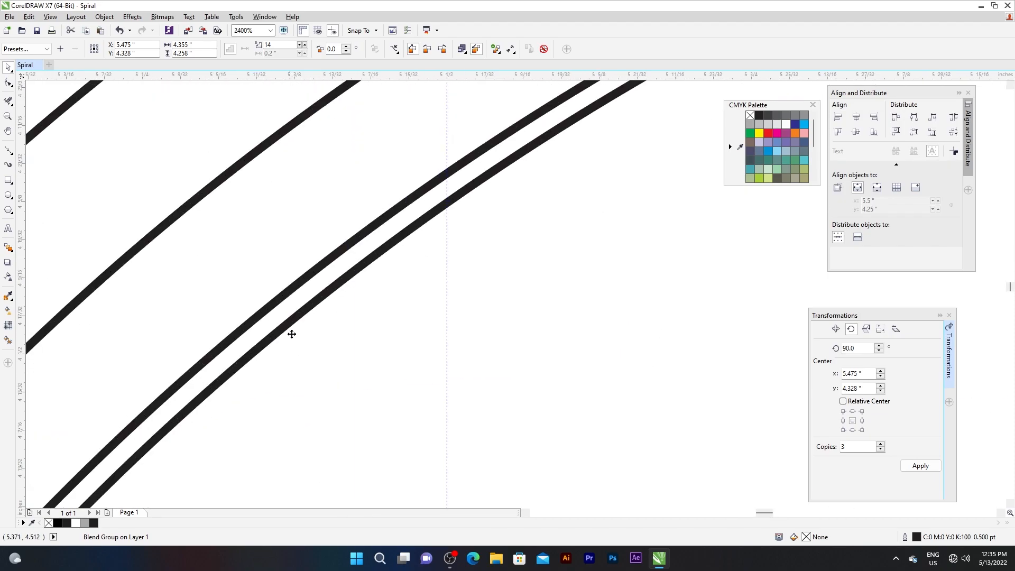
drag(279, 310, 216, 224)
scroll(298, 215, down, 5)
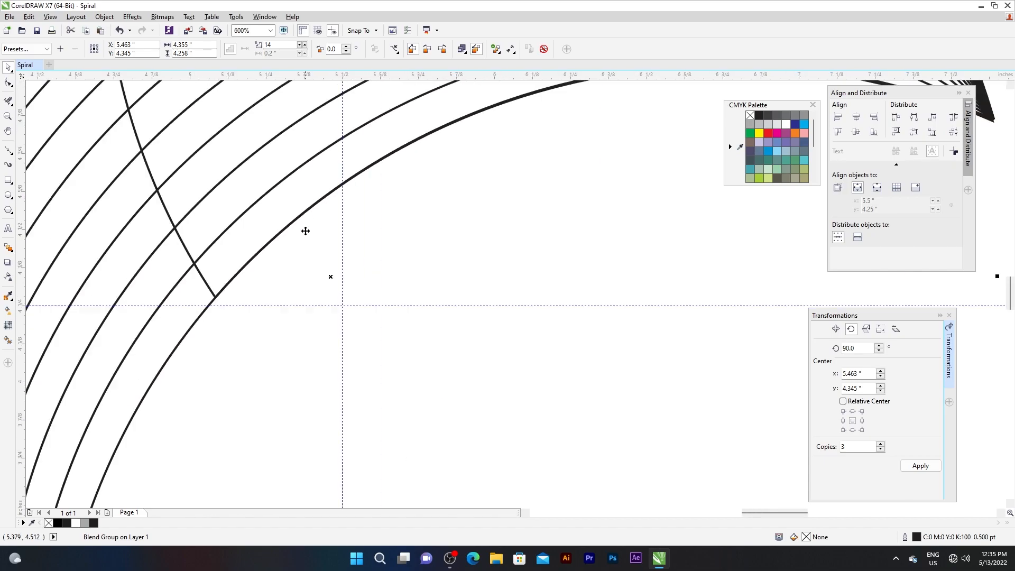
- Adjust the crescent to Y 4.342" so its outer arc meets the petal's upper-left corner, and deselect it
scroll(304, 259, down, 2)
scroll(291, 211, up, 3)
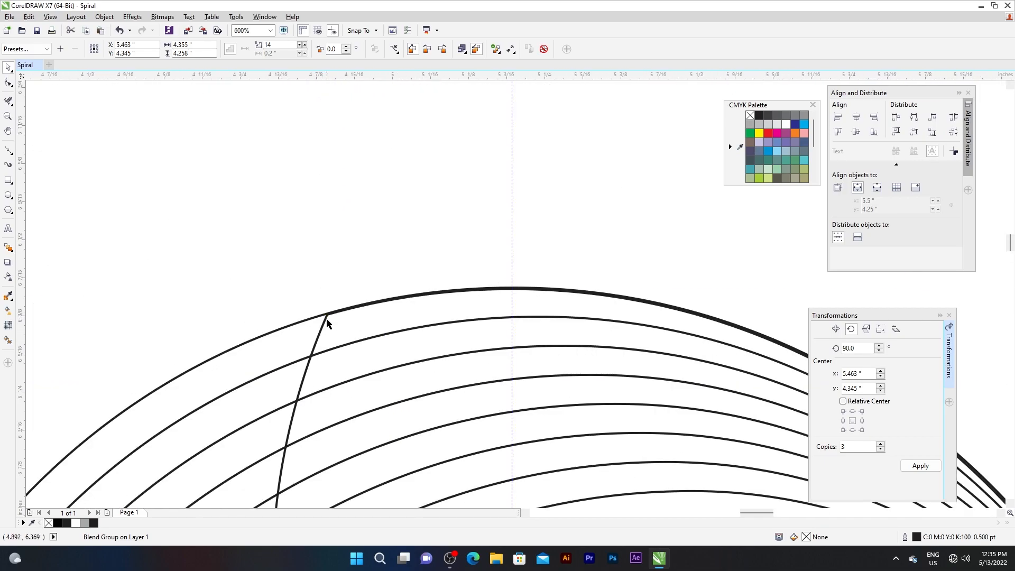
scroll(326, 319, up, 5)
drag(328, 260, 333, 288)
scroll(331, 228, down, 10)
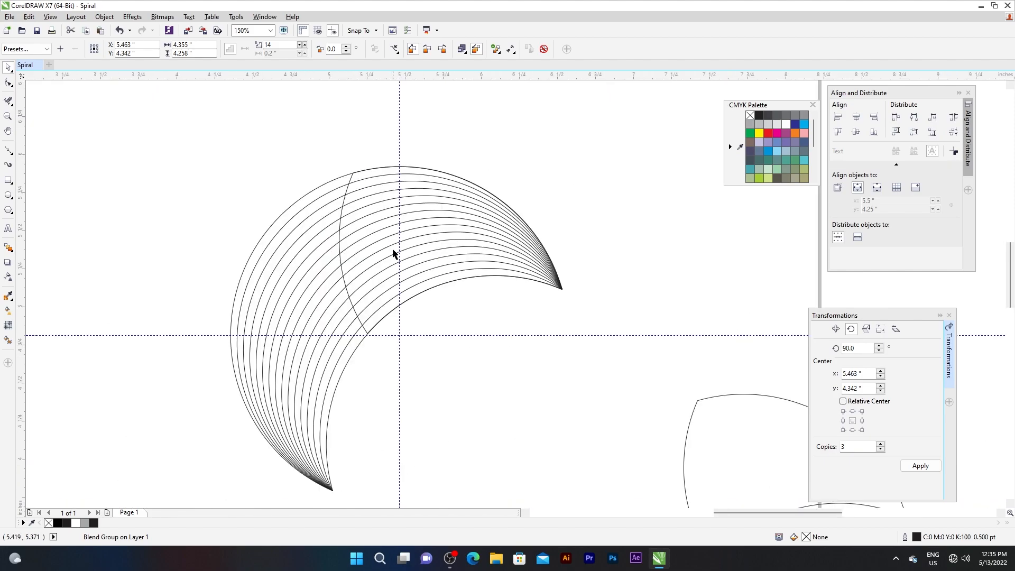
scroll(393, 254, up, 2)
scroll(511, 206, down, 2)
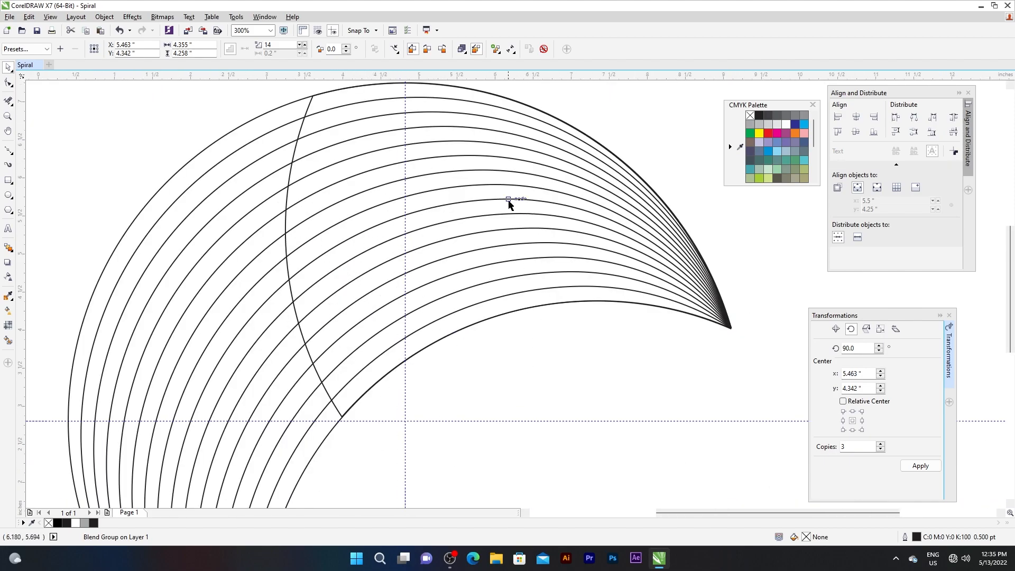
click(292, 174)
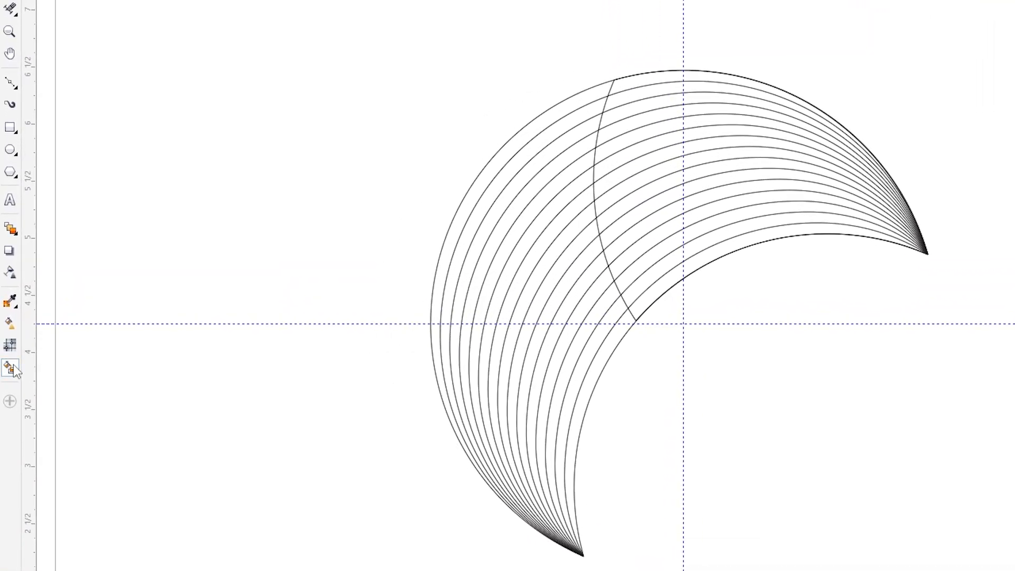
- Use Smart Fill to color every other band inside the petal black, eight bands from its outer arc down to its inner arc
click(11, 368)
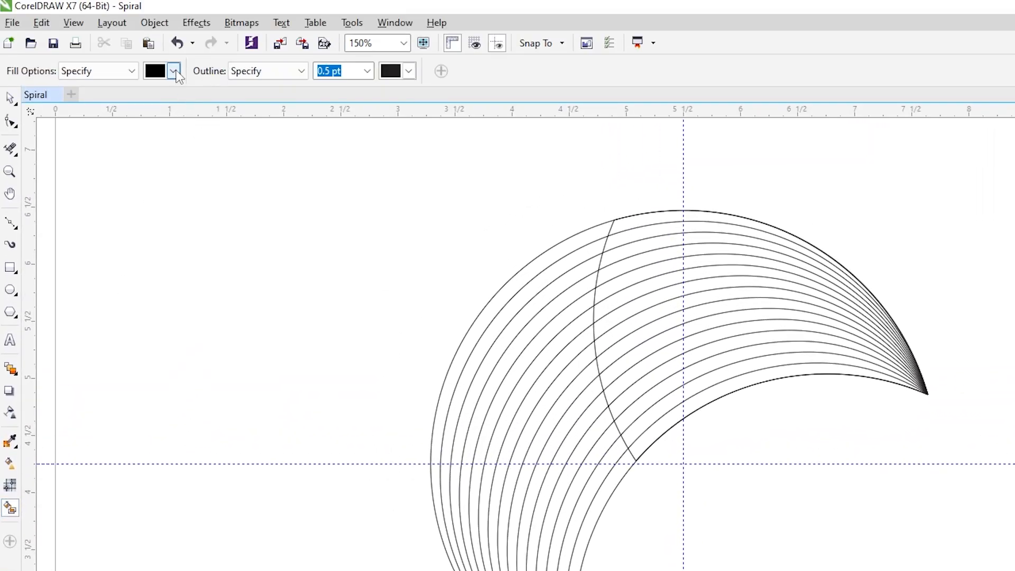
click(173, 70)
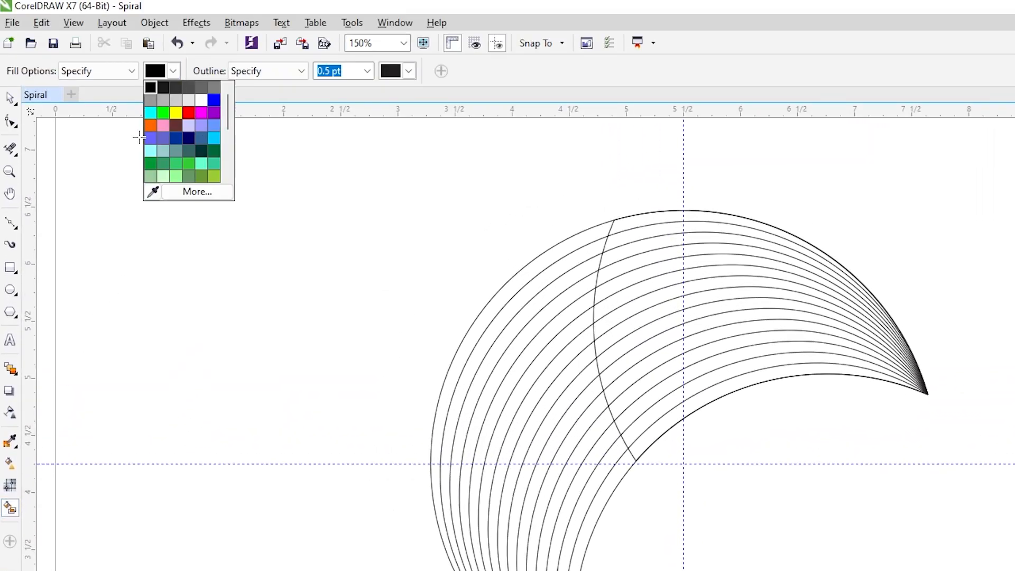
click(151, 86)
click(654, 218)
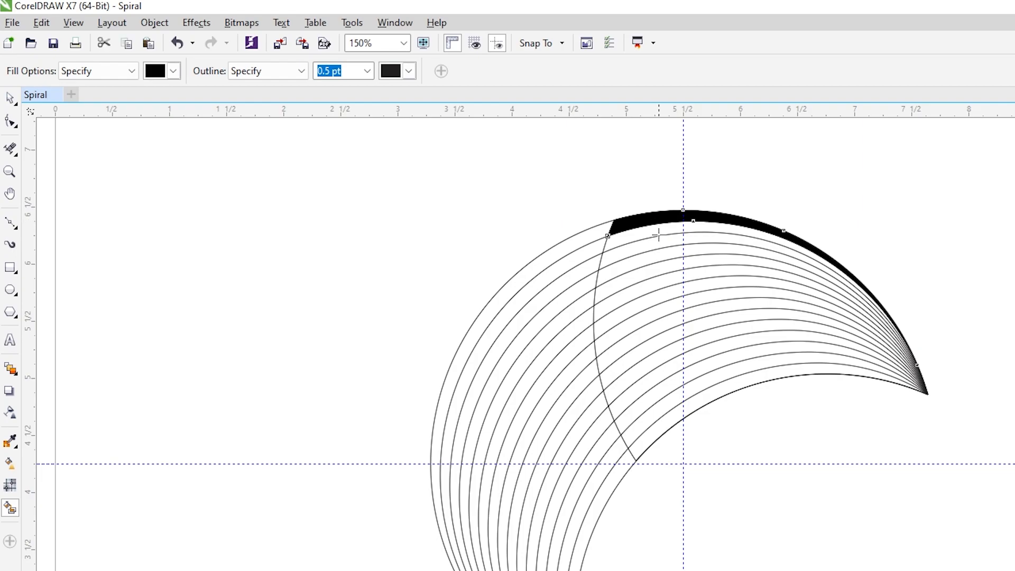
click(657, 240)
click(665, 265)
click(672, 290)
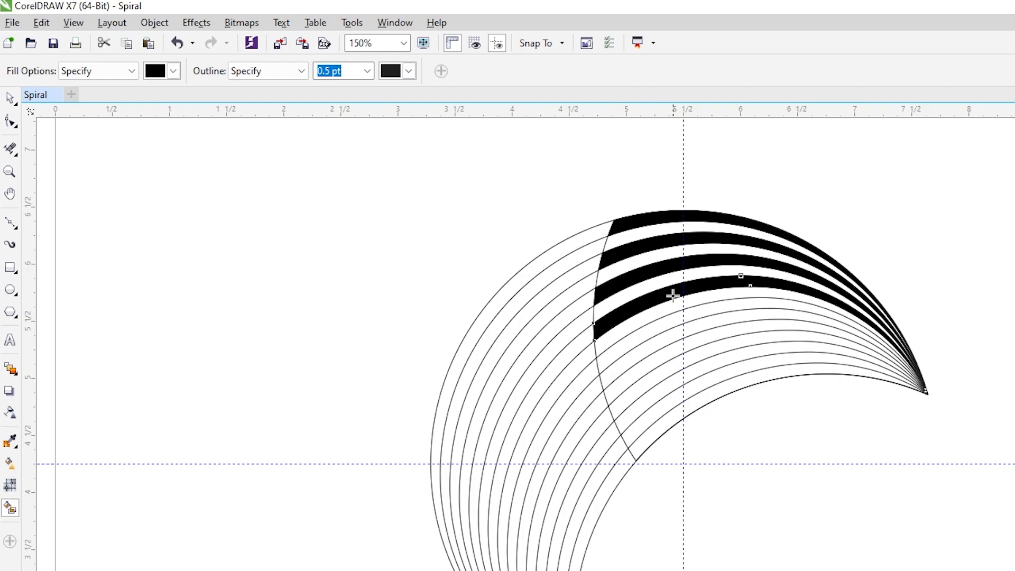
click(678, 323)
click(682, 347)
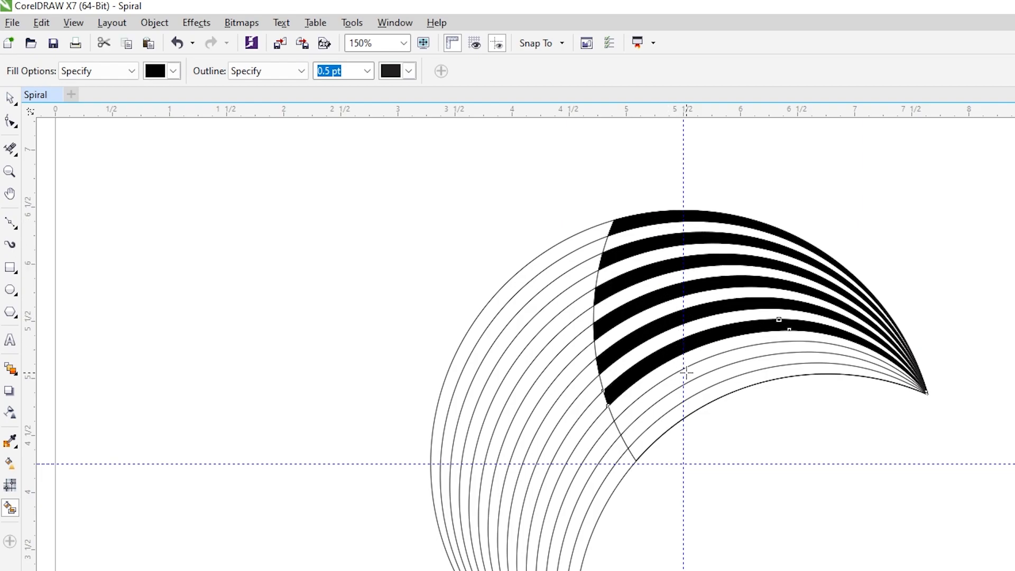
click(687, 373)
click(697, 403)
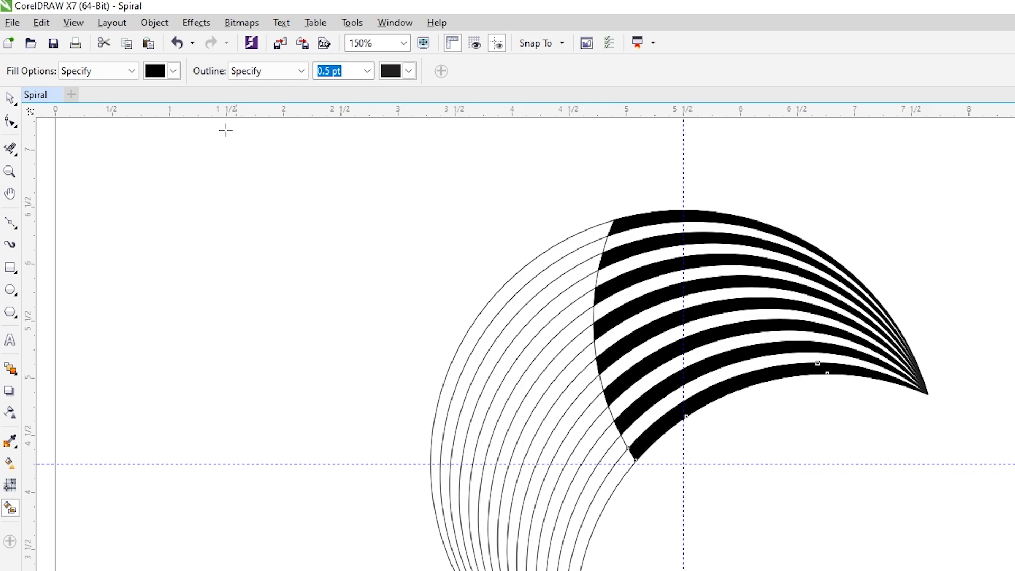
- Smart Fill the remaining bands between the black ones inside the petal with white, and deselect the result
click(173, 70)
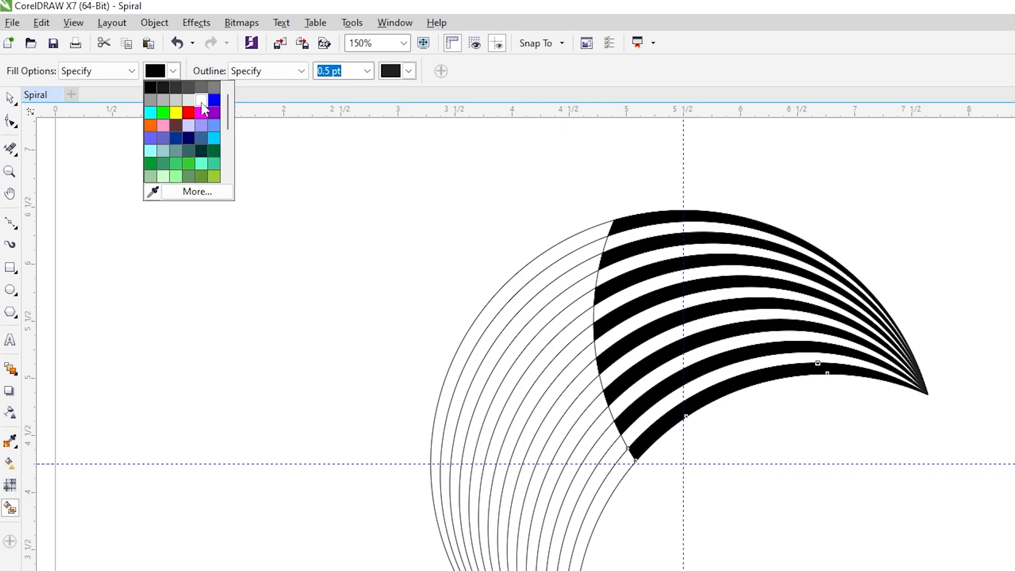
click(201, 106)
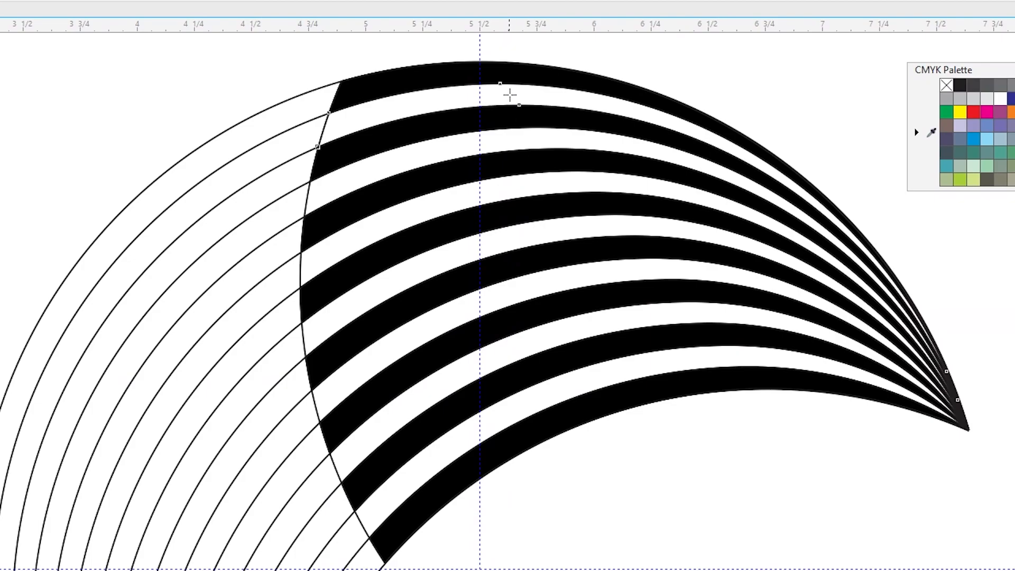
click(533, 183)
click(538, 231)
click(544, 280)
click(555, 332)
click(569, 383)
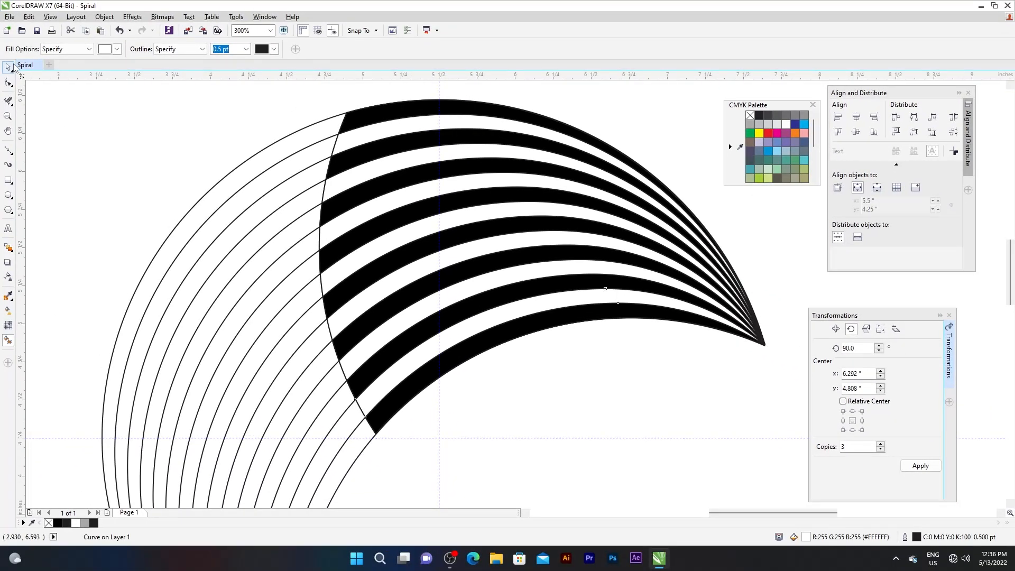
click(8, 68)
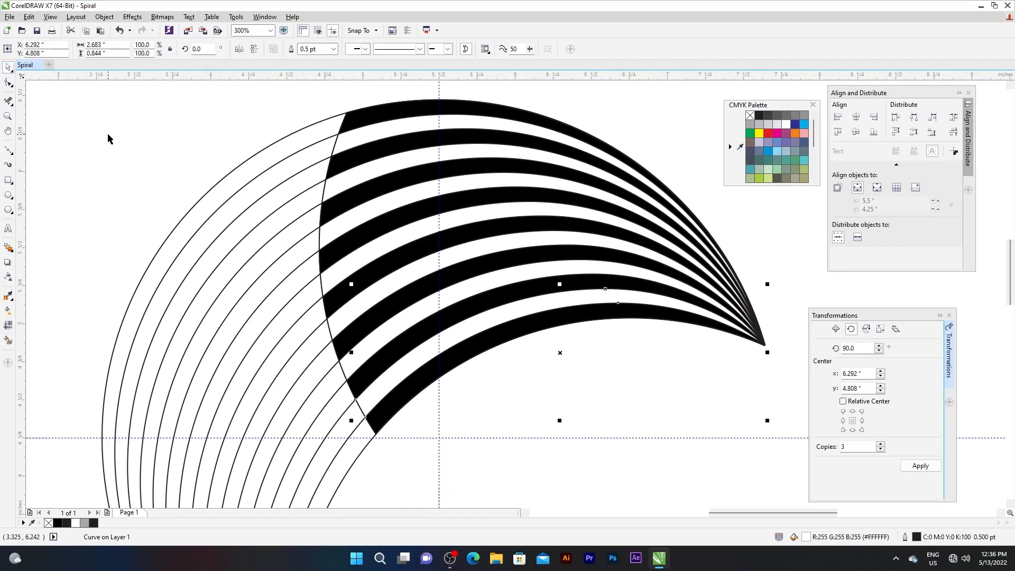
click(109, 138)
- Delete the blended crescent arcs and the leftover inner and outer crescent curves, keeping only the striped petal
scroll(511, 60, down, 1)
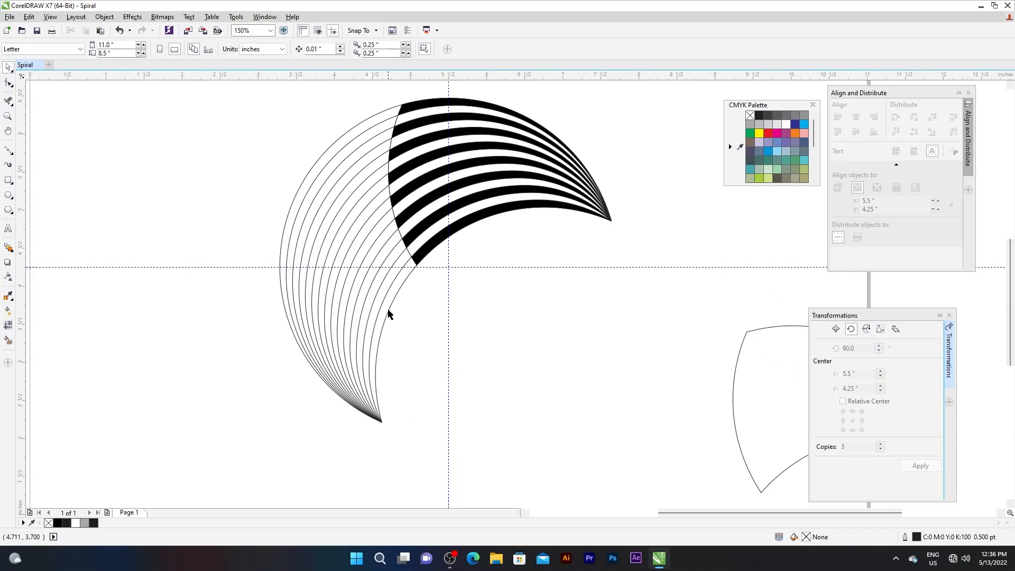
key(Delete)
click(377, 353)
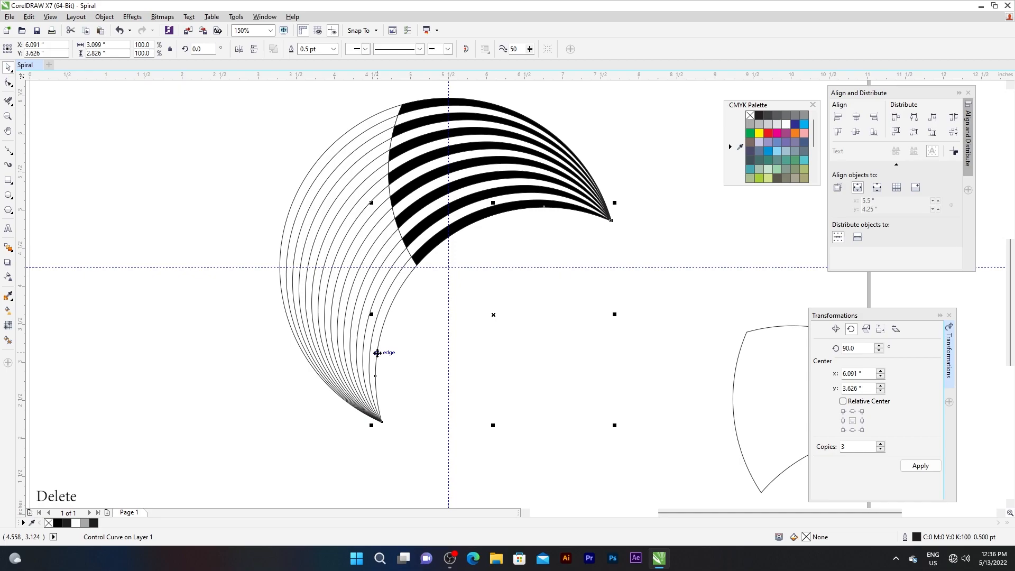
key(Delete)
click(292, 332)
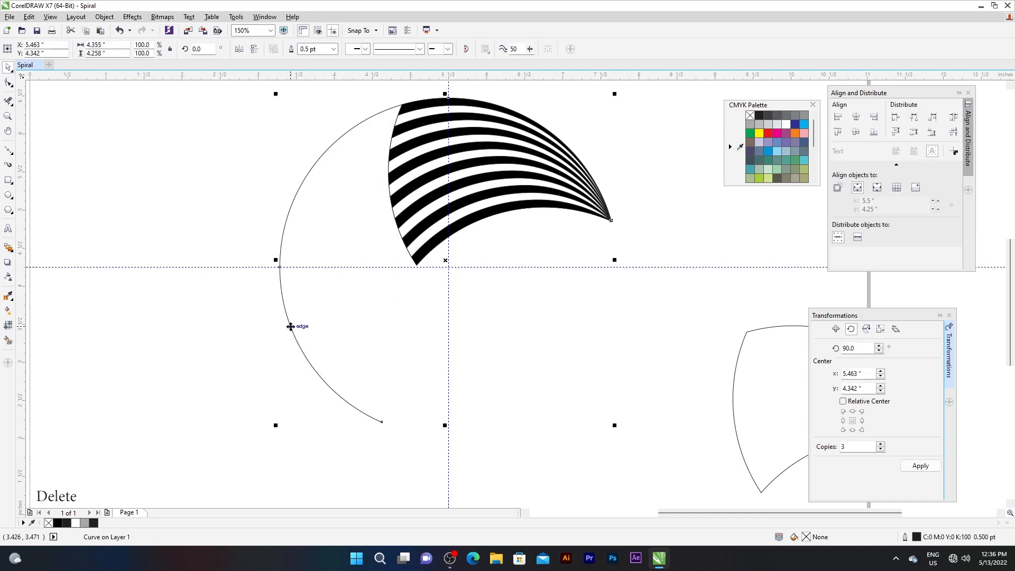
key(Delete)
- Select all pieces of the striped petal and group them into one object
drag(373, 92, 619, 287)
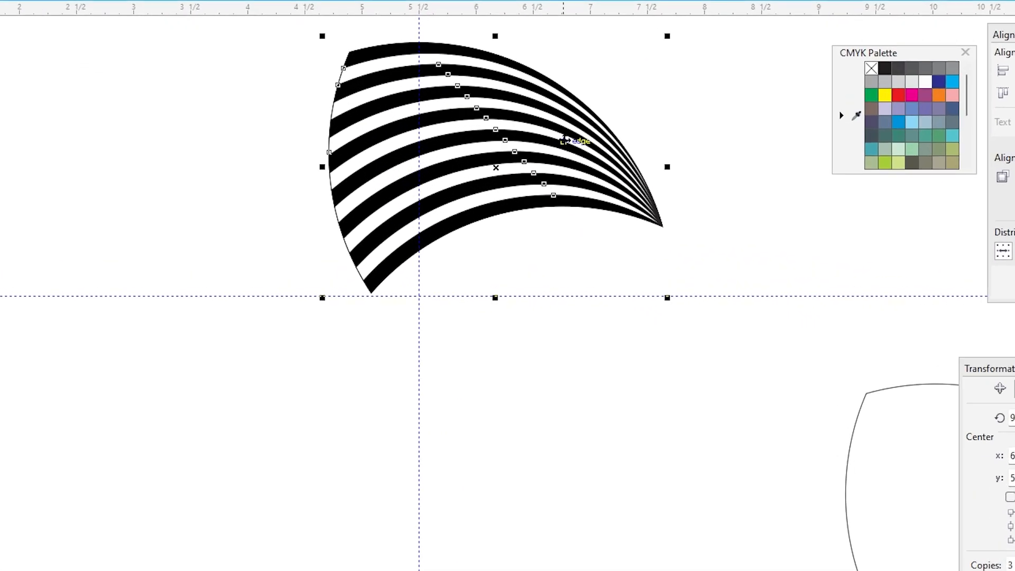
right_click(545, 163)
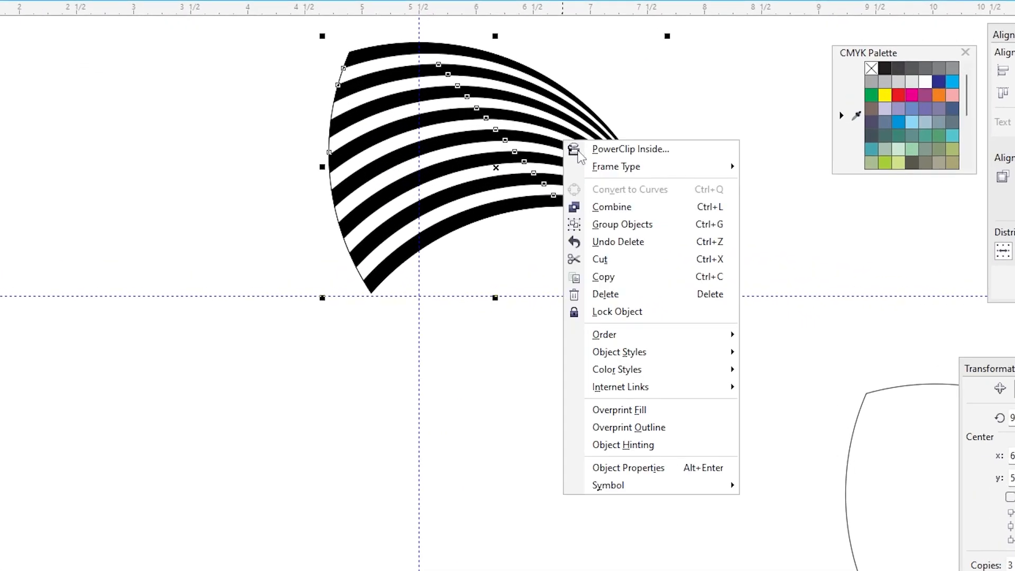
click(591, 222)
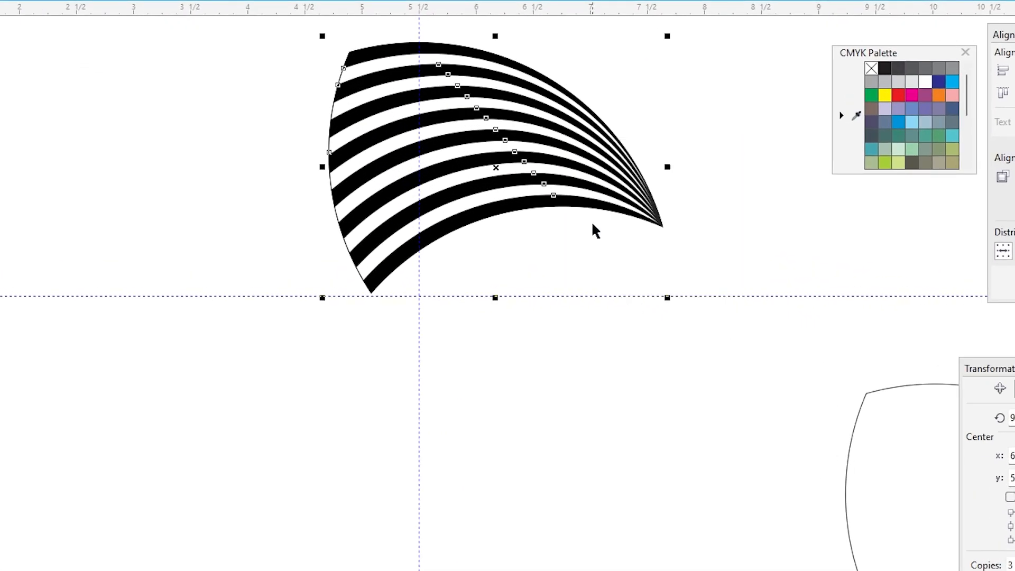
- Move the spare outlined petal to X 7.703", Y 4.779" beside the striped petal, fill it with black and deselect it
drag(628, 290, 513, 199)
scroll(523, 210, up, 2)
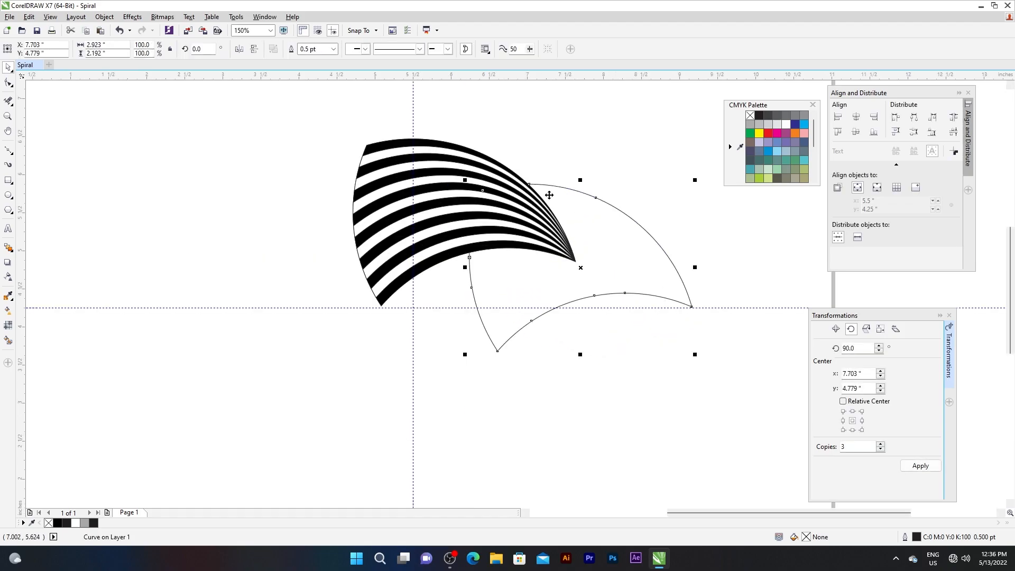
drag(791, 108, 748, 188)
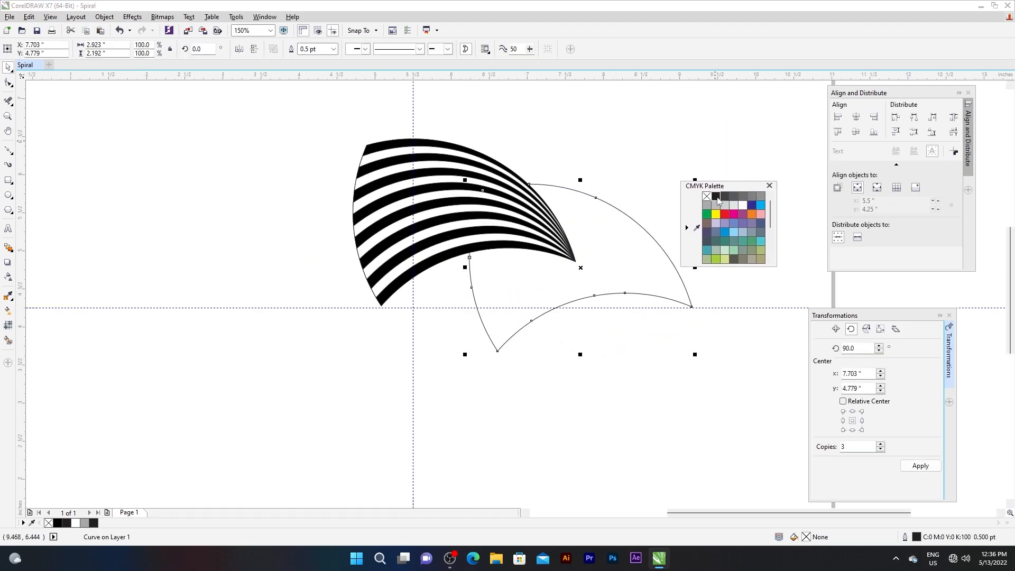
click(717, 199)
click(650, 358)
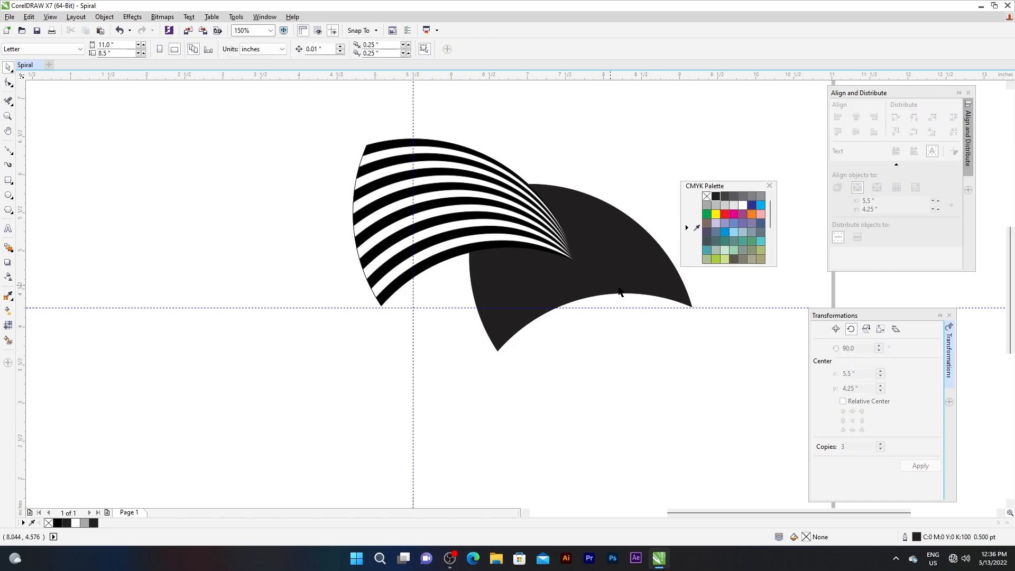
- Bring the black petal to the front of the page
click(611, 243)
right_click(600, 228)
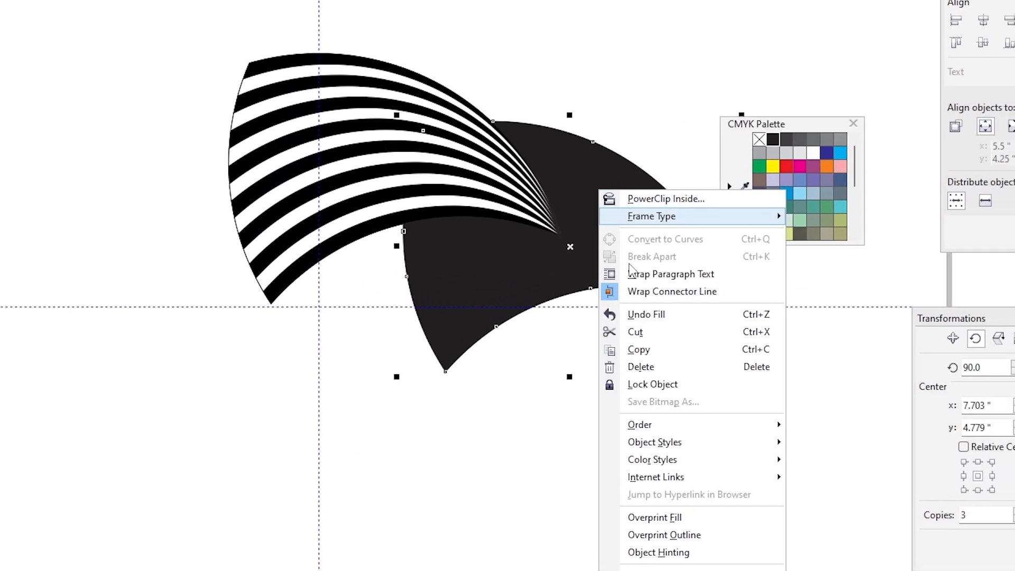
mouse_move(647, 427)
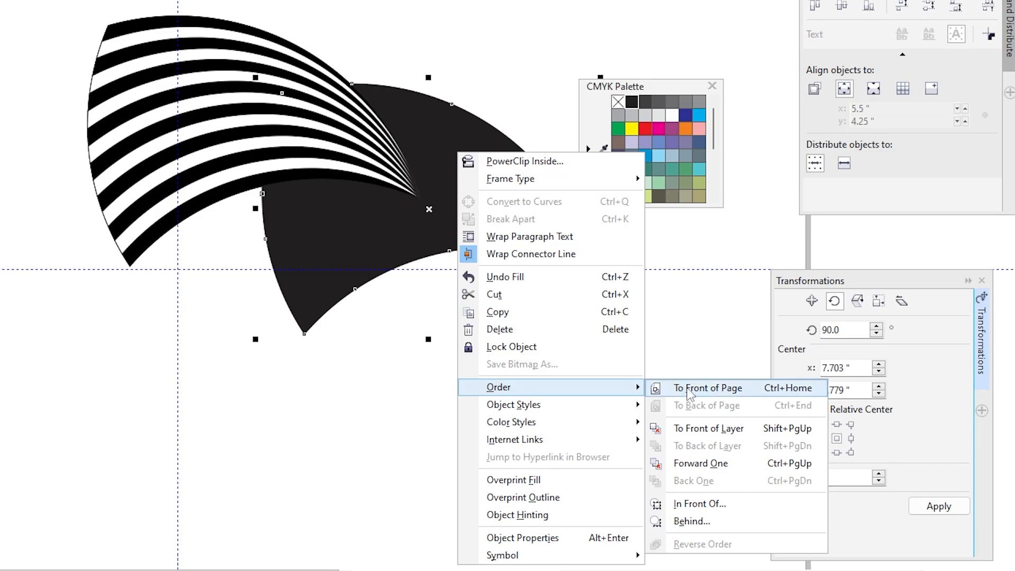
click(705, 396)
- Move the black petal over the striped petal to X 6.168", Y 5.374" so both tips coincide, and deselect it
key(F10)
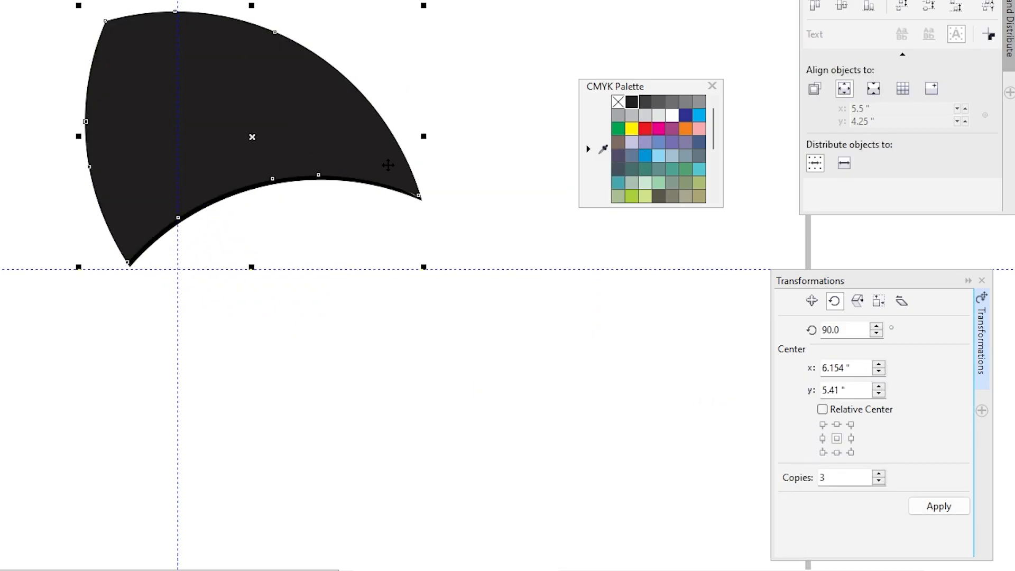
scroll(428, 224, up, 4)
drag(580, 277, 589, 286)
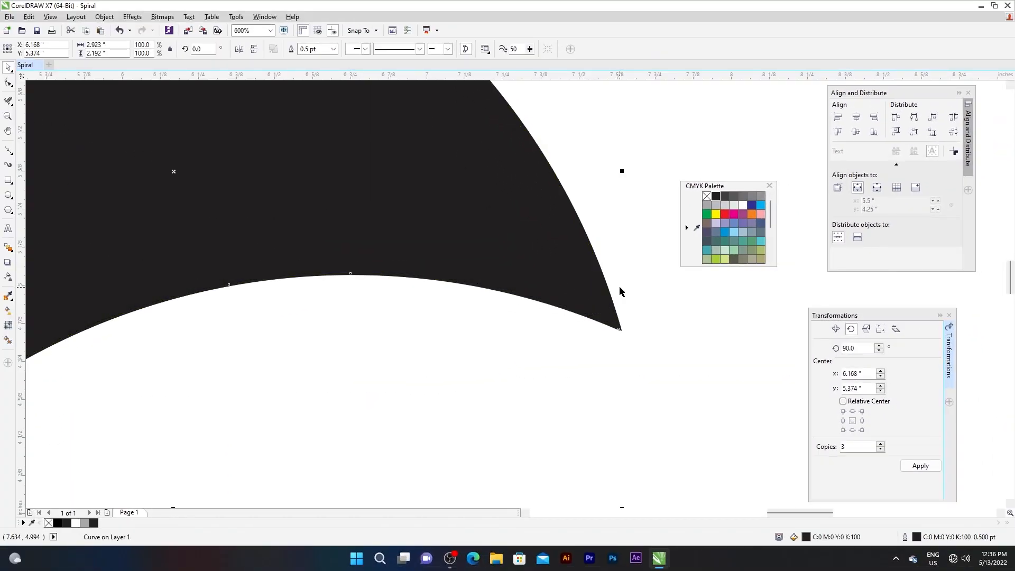
scroll(619, 286, down, 2)
click(429, 158)
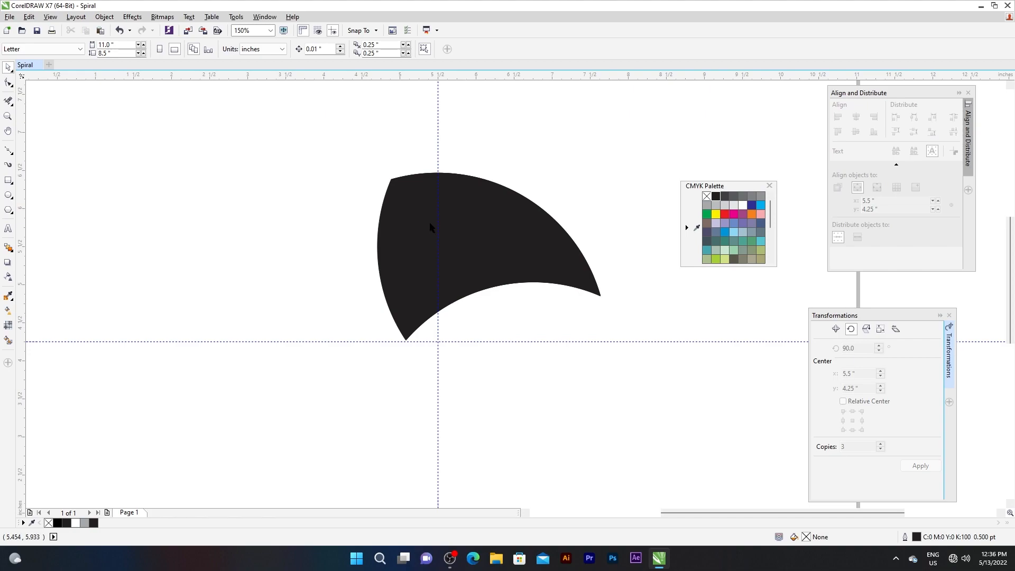
- Apply a linear fountain transparency to the black petal, running from its left edge across to its right arc
scroll(449, 235, up, 1)
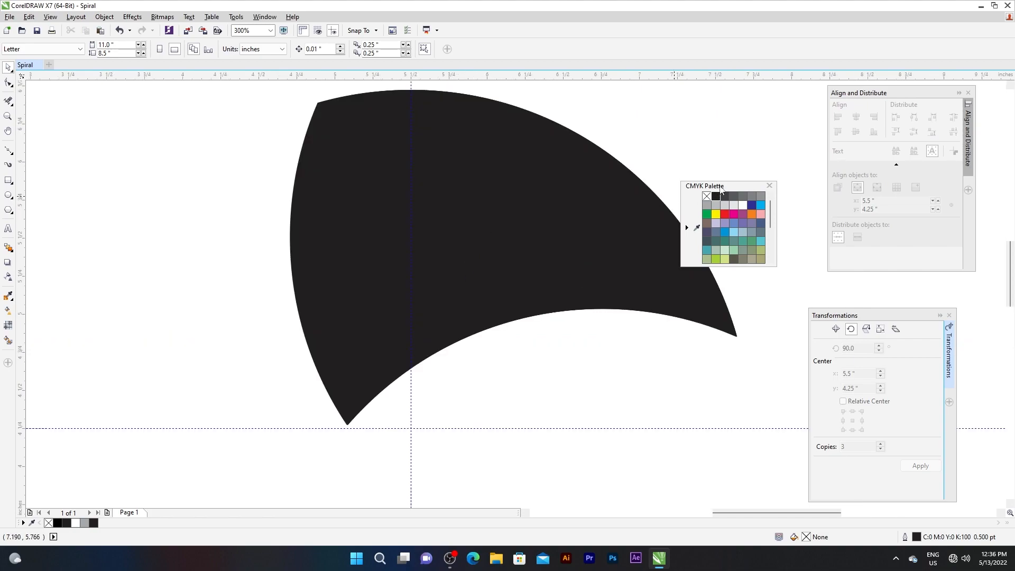
drag(722, 188, 776, 97)
click(521, 231)
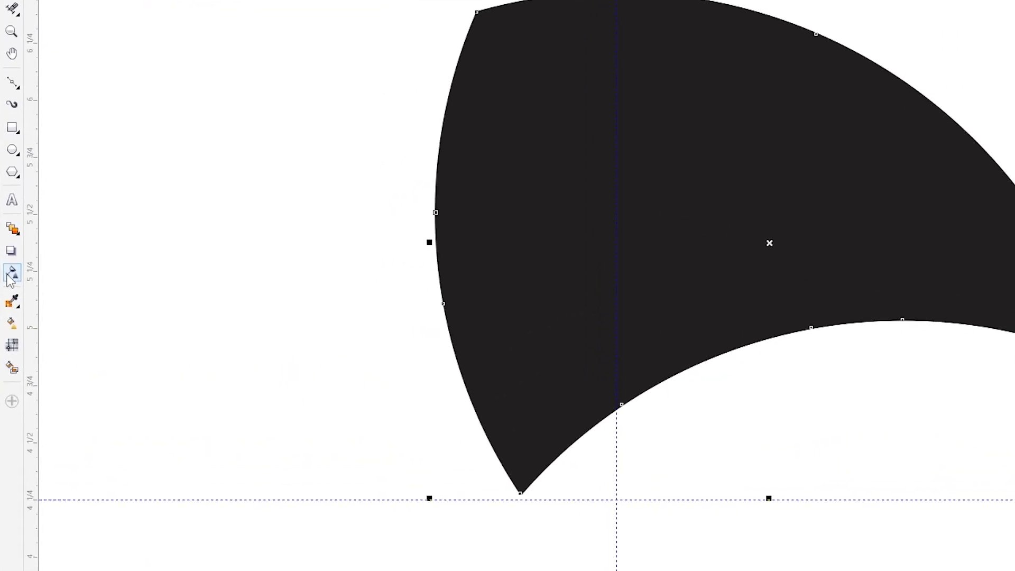
click(9, 275)
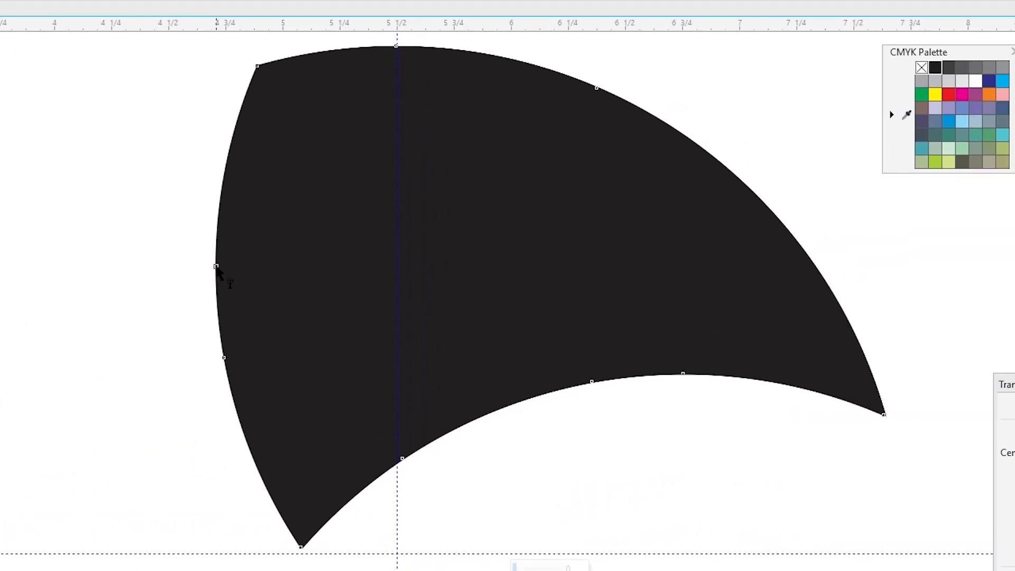
drag(435, 212, 676, 214)
drag(457, 267, 816, 279)
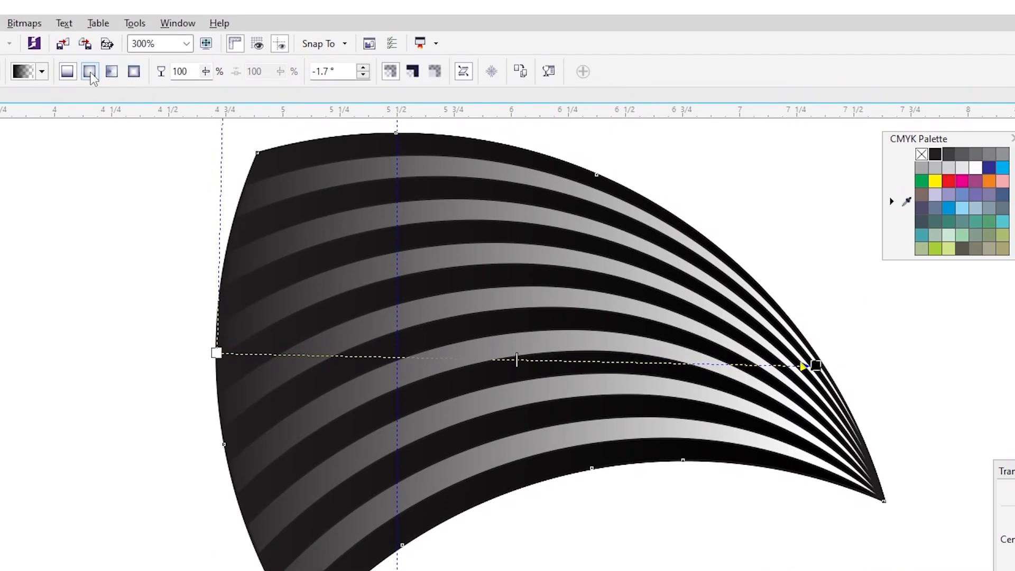
- Make the petal's transparency elliptical, run it from the right arc to an opaque left edge, and shift its midpoint left
click(91, 76)
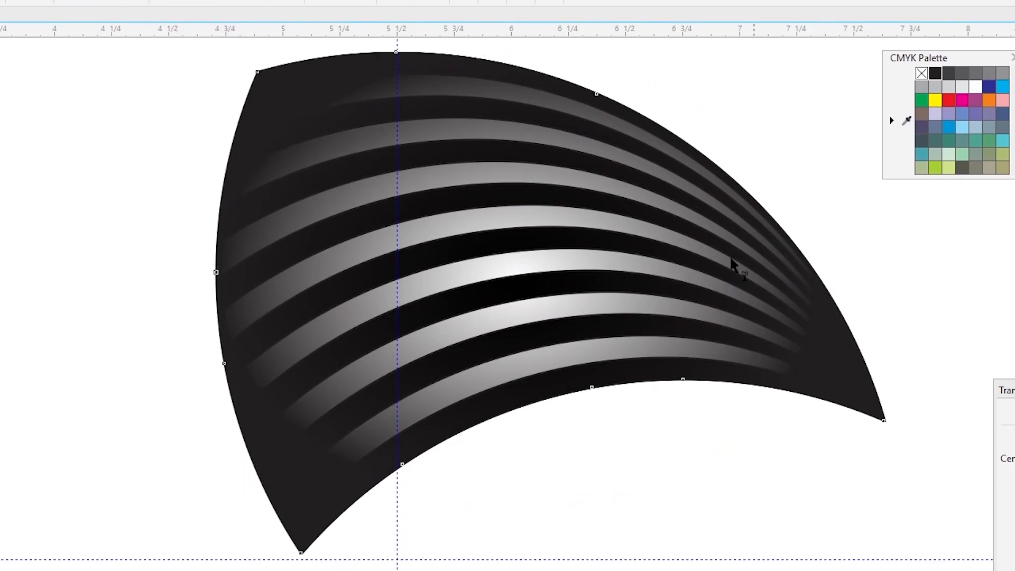
drag(805, 341, 215, 346)
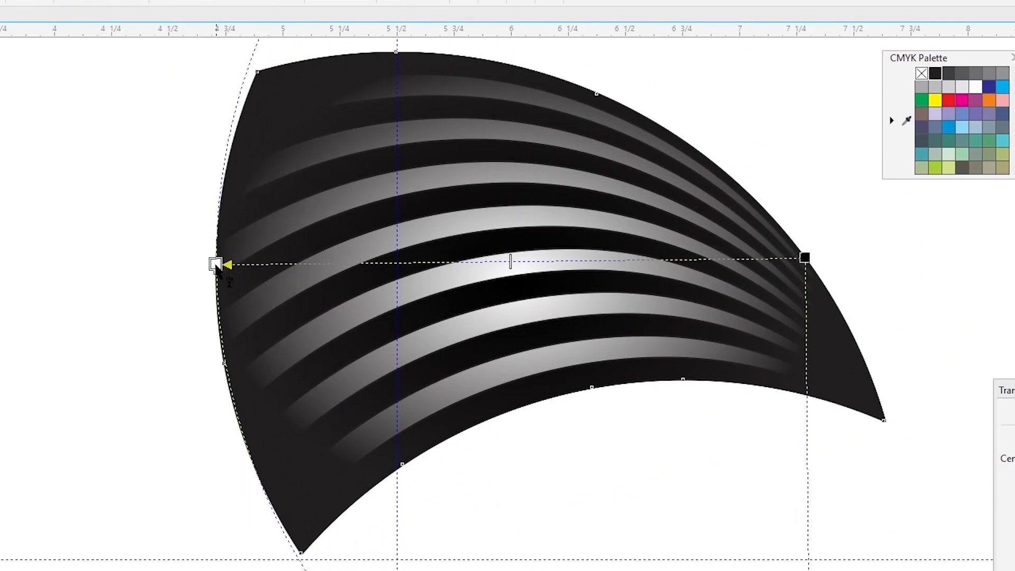
drag(215, 264, 216, 263)
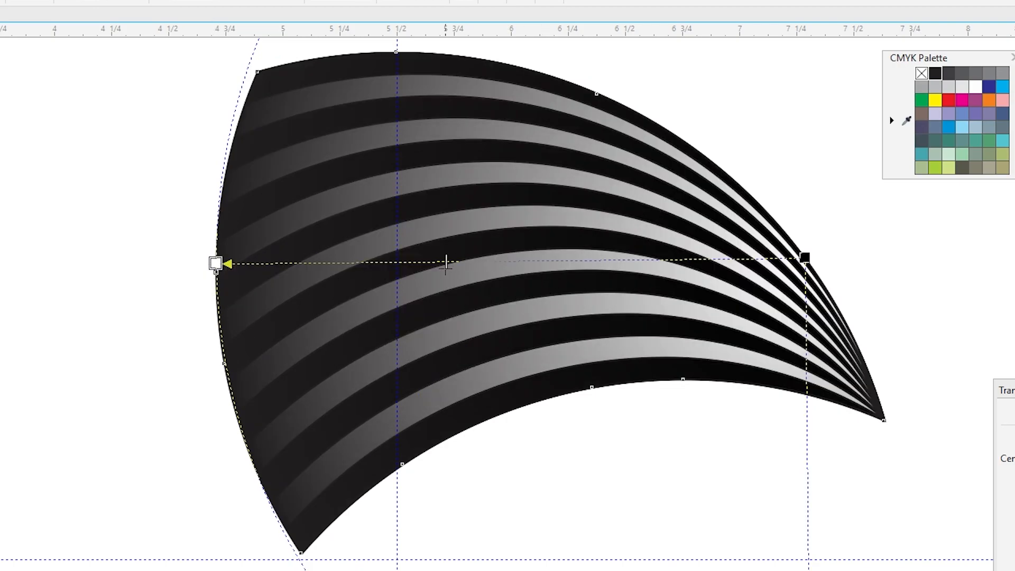
drag(446, 269, 445, 268)
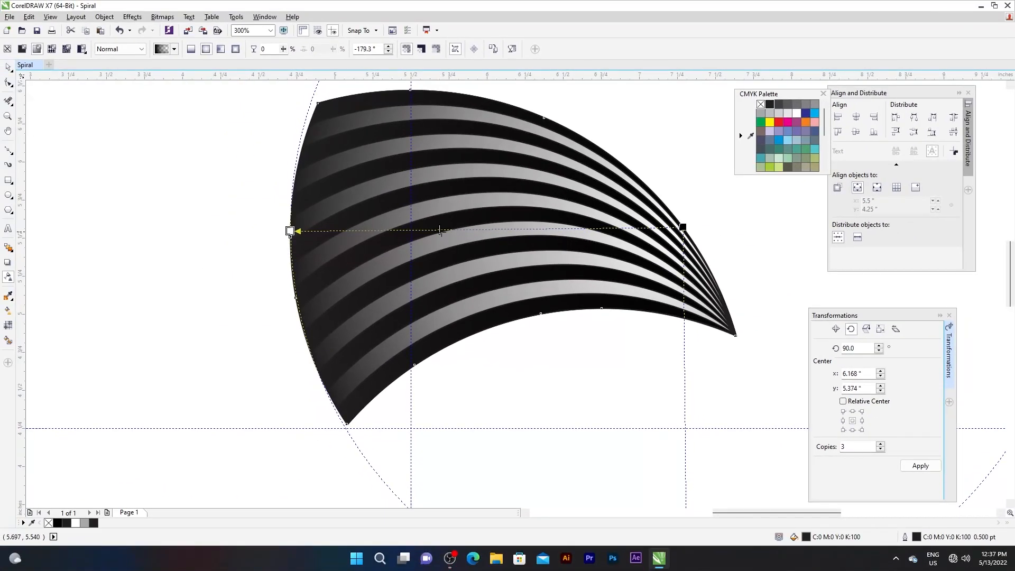
click(8, 67)
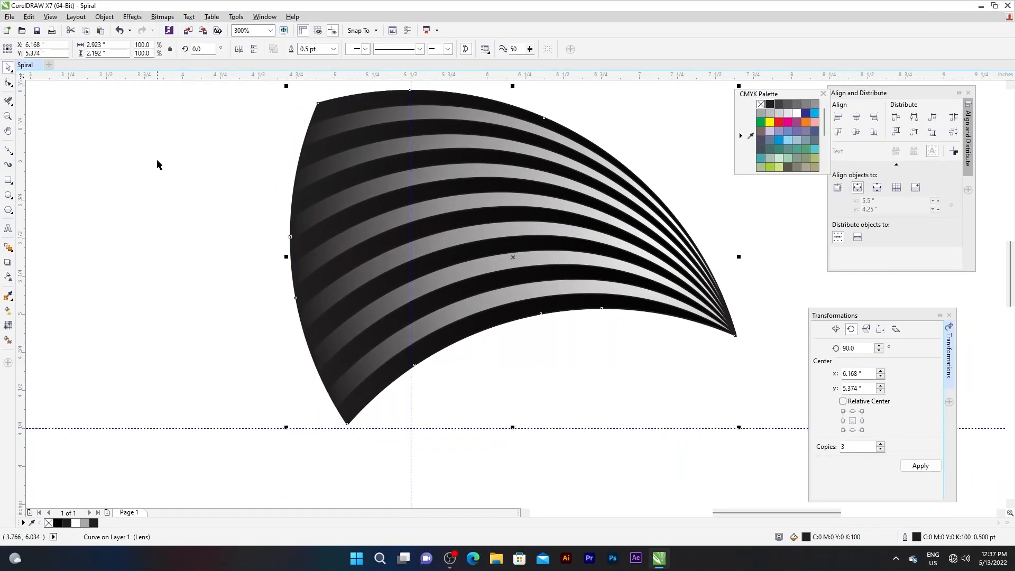
click(157, 163)
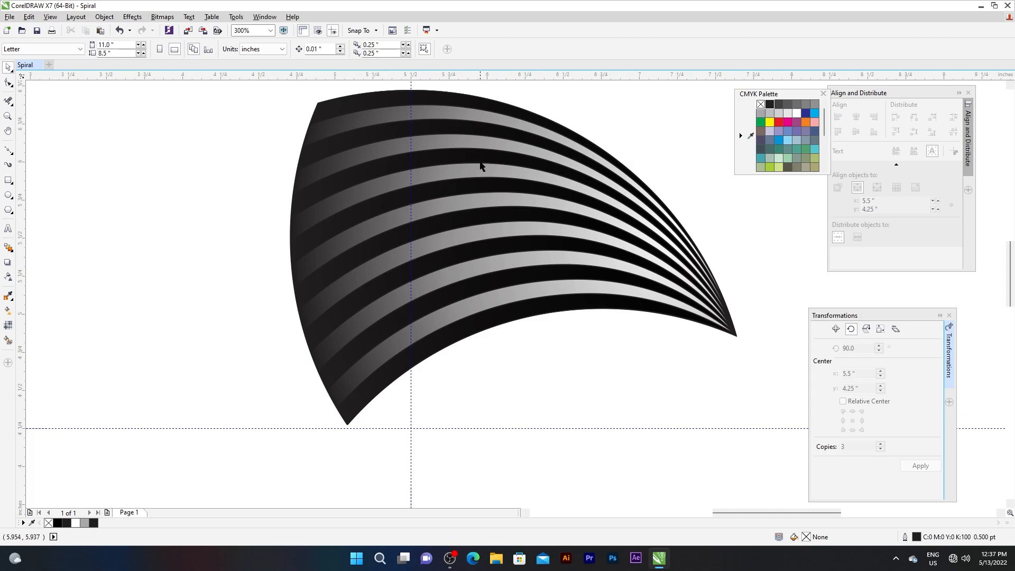
click(362, 212)
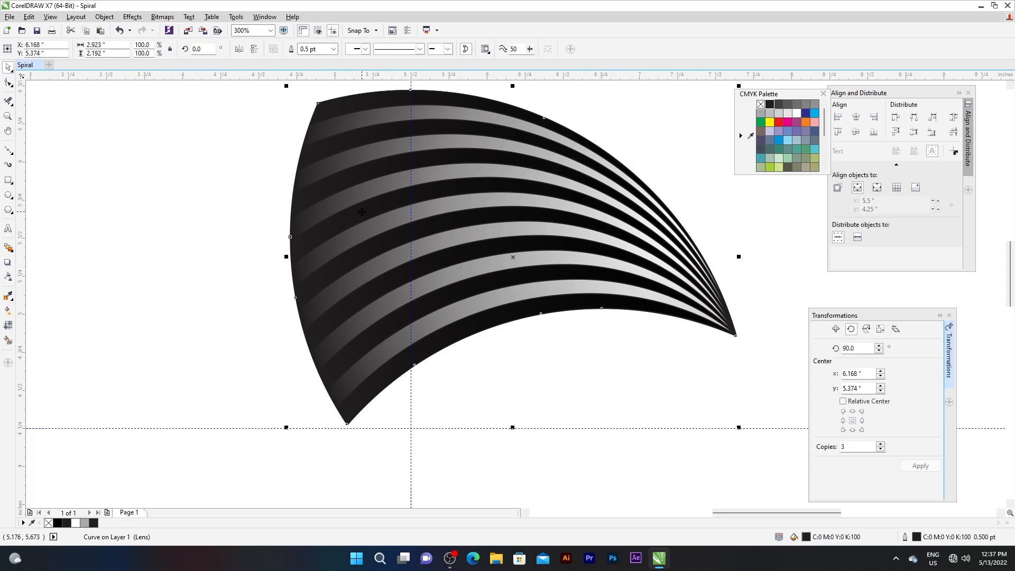
- Set the black petal's transparency merge mode to Multiply and deselect it
click(7, 277)
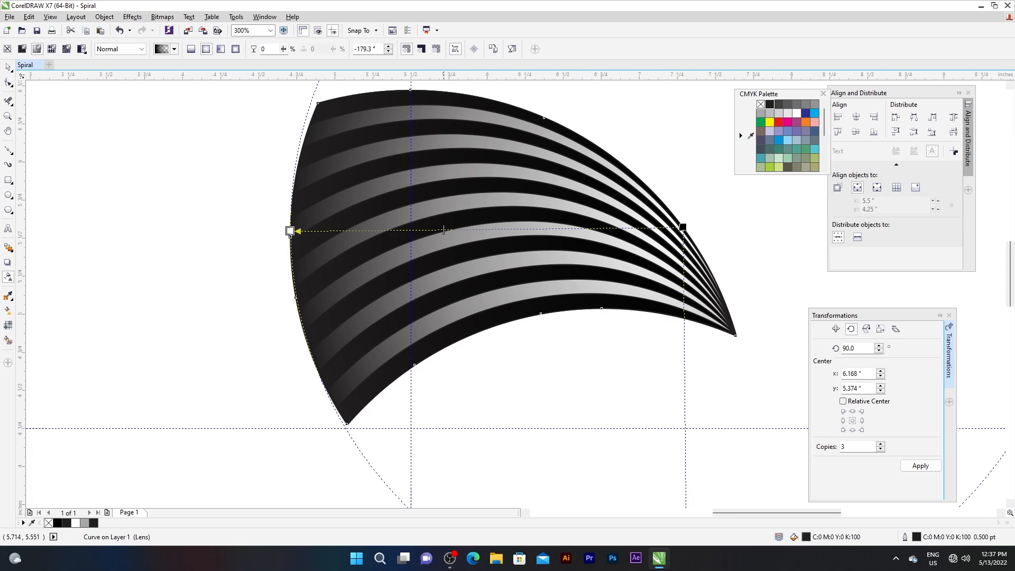
drag(440, 231, 440, 230)
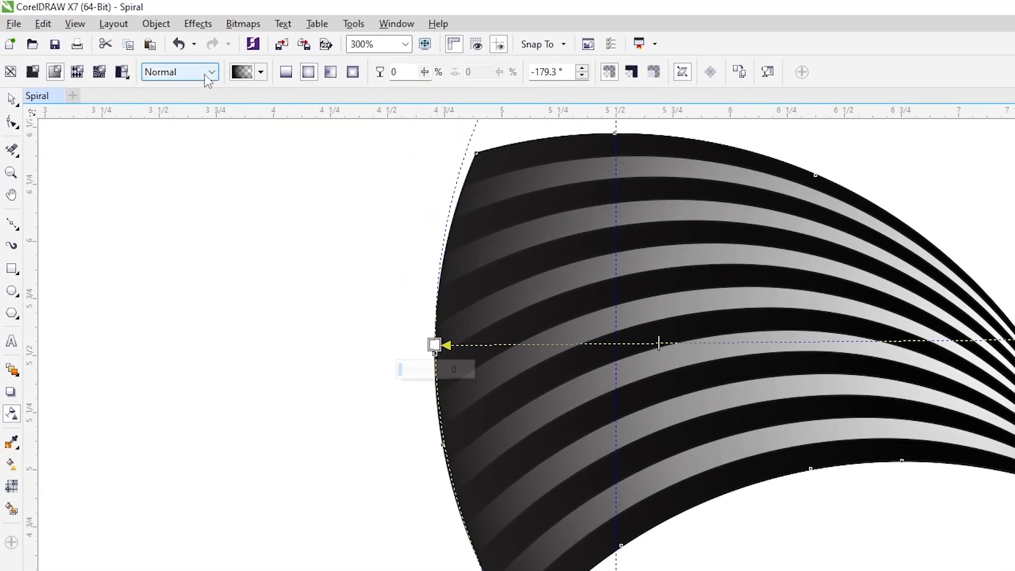
click(207, 74)
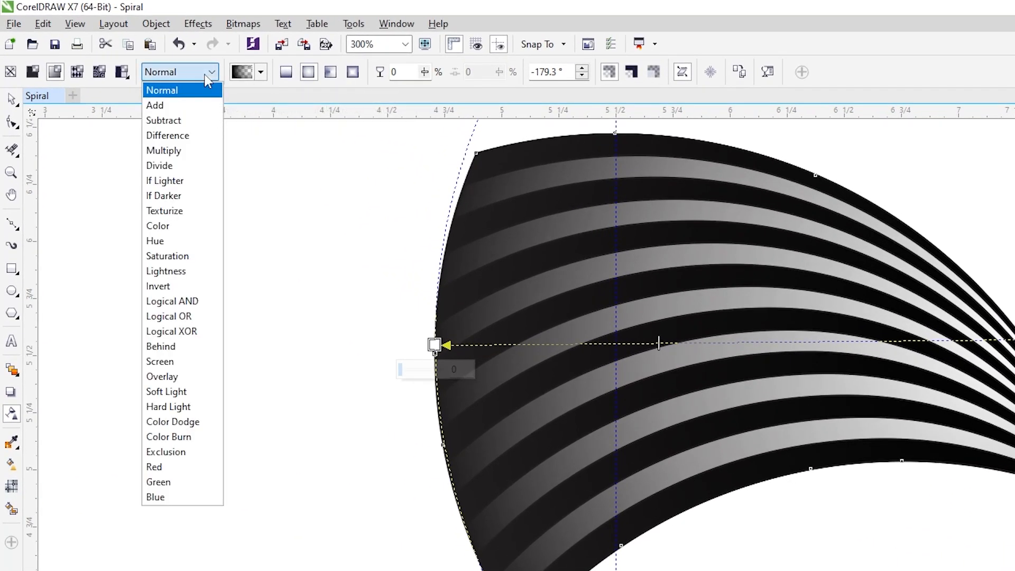
click(188, 161)
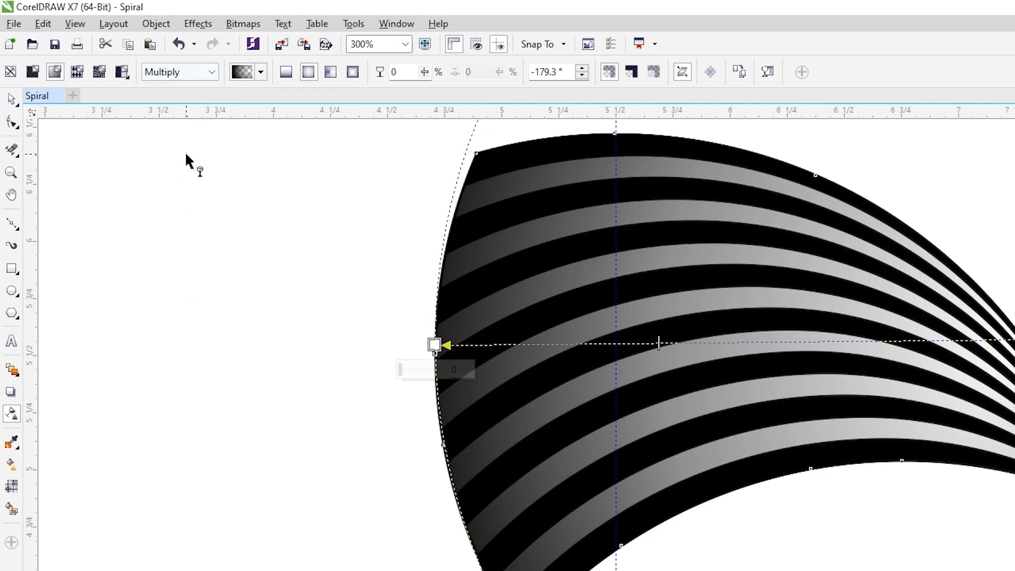
click(12, 99)
click(215, 241)
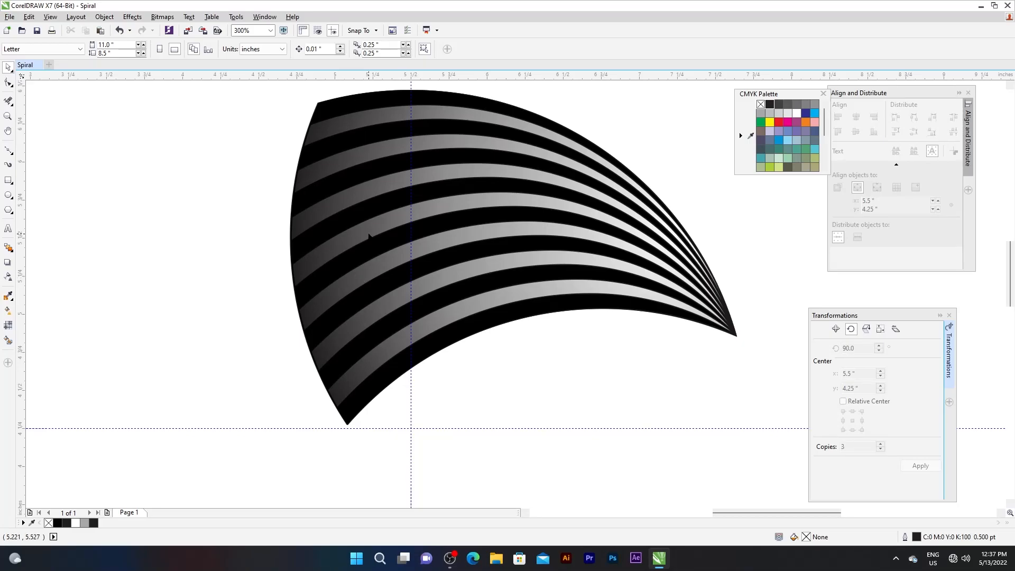
- Group the striped petal with the black shading petal
scroll(390, 209, down, 2)
drag(306, 125, 611, 367)
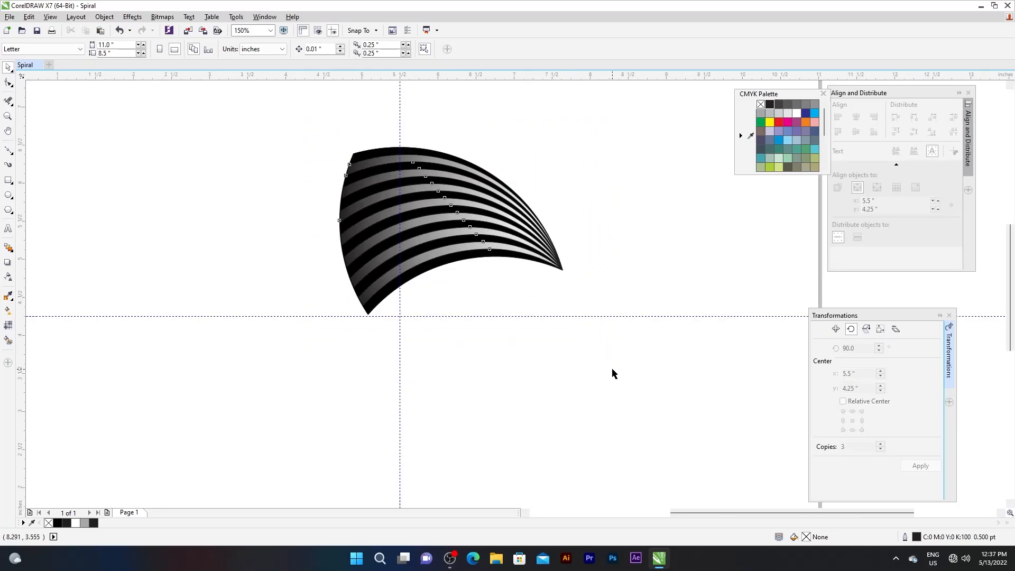
right_click(466, 202)
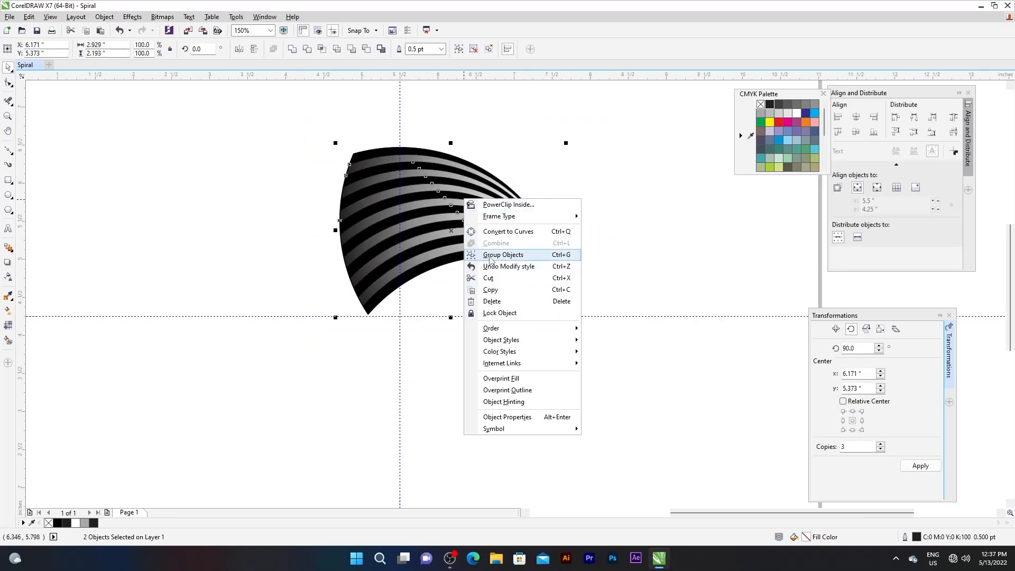
click(491, 256)
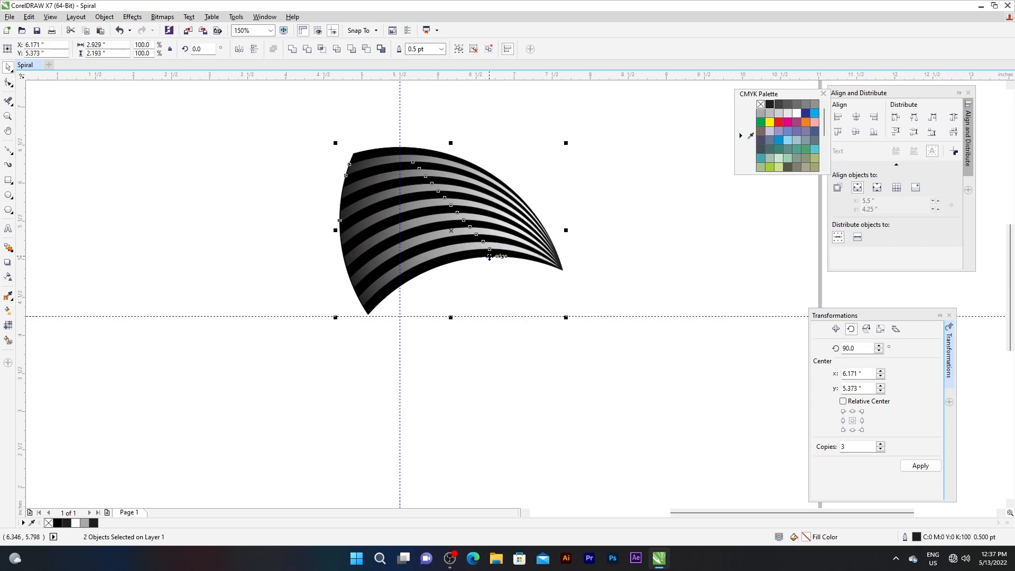
- Place the petal group's rotation center on the intersection of the guidelines, at X 5.5", Y 4.25"
drag(820, 321, 604, 210)
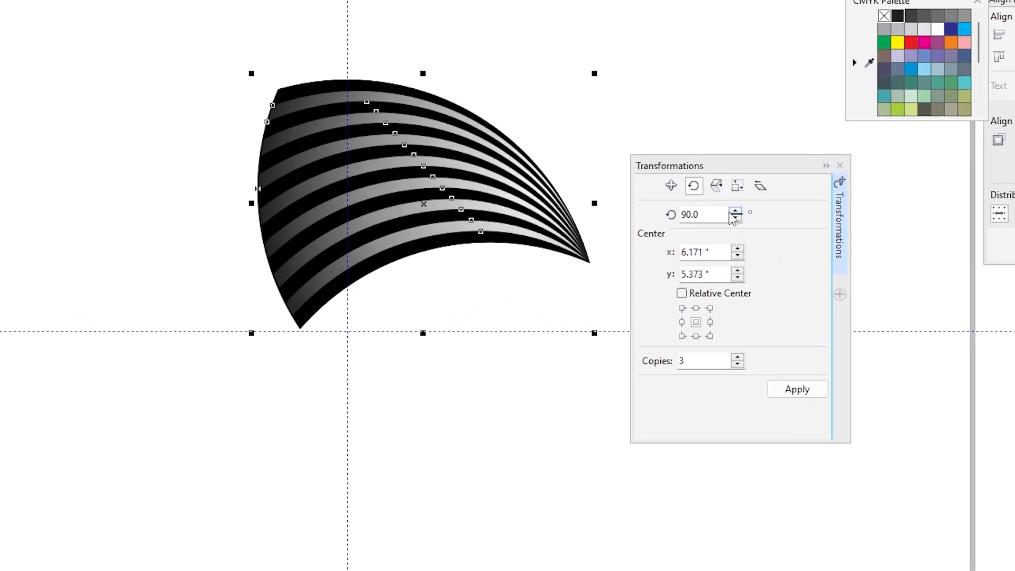
double_click(634, 237)
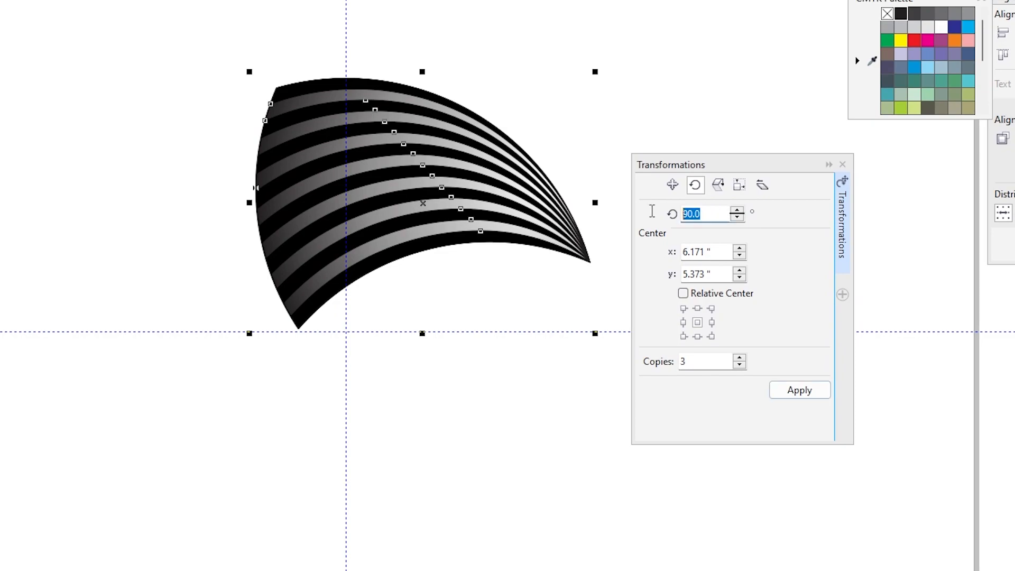
double_click(706, 357)
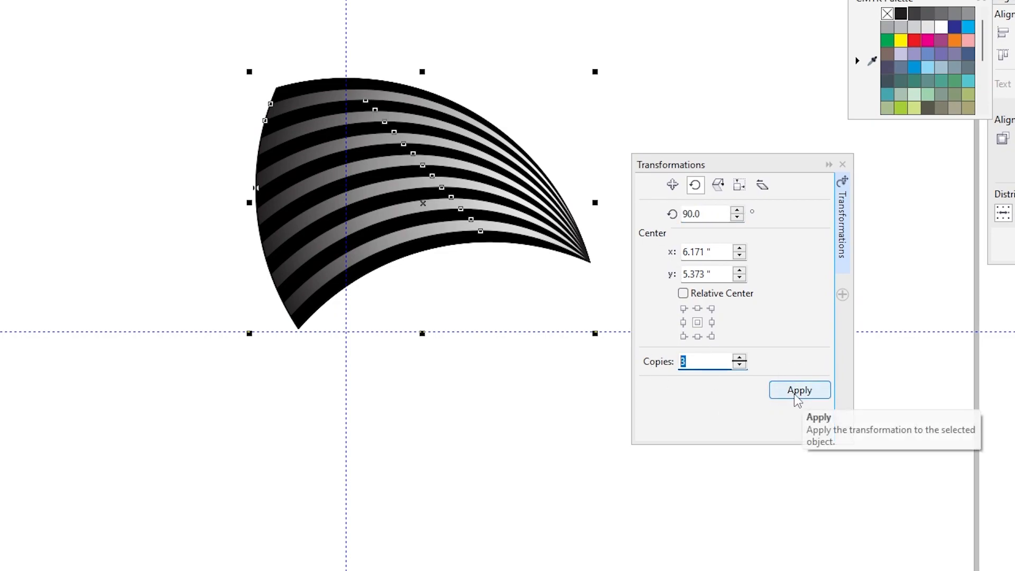
click(423, 203)
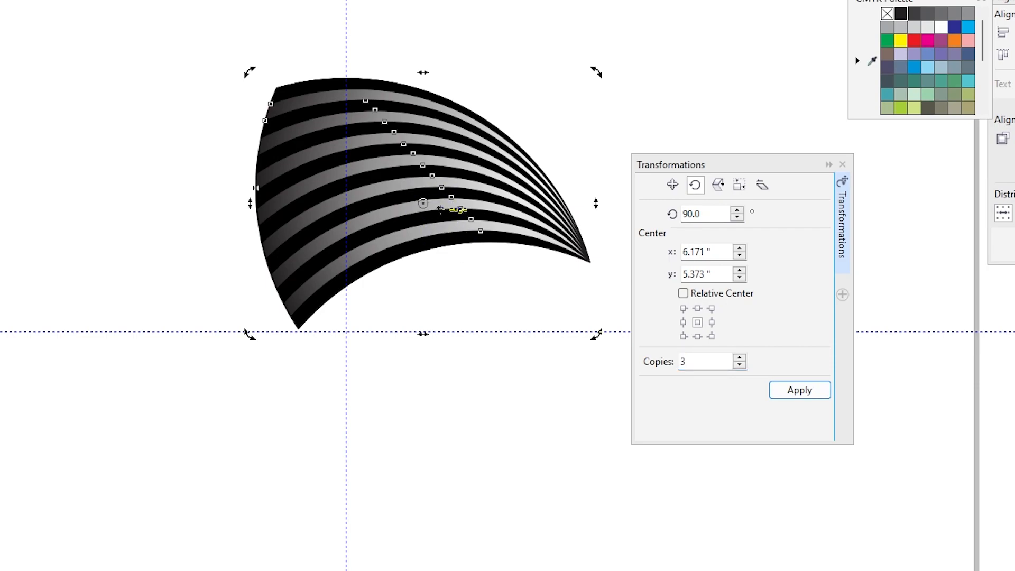
mouse_move(424, 203)
mouse_down()
mouse_move(389, 283)
mouse_move(347, 333)
mouse_up()
scroll(347, 341, up, 5)
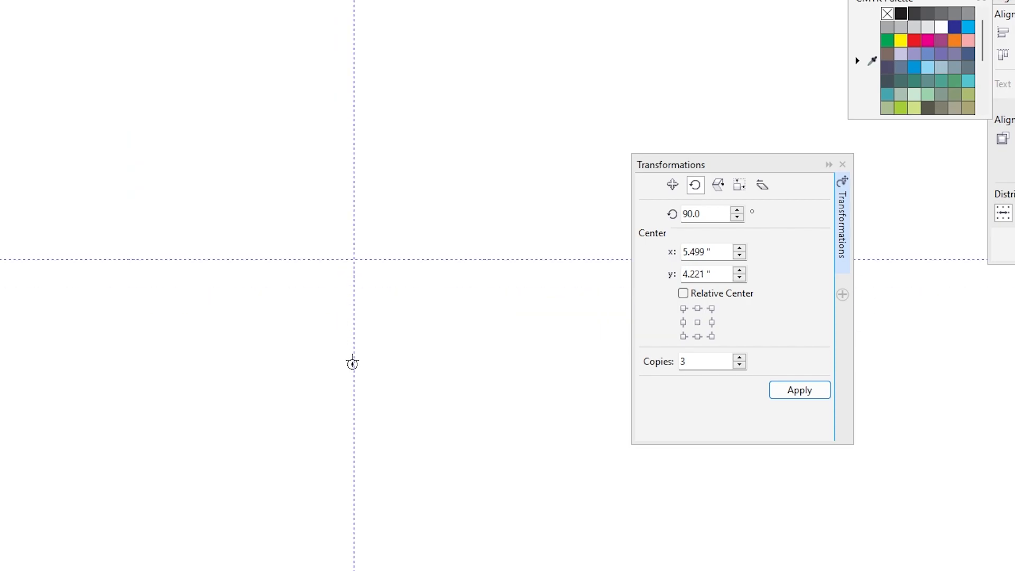
drag(354, 259, 355, 260)
scroll(353, 261, up, 4)
scroll(353, 254, down, 6)
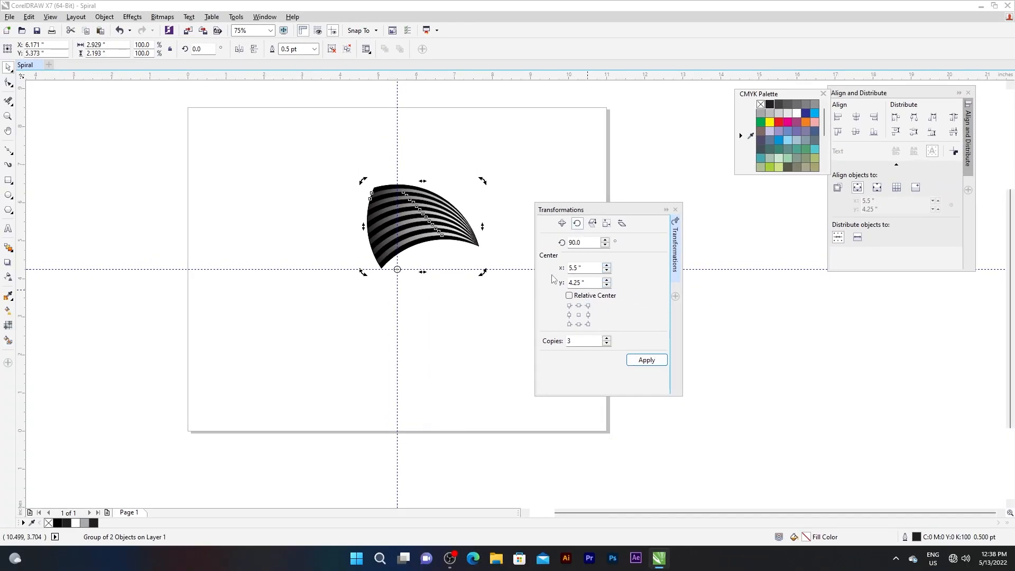
- Rotate the petal group by 90° with 3 copies to form the complete spiral, and deselect it
click(647, 364)
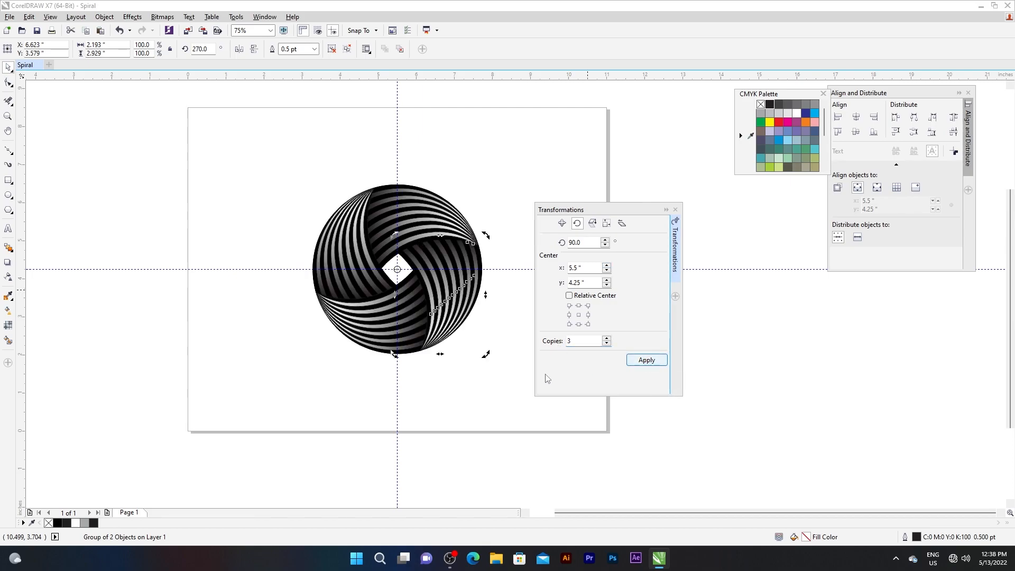
click(503, 381)
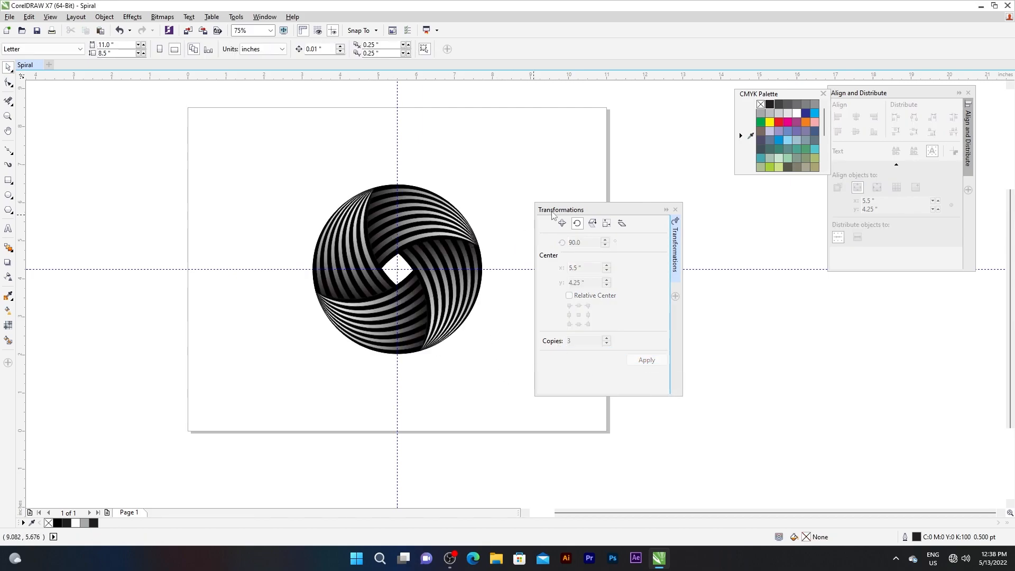
drag(552, 214, 835, 305)
scroll(508, 225, down, 1)
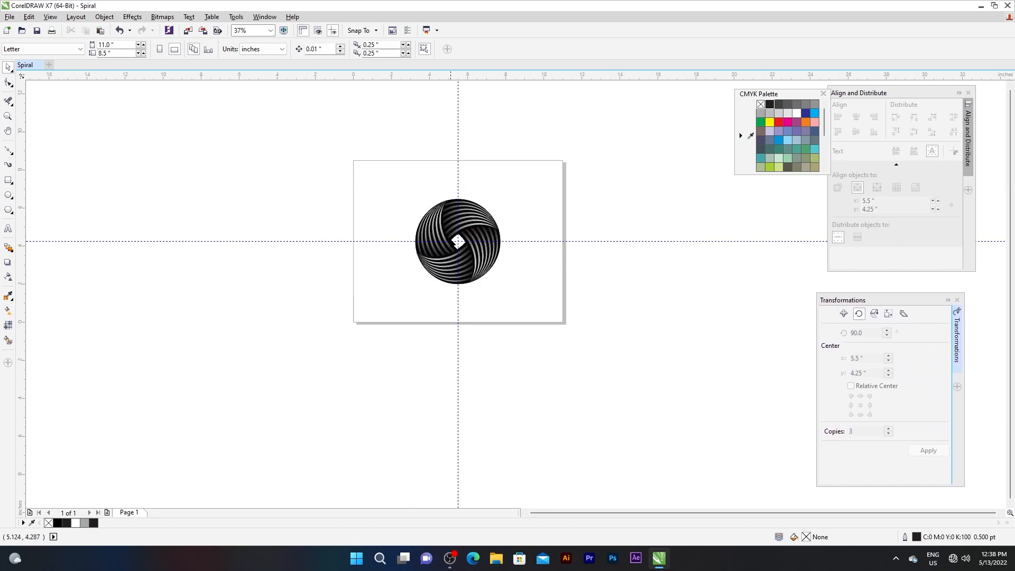
- Delete the horizontal and vertical guidelines crossing the spiral
scroll(451, 241, up, 2)
click(693, 248)
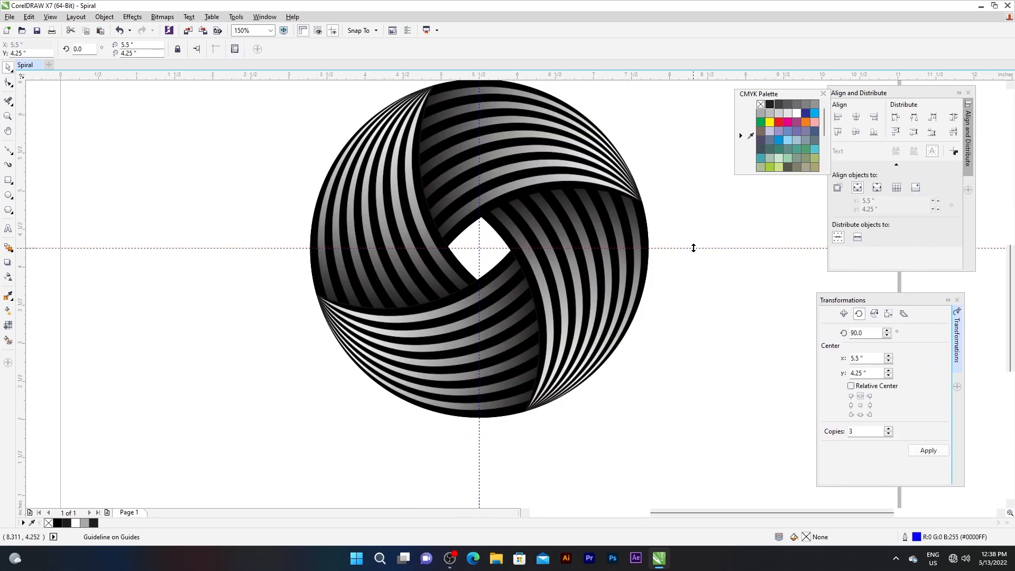
key(Delete)
click(480, 459)
key(Delete)
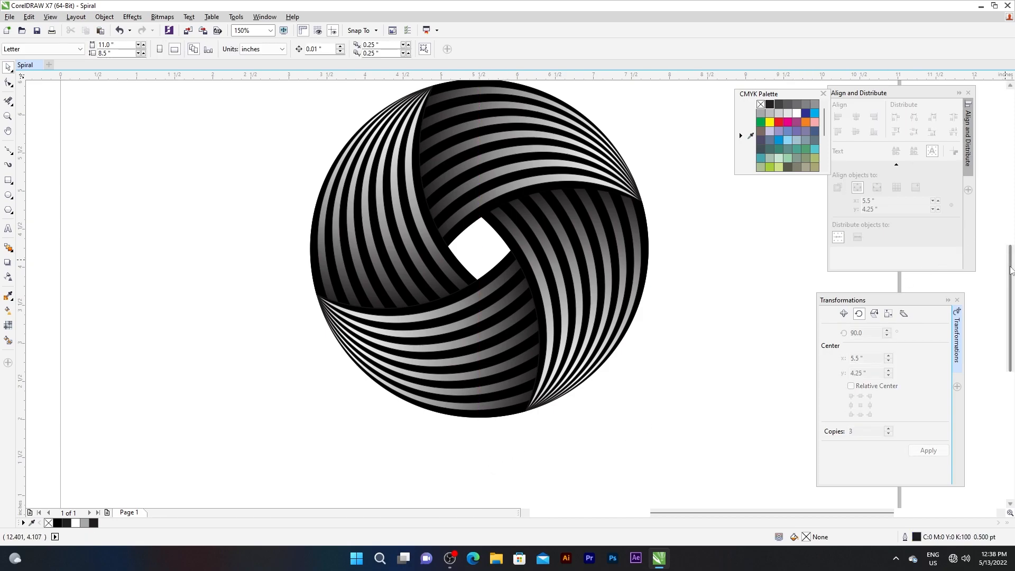
scroll(1011, 253, up, 2)
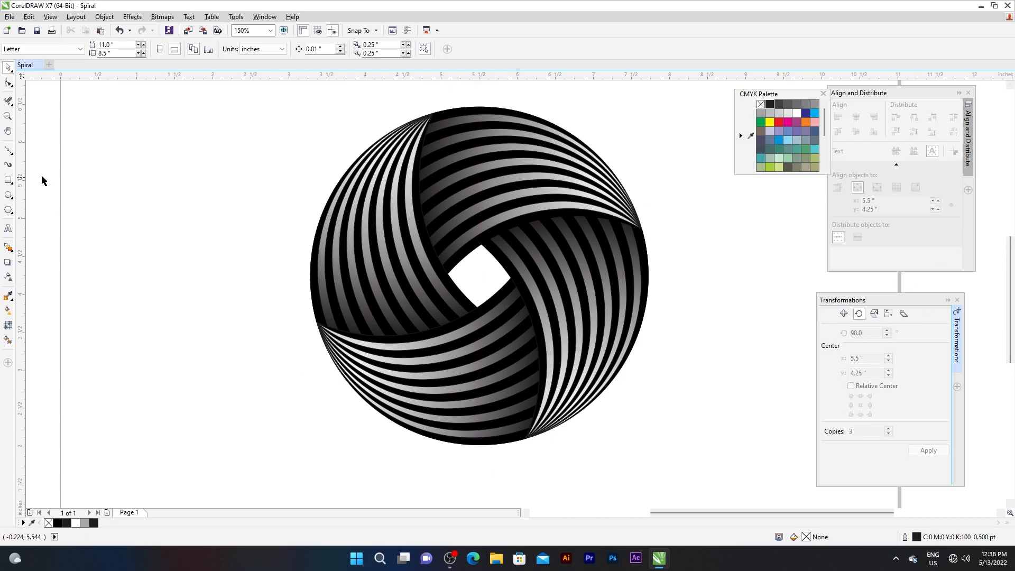
- Draw a circle about 2.15" in diameter on the empty area to the lower left of the spiral
click(9, 195)
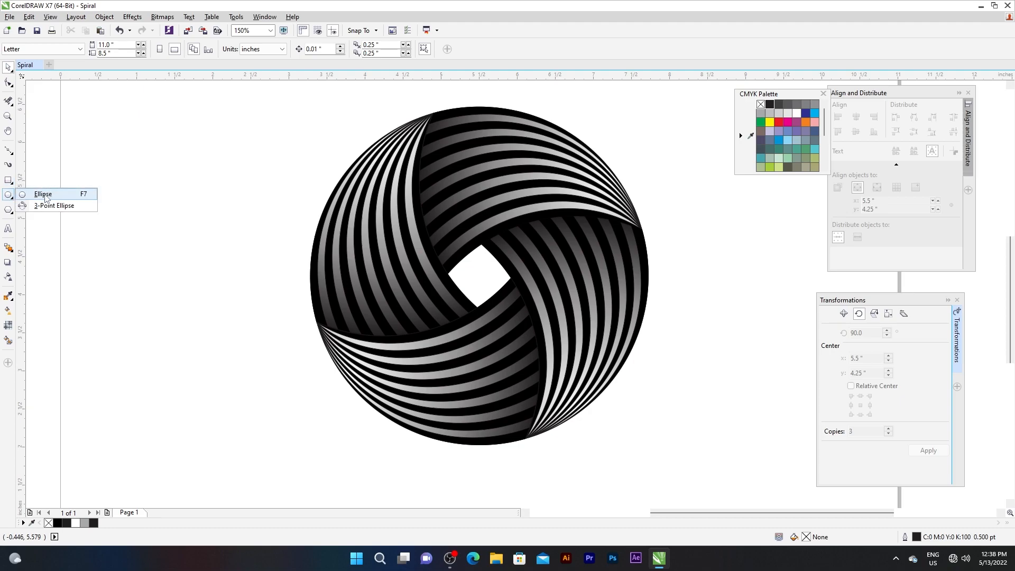
click(43, 195)
drag(189, 366, 262, 285)
- Fill the new circle with black from the CMYK palette, after trying light gray and green
drag(780, 91, 252, 177)
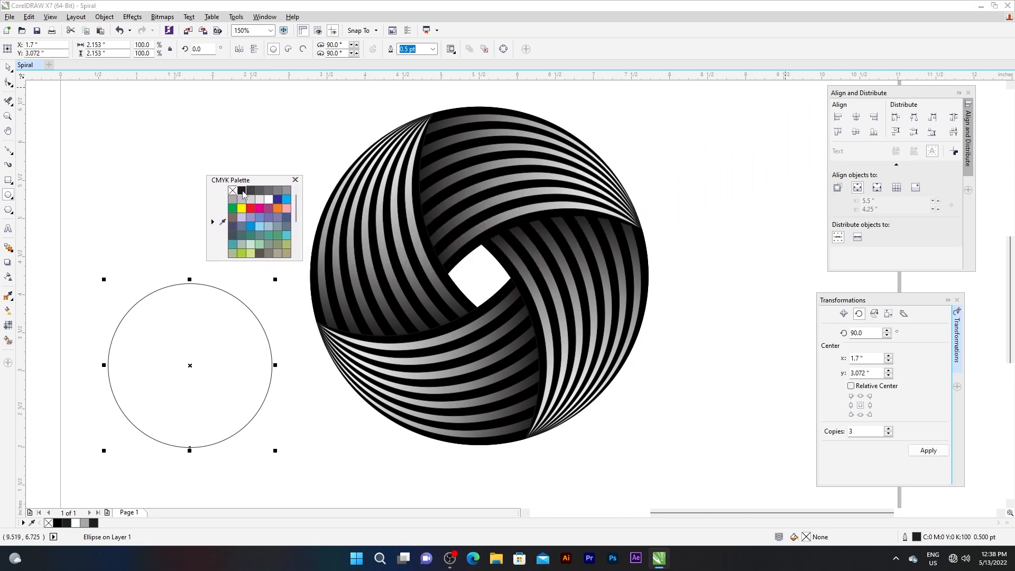
click(243, 192)
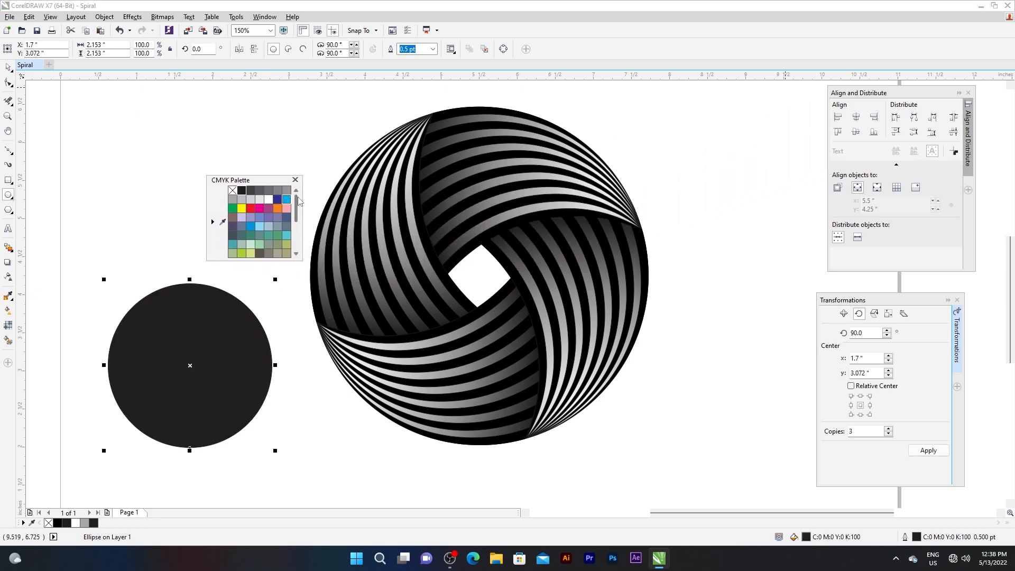
click(260, 199)
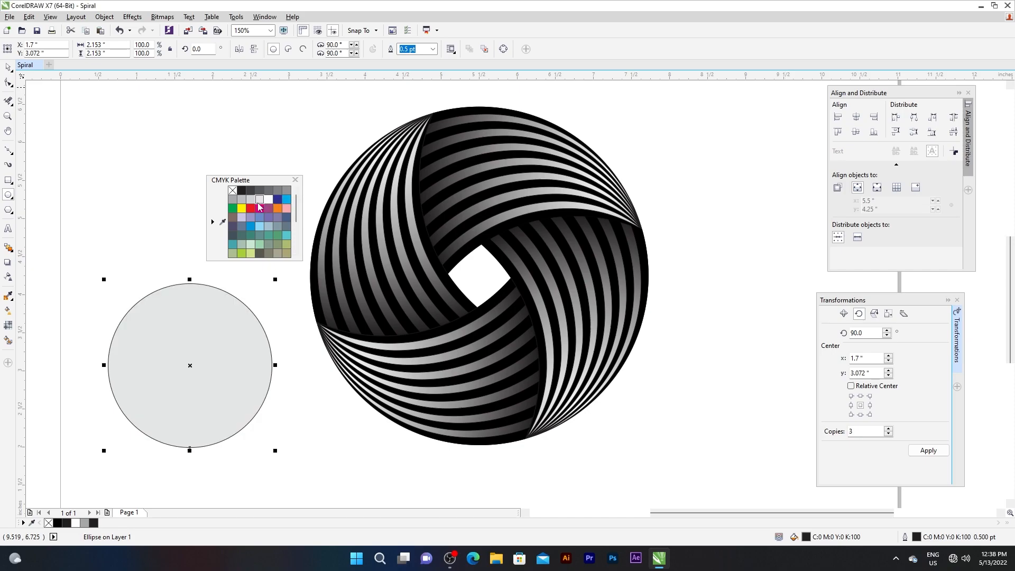
click(250, 235)
click(242, 190)
drag(257, 183, 731, 110)
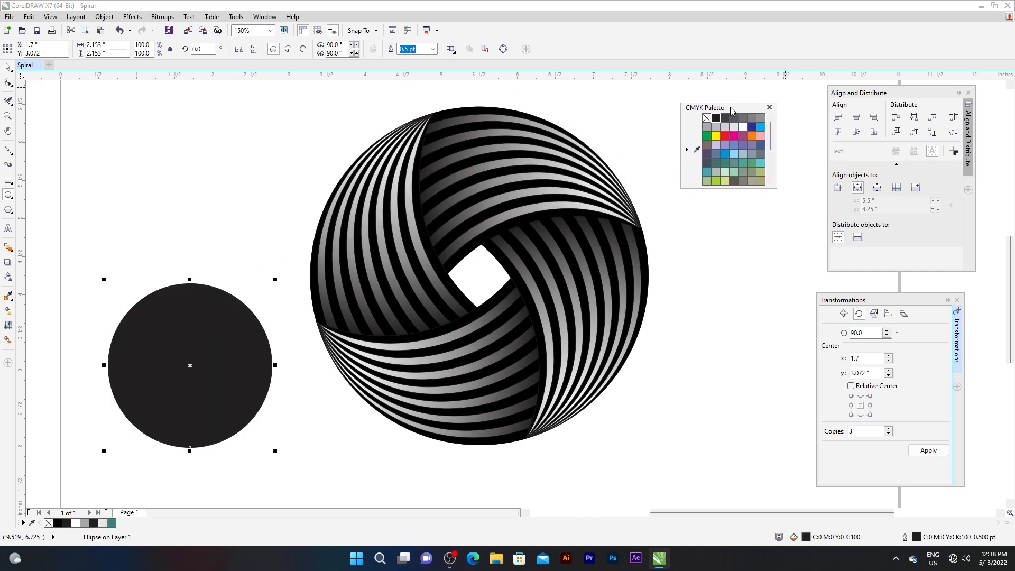
- Apply an elliptical fountain transparency to the black circle and extend it to the circle's edge
click(8, 277)
drag(122, 350, 252, 349)
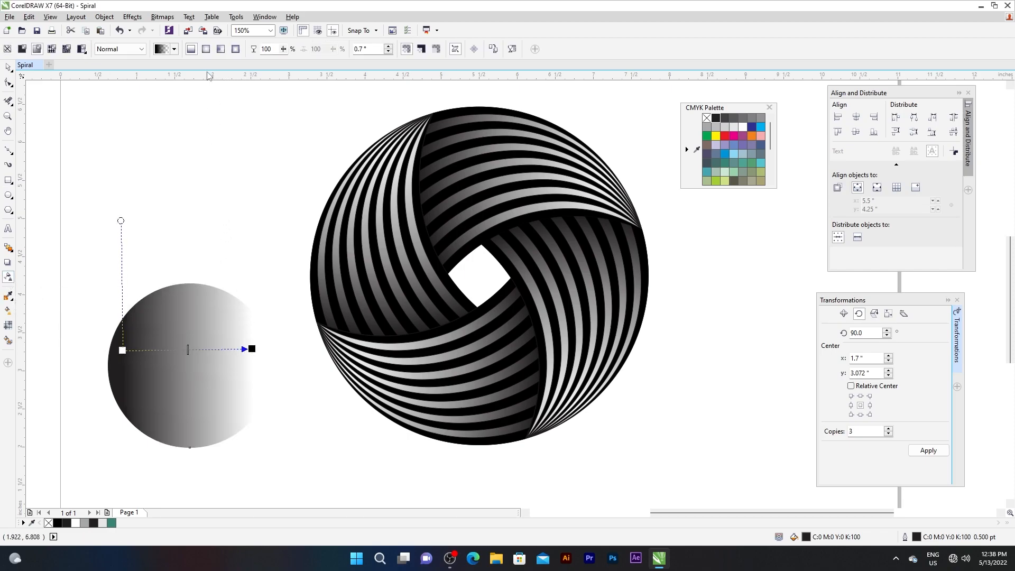
click(206, 50)
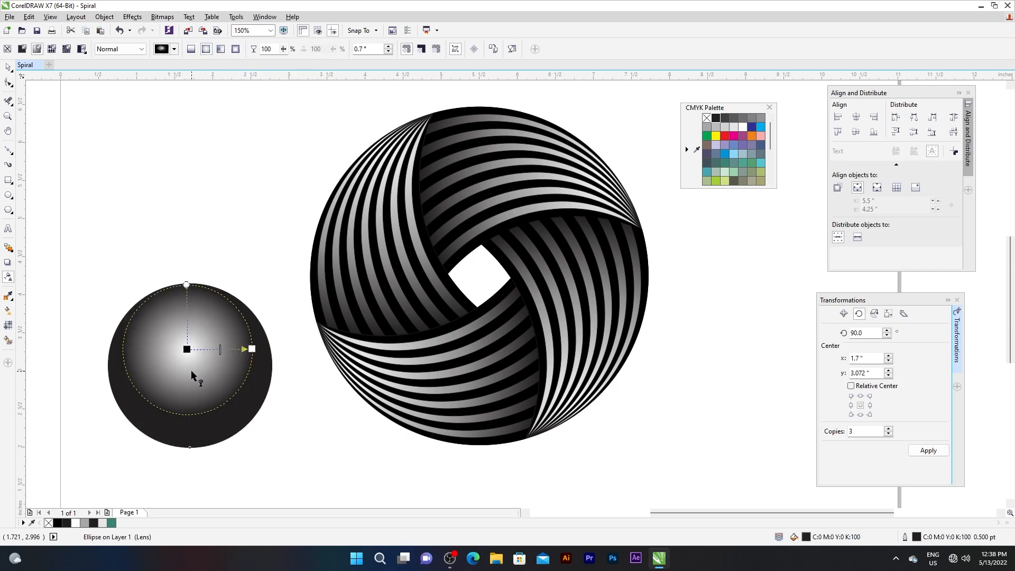
drag(191, 370, 267, 369)
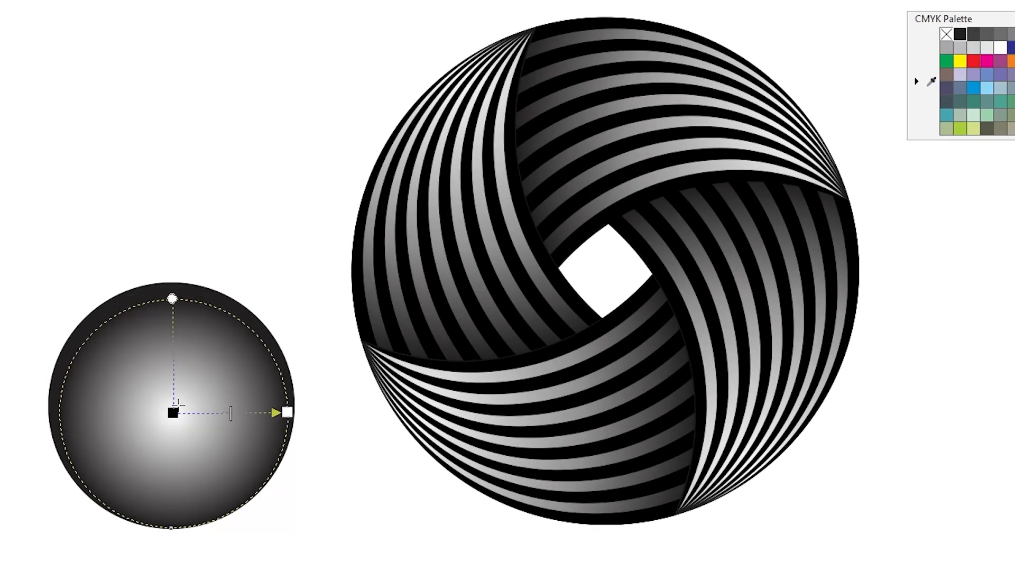
- Center the circle's transparency with 0 at the middle and 100 at the edge, and shift its midpoint slightly inward
drag(173, 412, 130, 432)
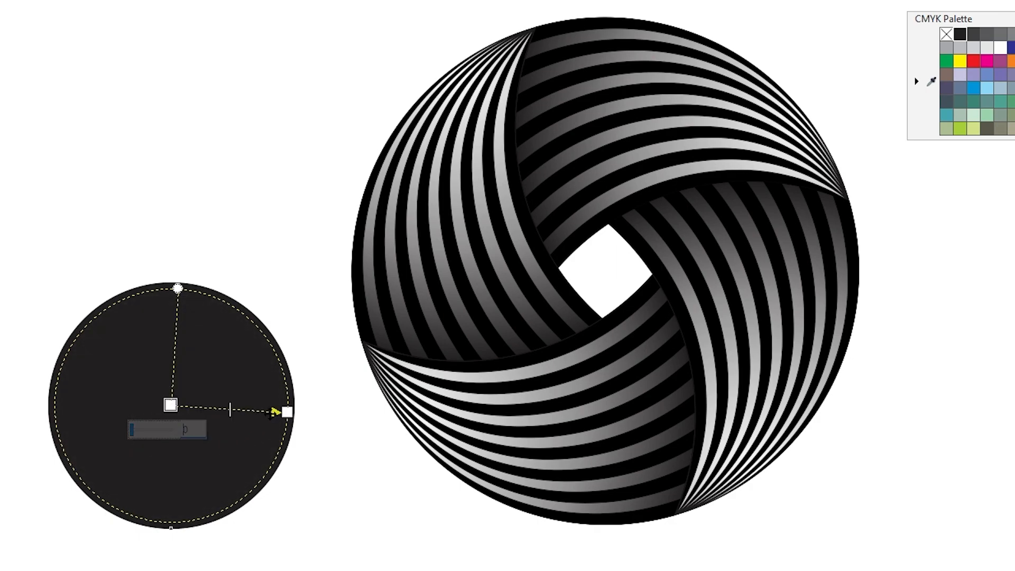
click(287, 412)
drag(250, 438, 301, 438)
drag(230, 409, 219, 409)
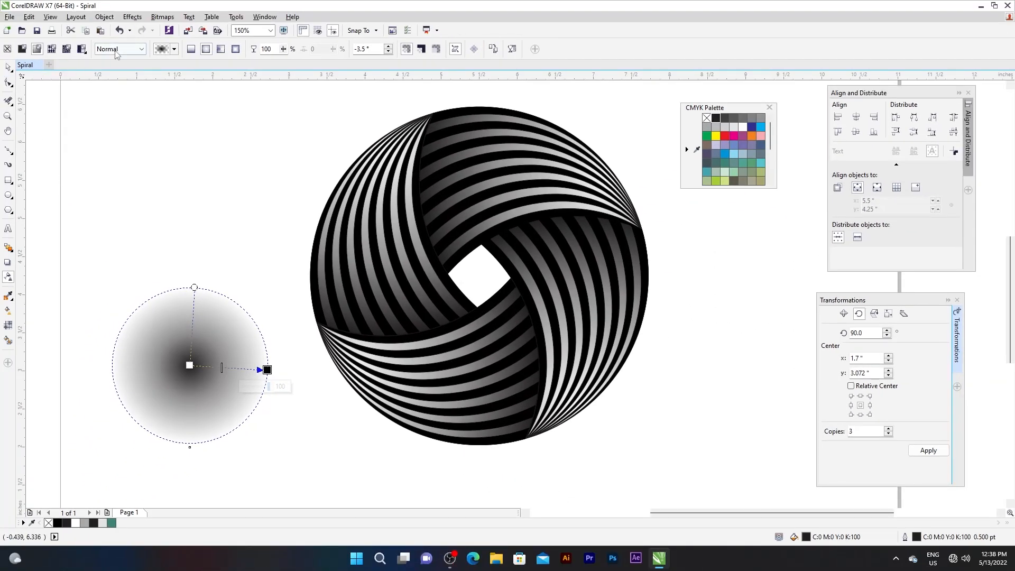
- Set the circle's transparency merge mode to Multiply and return to the Pick tool
click(117, 50)
click(119, 101)
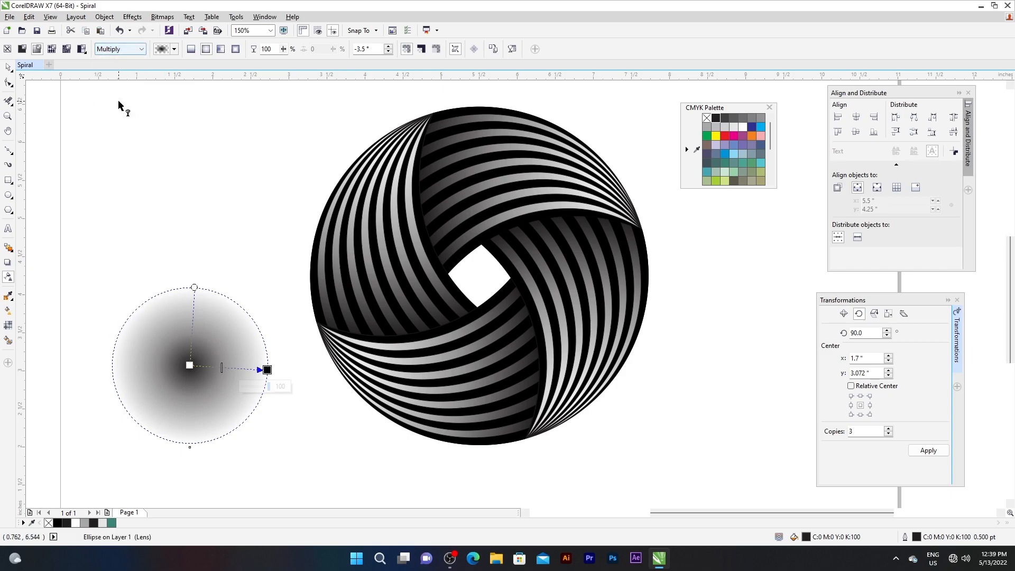
key(space)
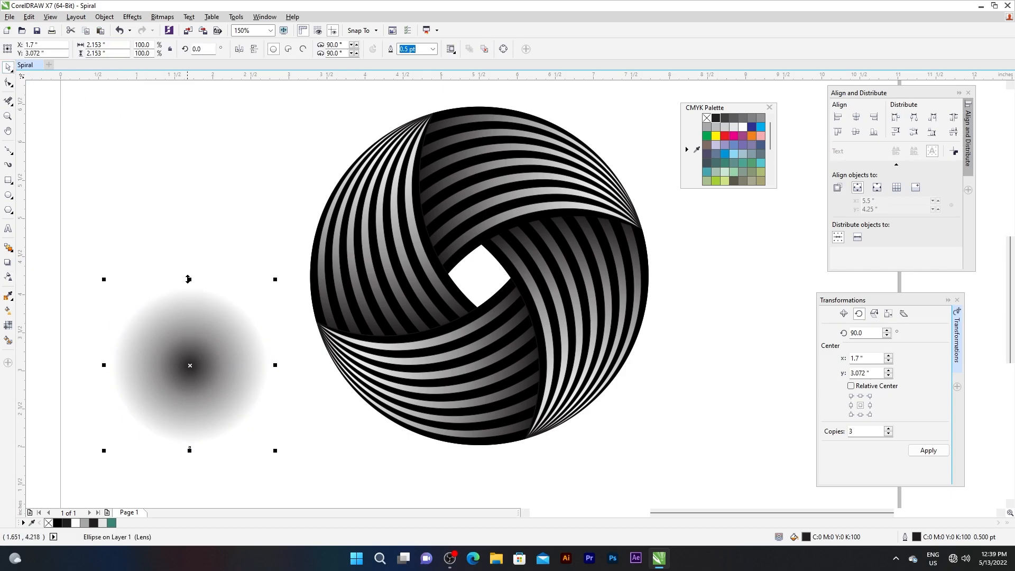
- Flatten and widen the faded circle into a shadow of 4.681" by 0.21" beneath the spiral, at X 5.471", Y 2.048"
drag(189, 280, 485, 450)
drag(555, 444, 769, 444)
mouse_move(483, 444)
mouse_down()
mouse_move(465, 464)
mouse_move(506, 433)
mouse_move(471, 441)
mouse_up()
- Send the shadow ellipse behind the spiral
scroll(482, 463, up, 1)
right_click(505, 431)
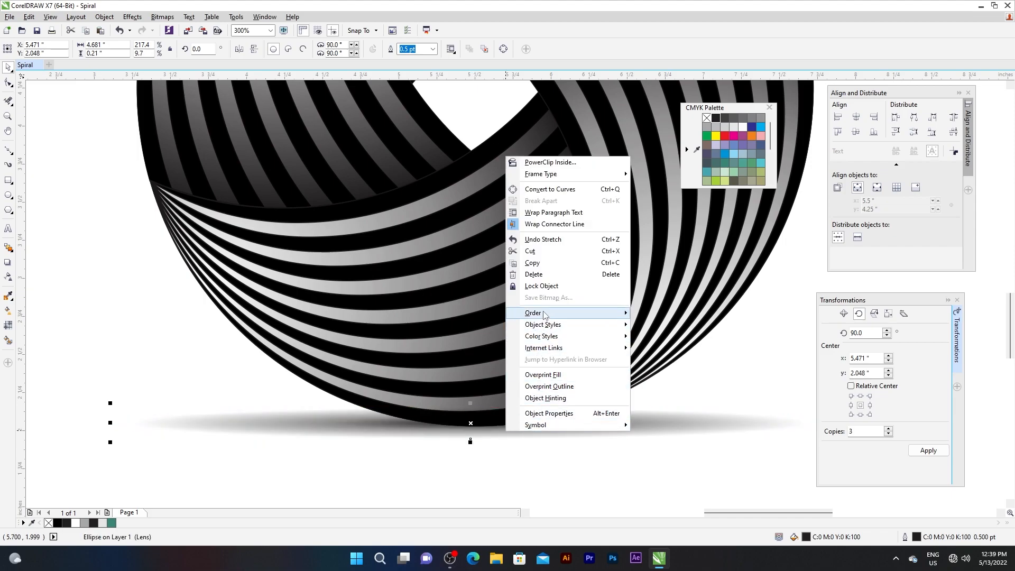
mouse_move(546, 315)
click(655, 353)
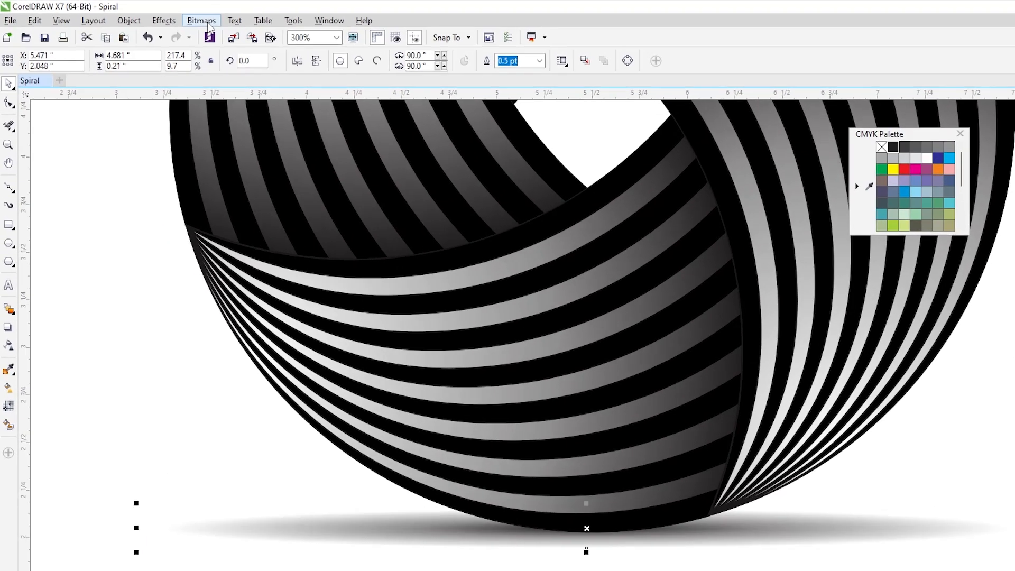
- Convert the shadow ellipse to a 300 dpi CMYK Color (32-bit) bitmap with anti-aliasing and a transparent background
click(163, 17)
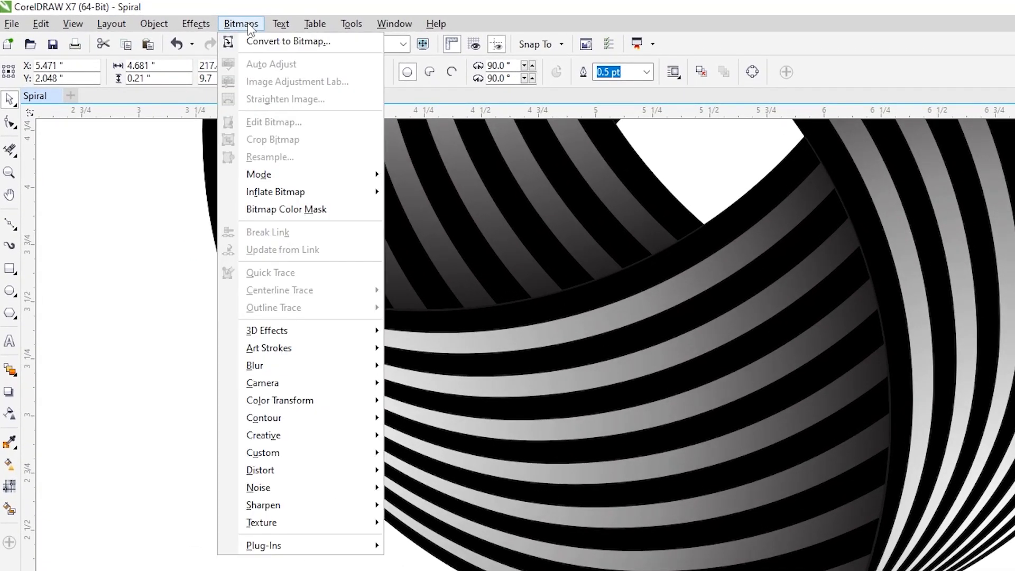
click(168, 28)
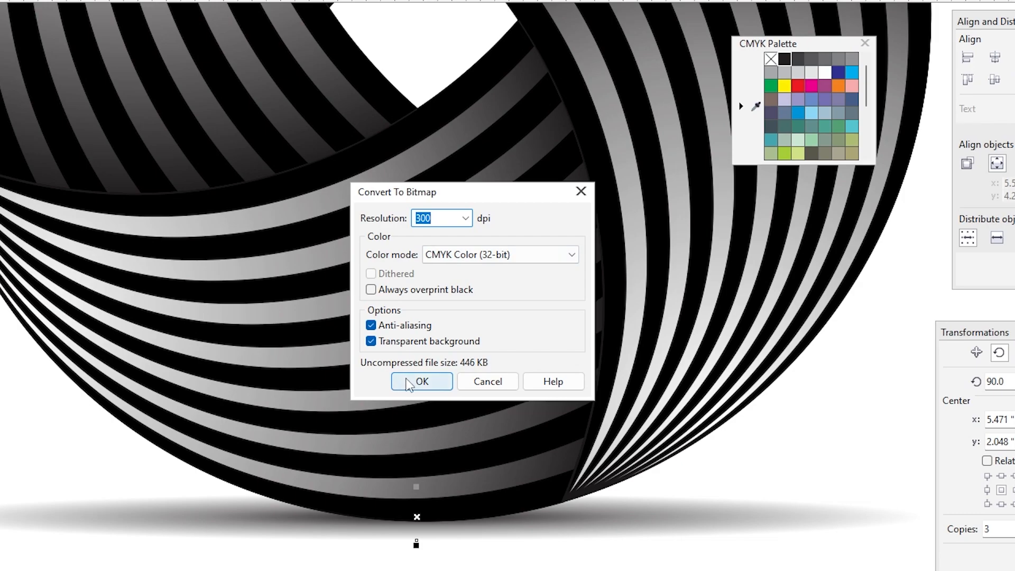
click(408, 382)
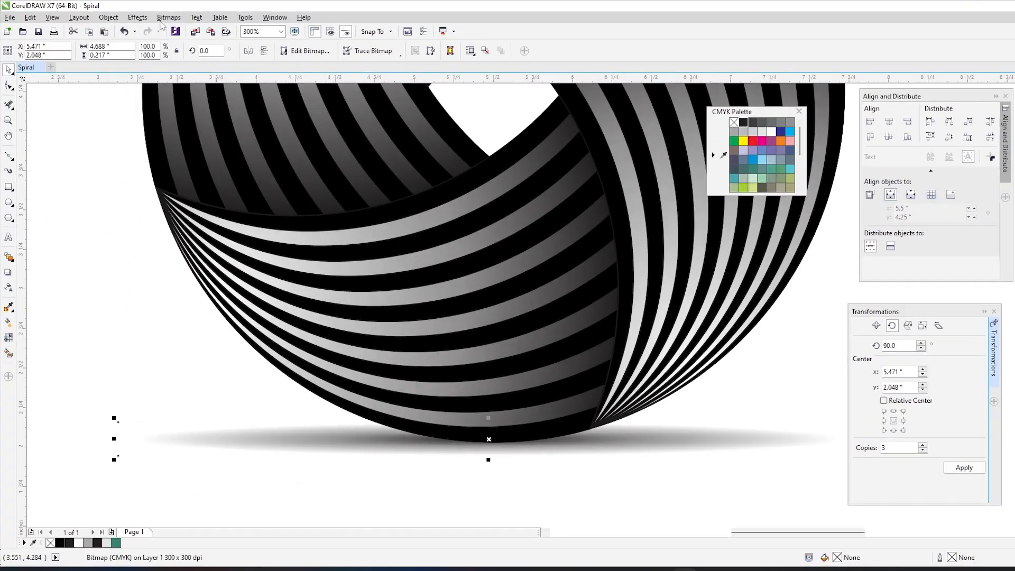
- Apply a Gaussian Blur with a radius of 4.6 pixels to the shadow bitmap and deselect it
click(159, 17)
mouse_move(264, 365)
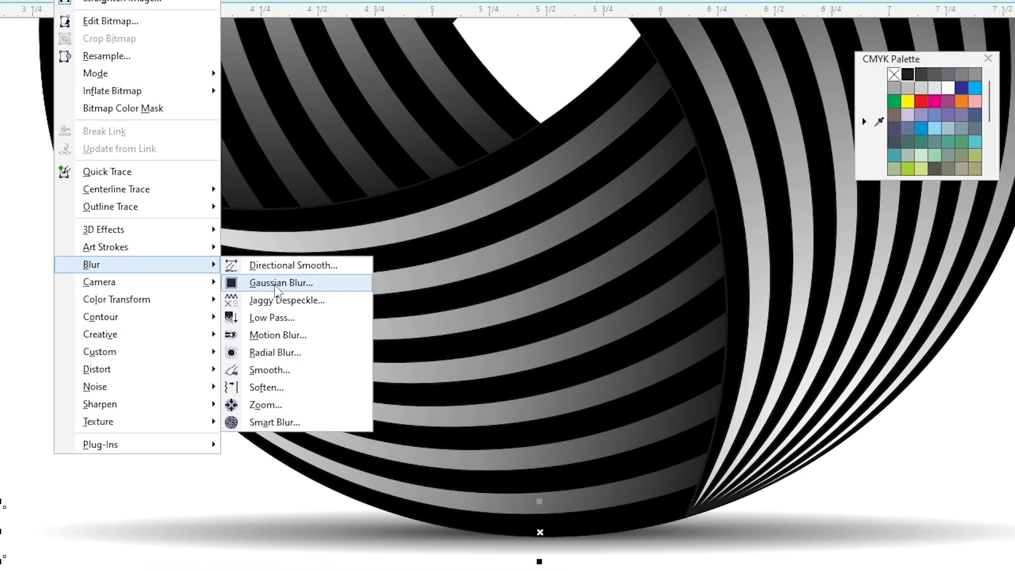
click(275, 288)
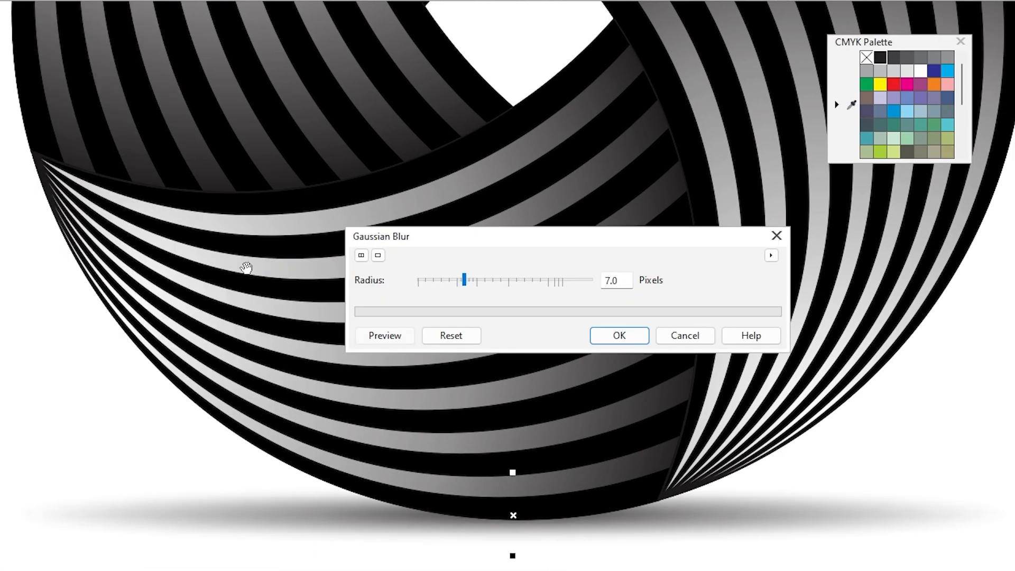
mouse_move(466, 279)
mouse_down()
mouse_move(494, 281)
mouse_move(443, 276)
mouse_move(456, 286)
mouse_up()
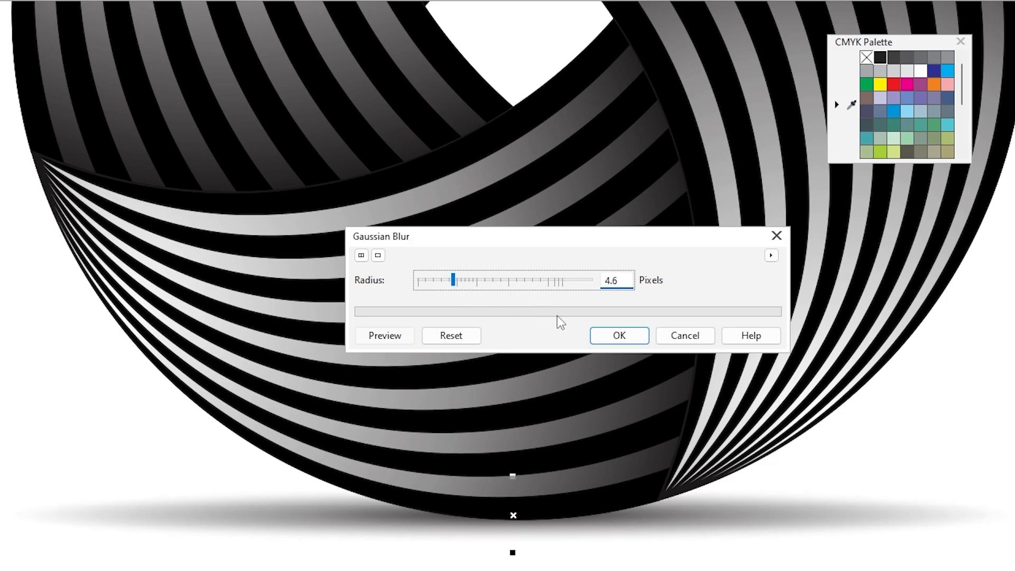
click(601, 332)
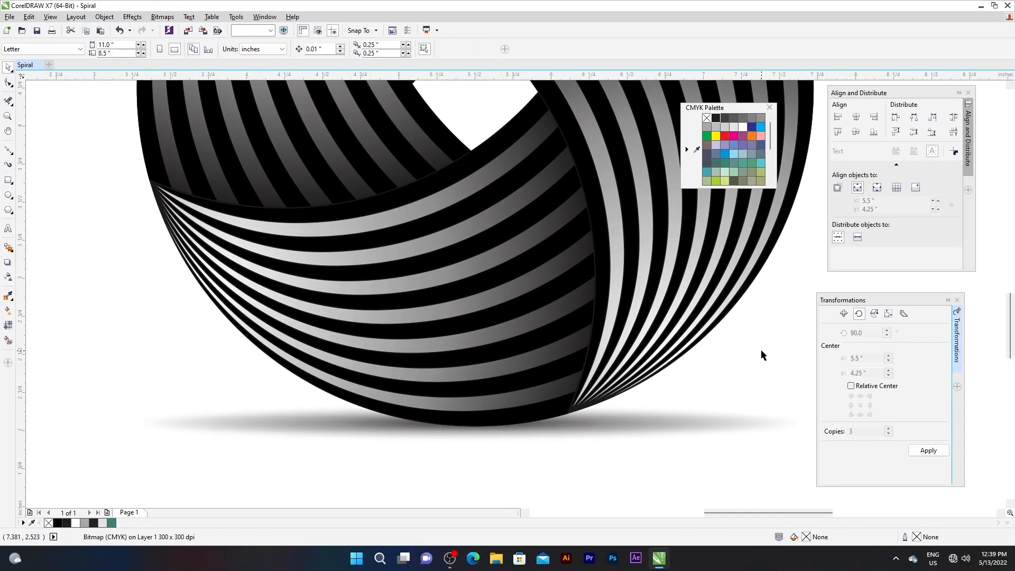
click(761, 349)
- Select the spiral together with its shadow and move both to the right half of the page, centered at X 8.35", Y 4.165"
scroll(491, 318, down, 5)
scroll(534, 264, up, 3)
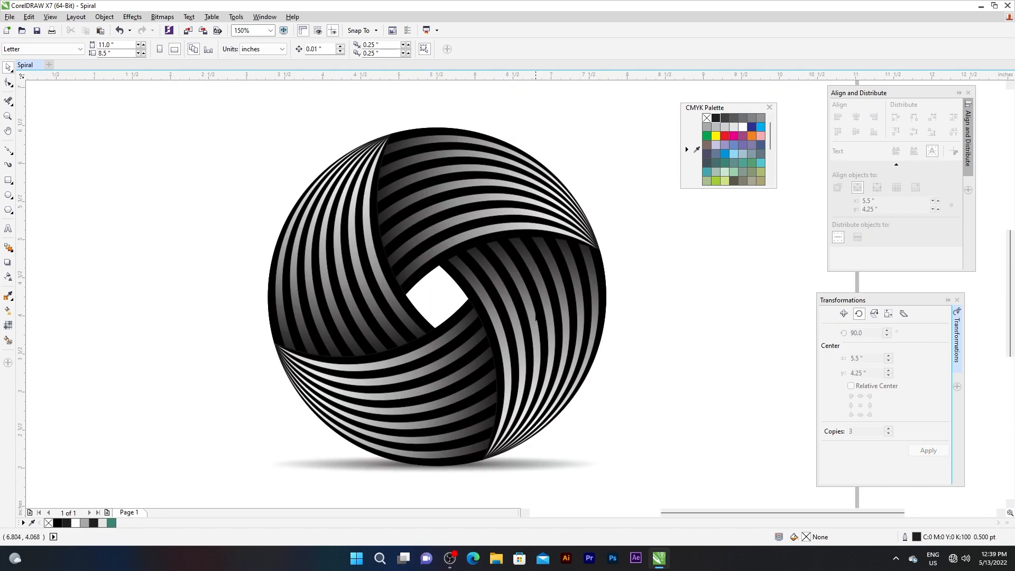
drag(696, 513, 680, 513)
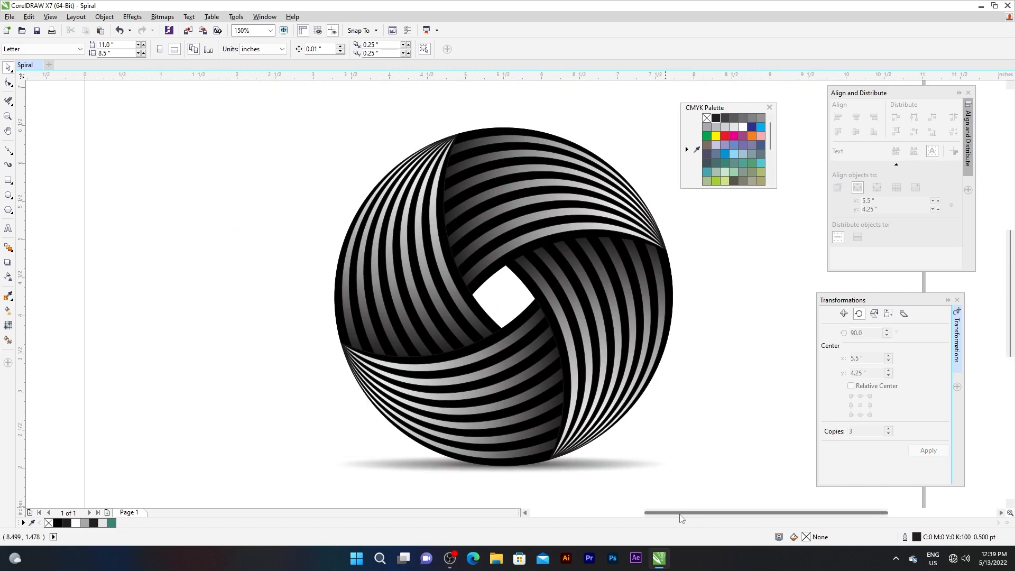
drag(733, 108, 764, 108)
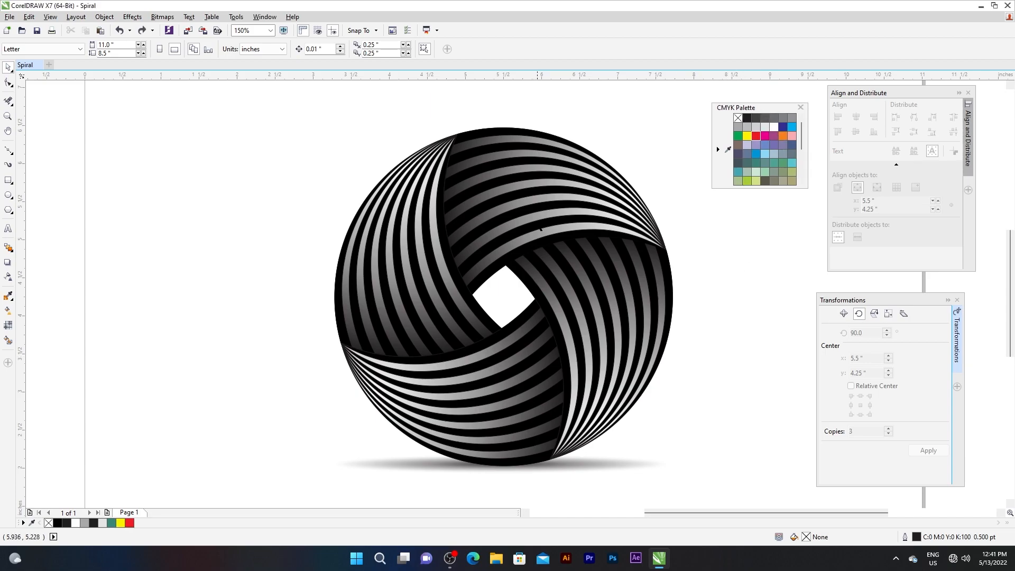
click(540, 229)
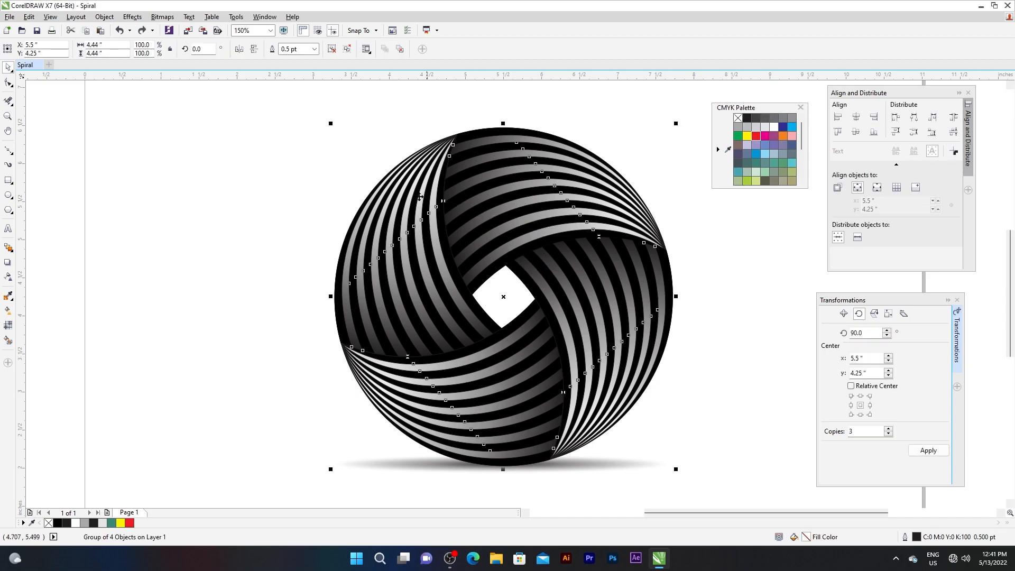
click(256, 142)
drag(251, 129, 712, 471)
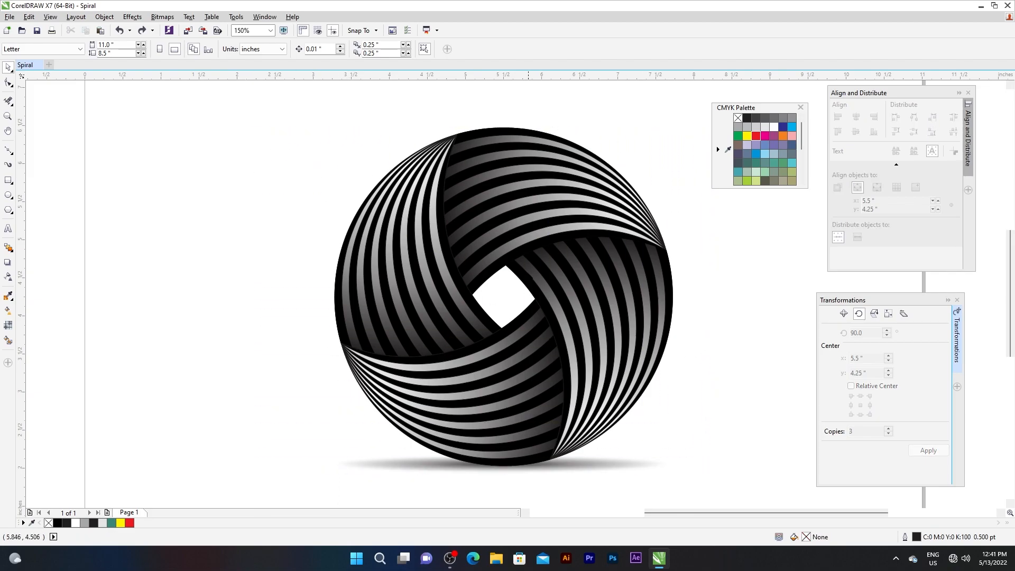
scroll(521, 269, down, 2)
drag(398, 178, 608, 408)
drag(557, 316, 653, 295)
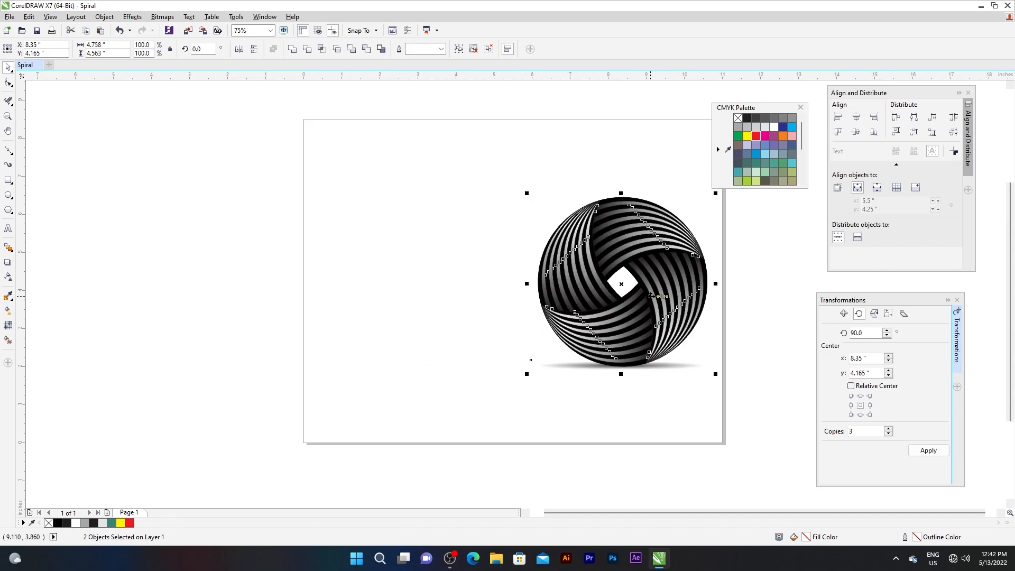
- Copy and paste the spiral with its shadow, and place the duplicate on the left half of the page
right_click(652, 296)
click(681, 379)
right_click(429, 205)
click(439, 273)
drag(585, 271, 387, 267)
click(238, 242)
- Ungroup all objects of the duplicated spiral and clear the selection
scroll(374, 277, up, 1)
click(386, 263)
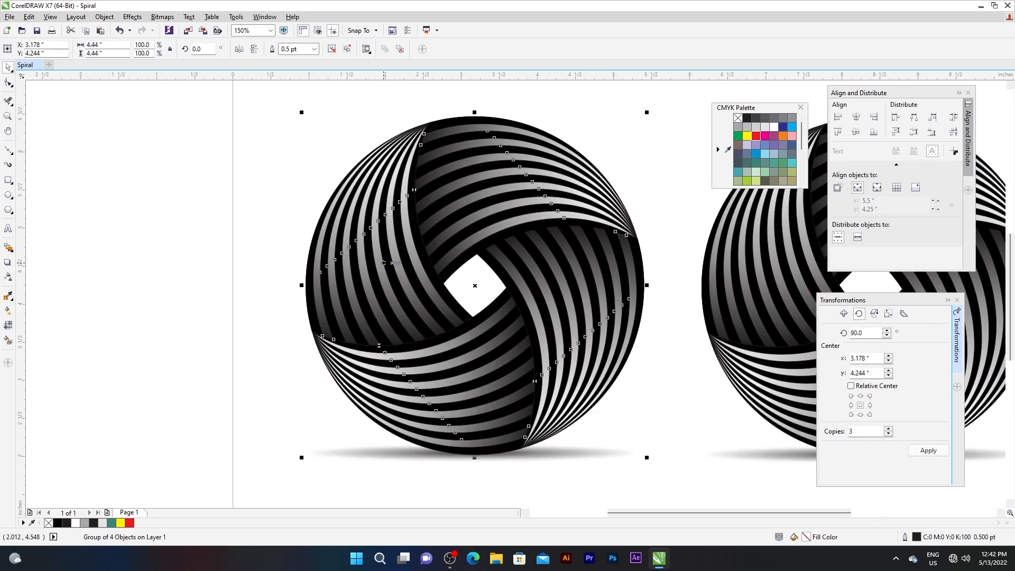
right_click(387, 263)
click(395, 319)
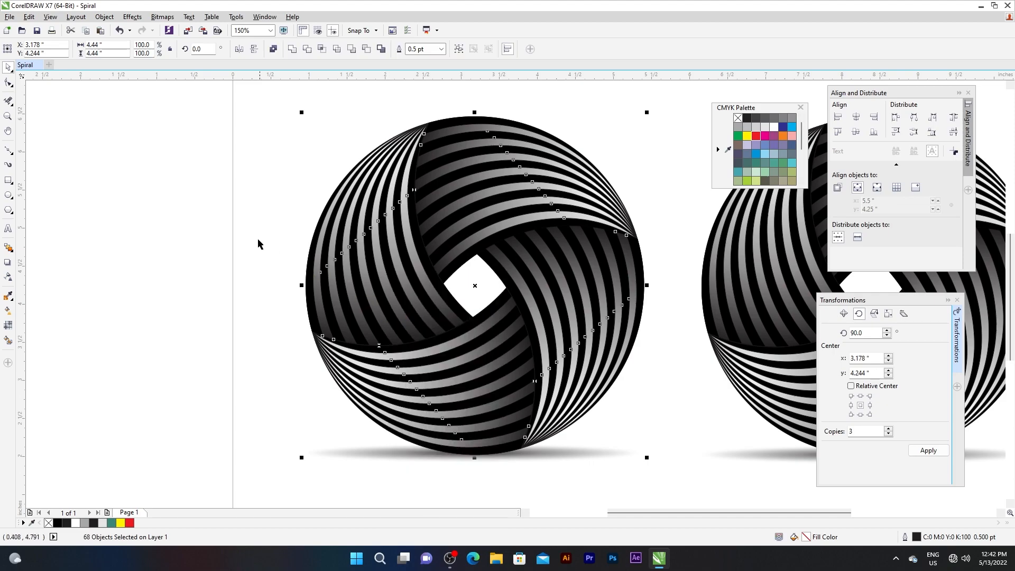
click(249, 241)
- Select the four gradient petal overlays of the left spiral, paste a copy of them, and move the copy left to X -0.135", Y 4.154"
click(382, 322)
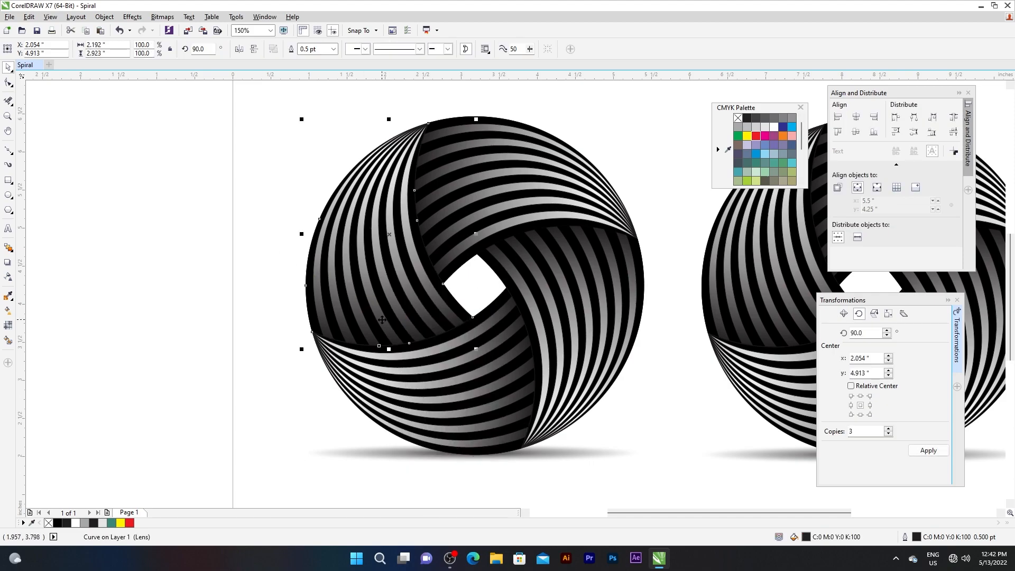
shift+click(474, 375)
shift+click(565, 278)
shift+click(481, 199)
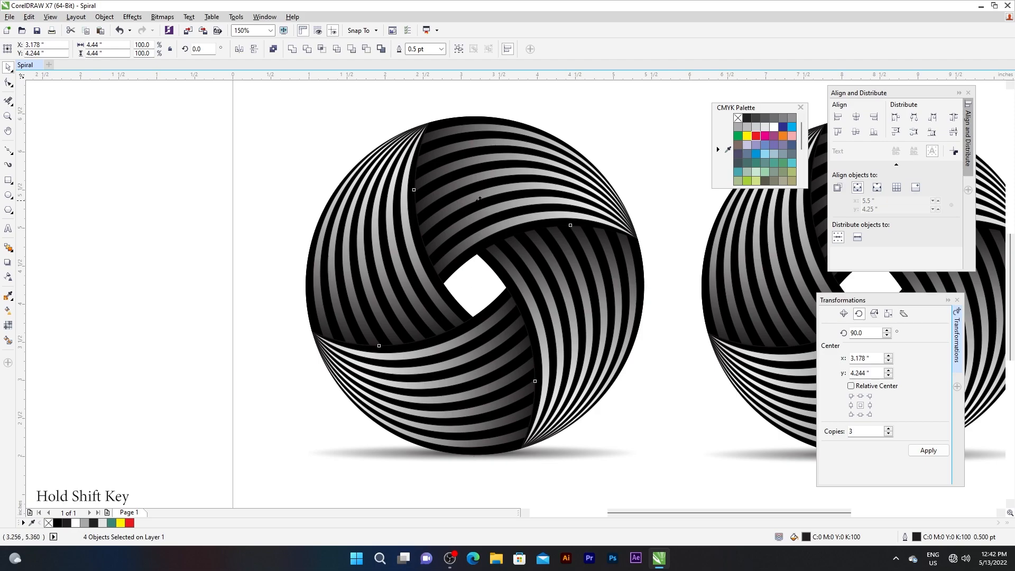
drag(480, 199, 354, 210)
key(ctrl+z)
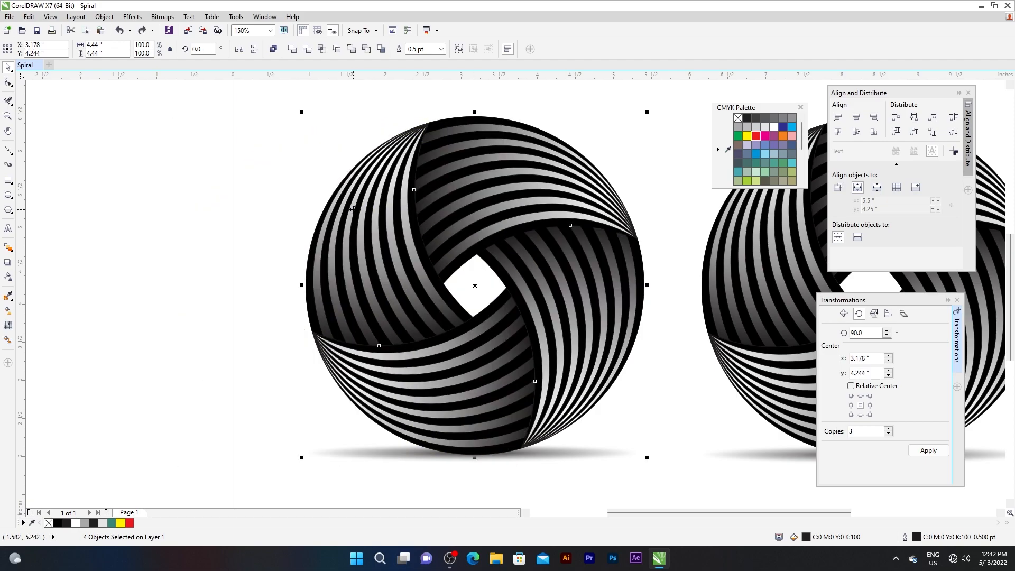
right_click(441, 182)
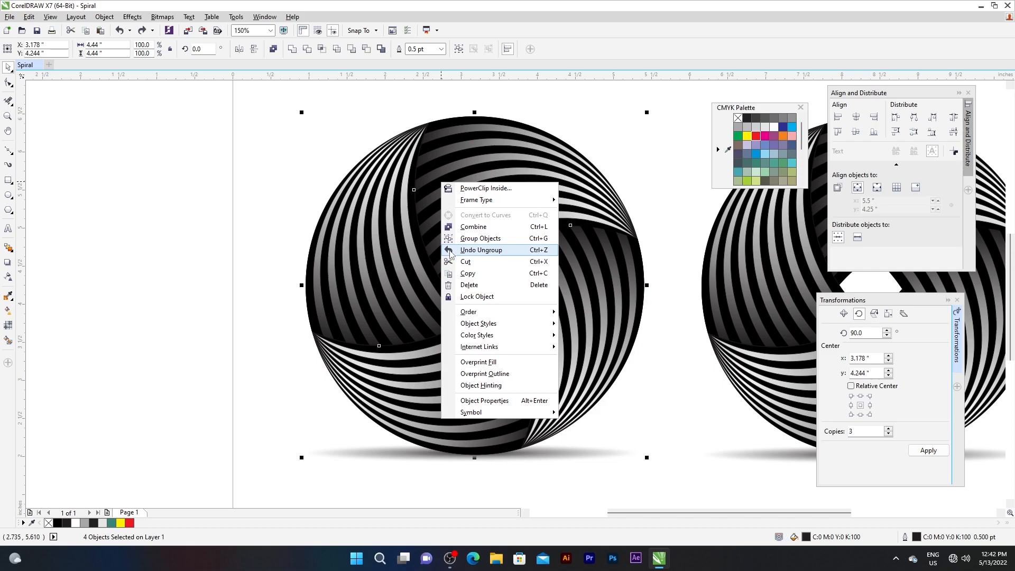
click(404, 249)
right_click(250, 199)
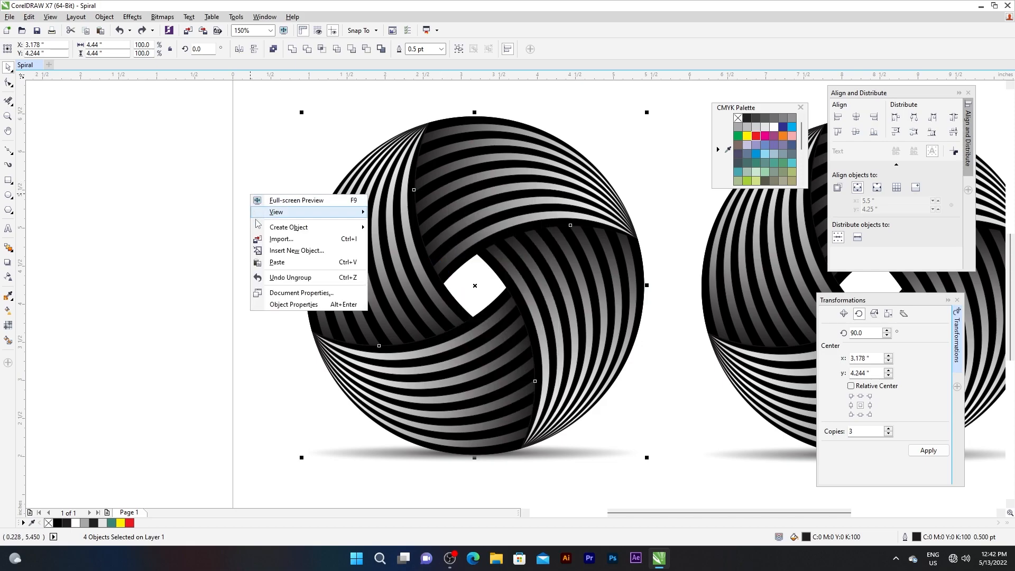
click(258, 266)
drag(459, 216, 207, 222)
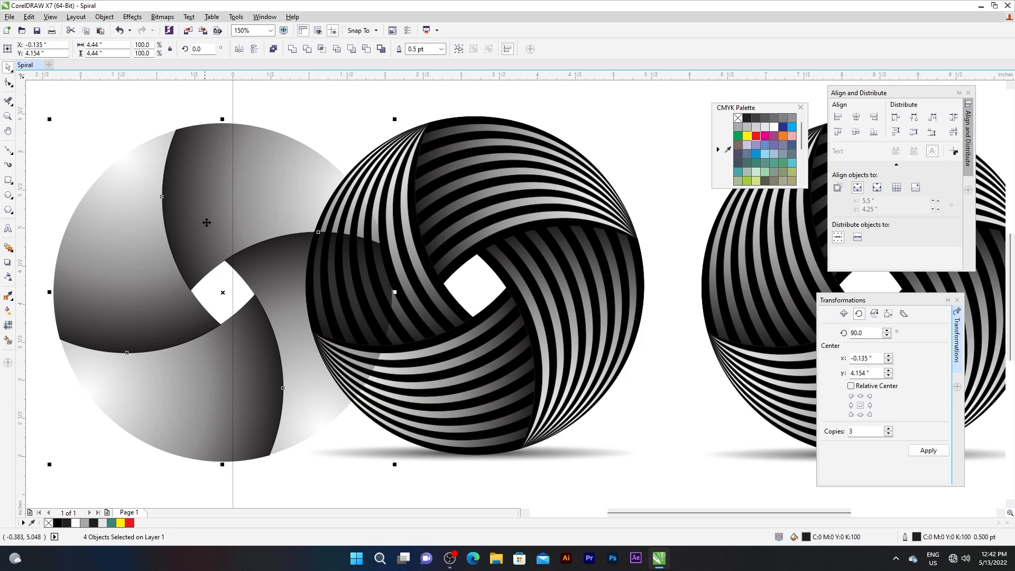
- Weld the four copied petals into one ring and set its transparency to 0 with the Multiply merge mode
click(293, 50)
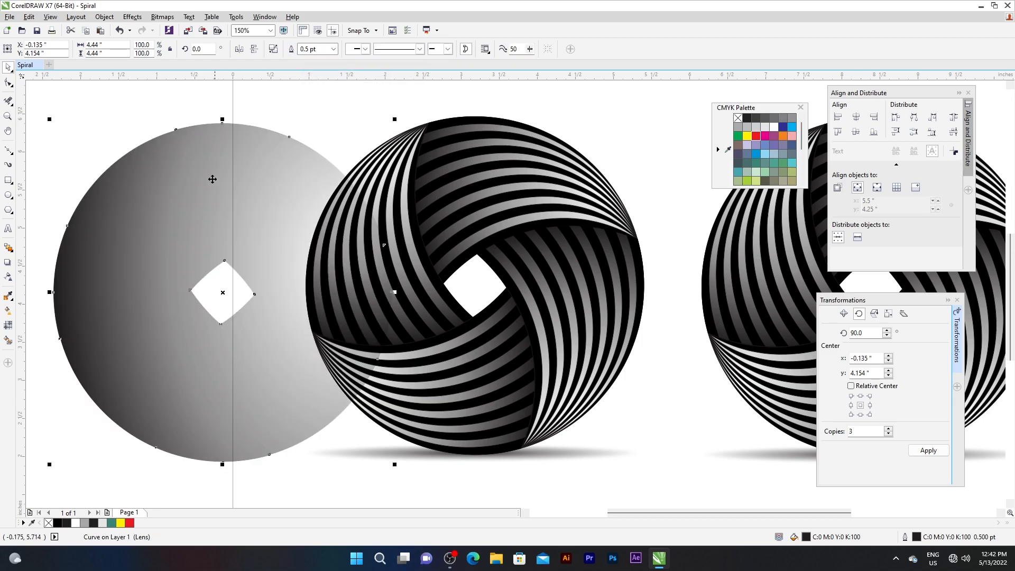
click(8, 276)
click(351, 262)
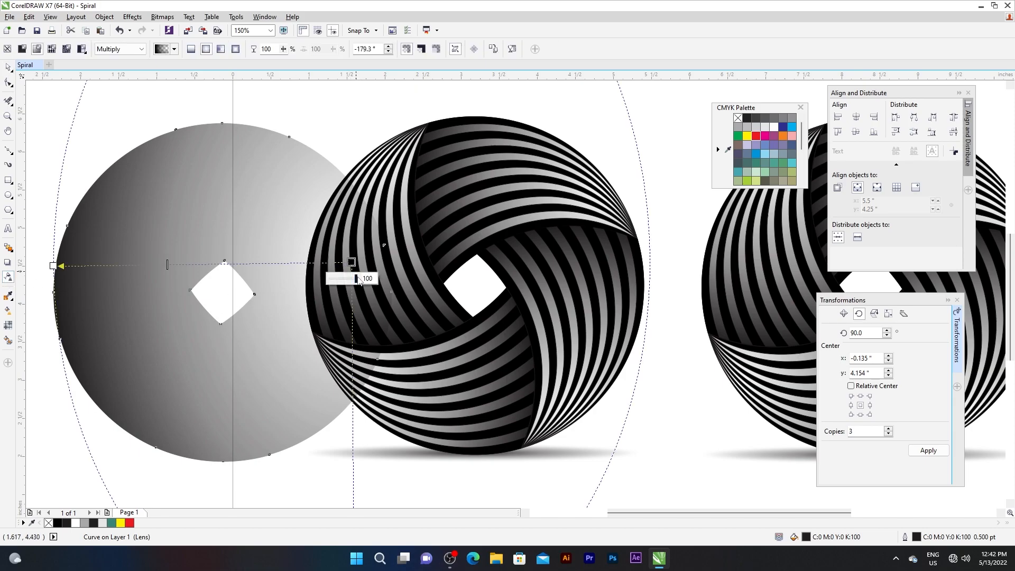
drag(357, 283, 307, 284)
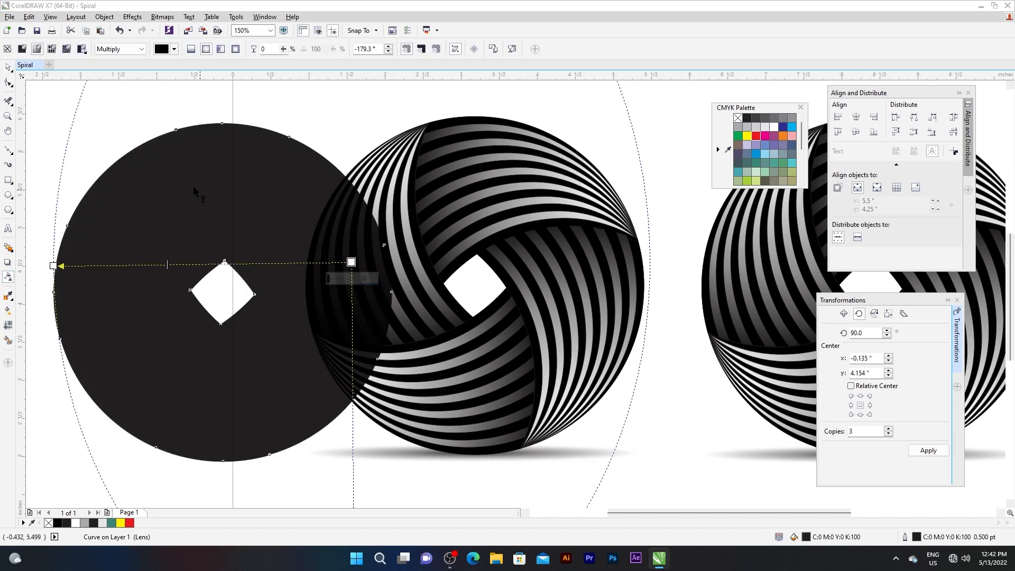
click(120, 49)
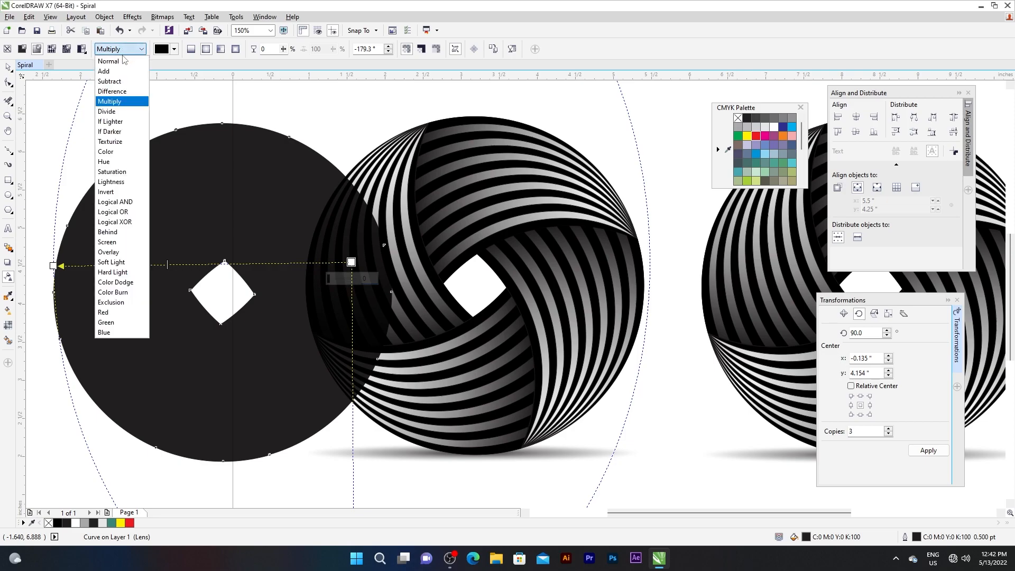
click(121, 105)
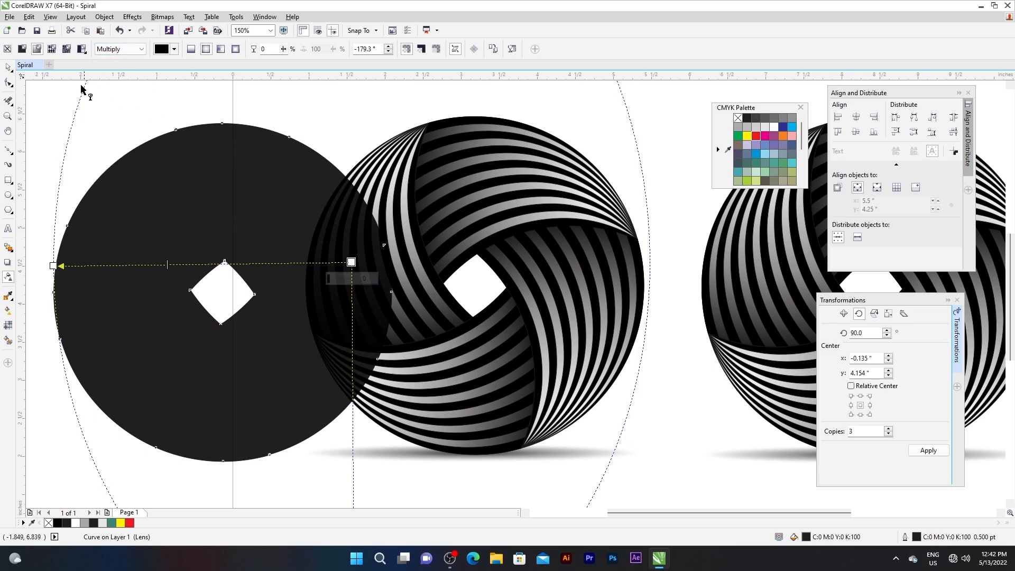
click(8, 68)
- Place the welded ring exactly over the left spiral at X 3.177", Y 4.24" and fill it with red
drag(181, 177, 433, 174)
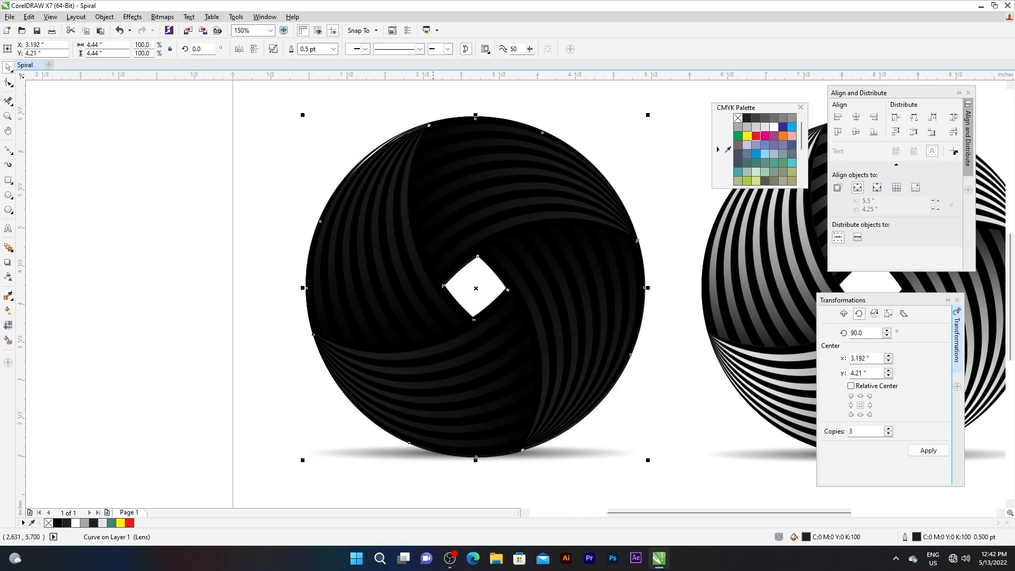
drag(767, 114, 705, 170)
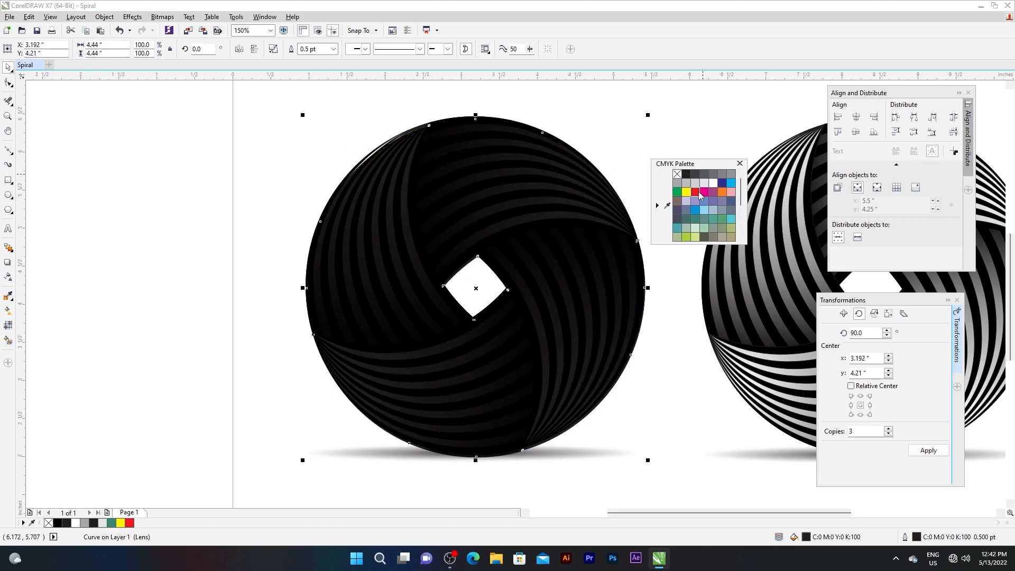
click(696, 192)
scroll(468, 263, up, 5)
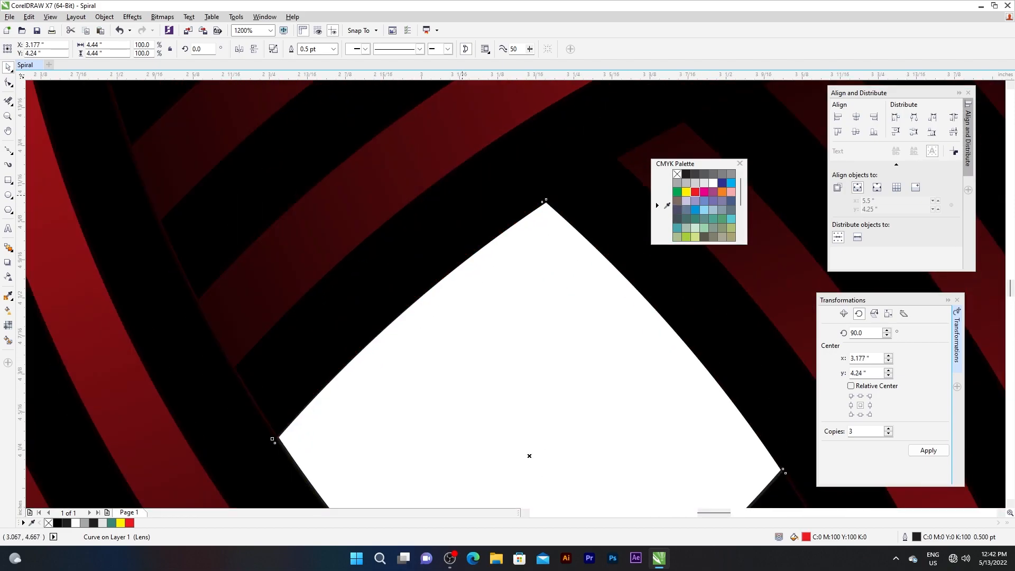
scroll(446, 218, down, 7)
scroll(493, 182, up, 2)
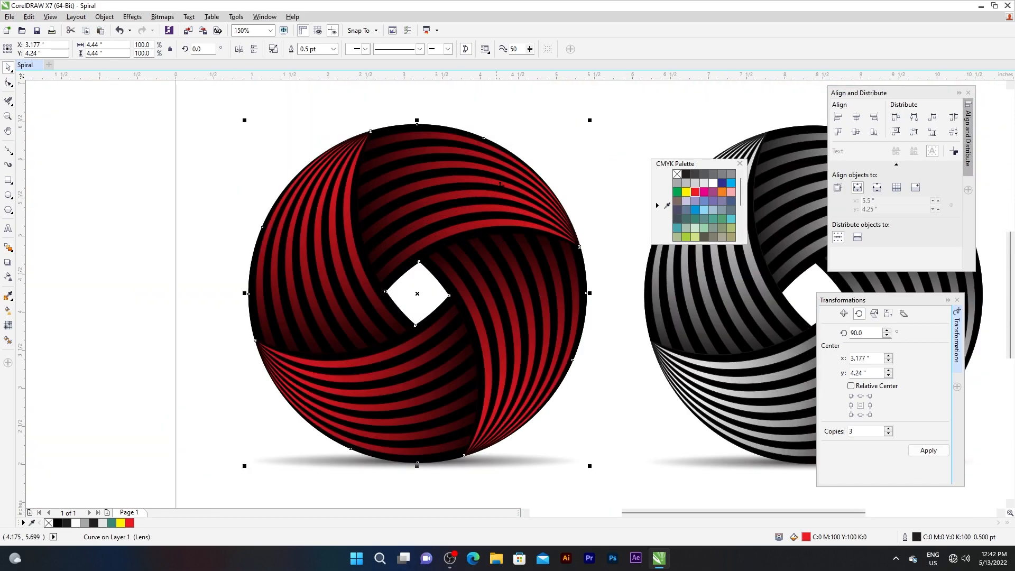
- Try yellow, green, slate blue and other swatches on the ring overlay, finishing with a cyan fill (C:100 M:0 Y:0 K:0)
click(686, 191)
click(677, 192)
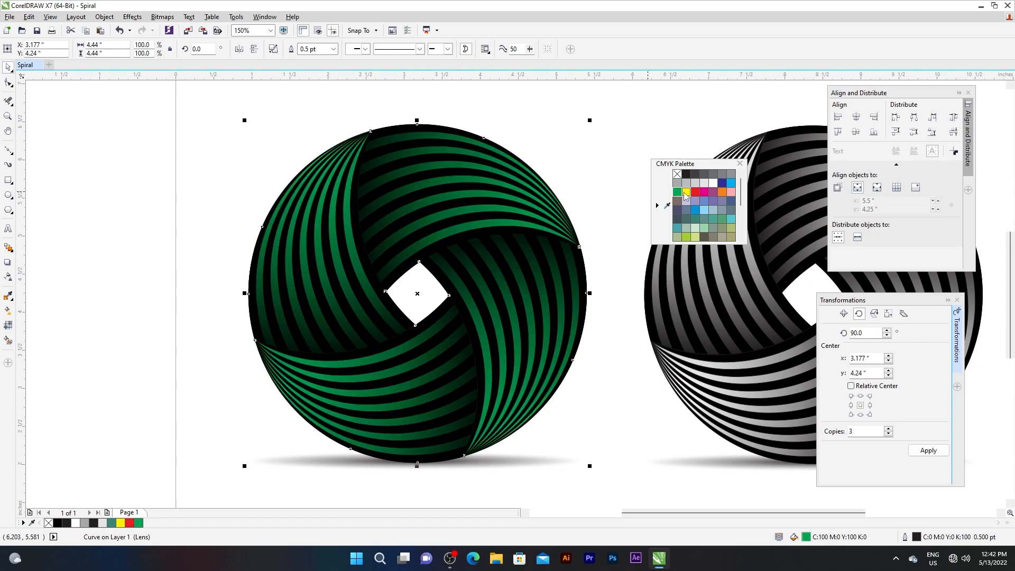
click(730, 183)
click(732, 201)
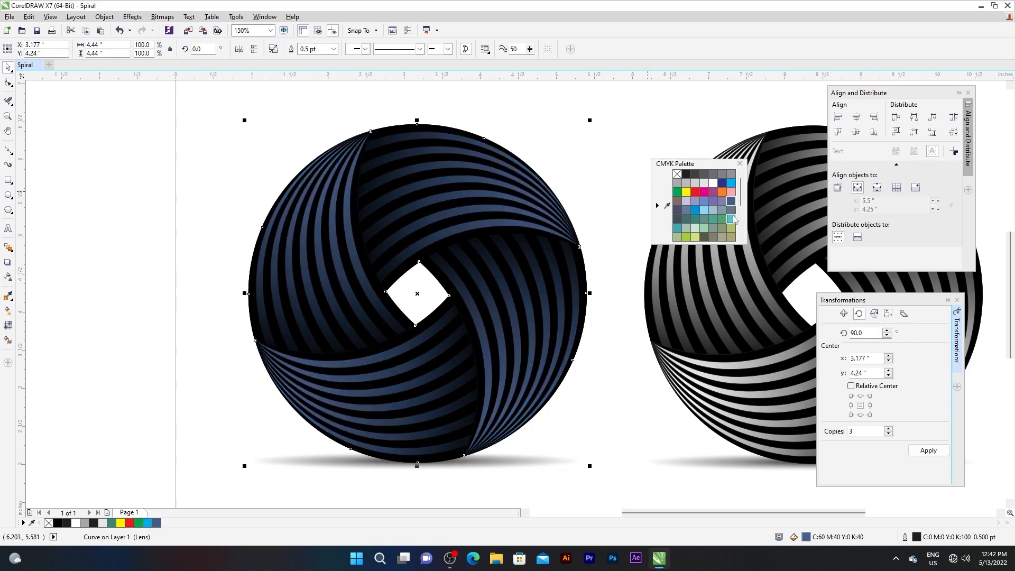
click(731, 219)
click(730, 228)
click(712, 228)
click(705, 228)
click(696, 237)
click(731, 183)
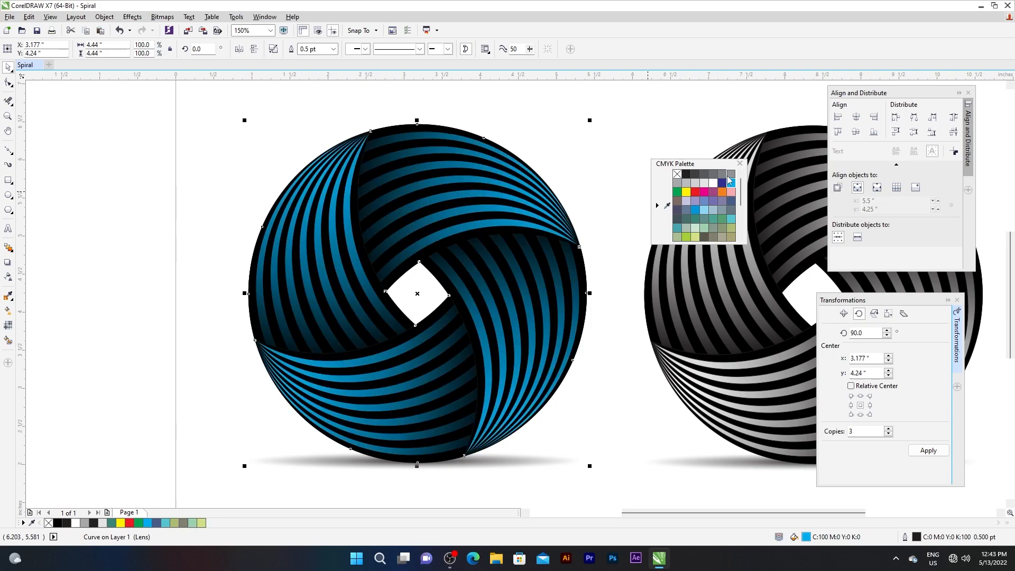
- Close the floating CMYK palette and show the colored and gray spirals side by side
click(740, 164)
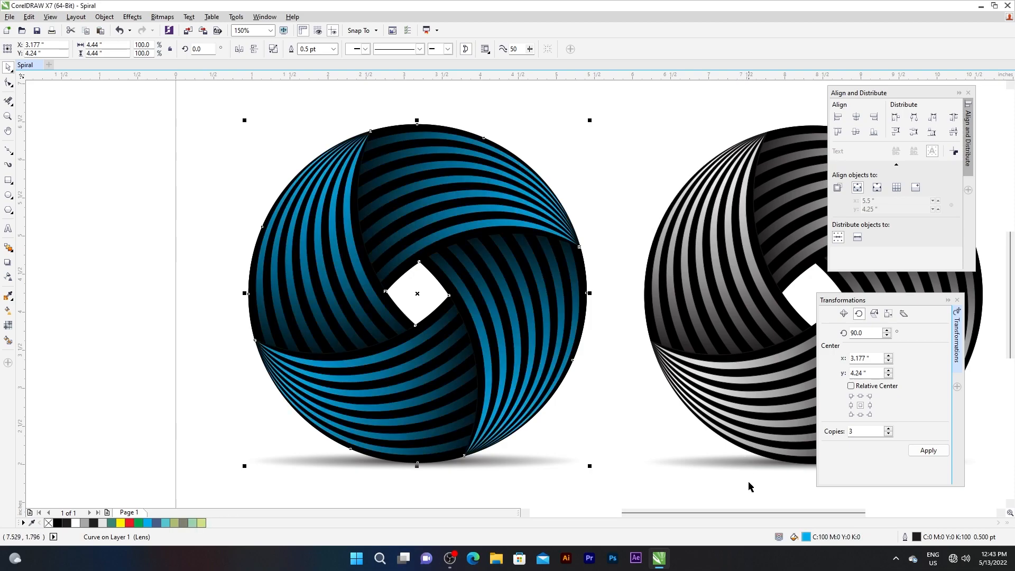
drag(748, 513, 792, 514)
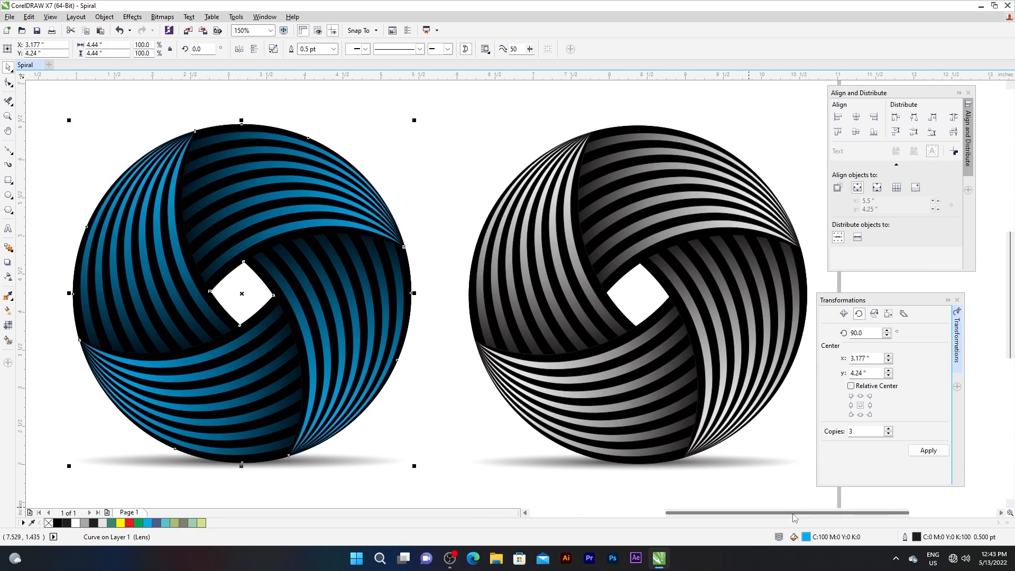
click(792, 108)
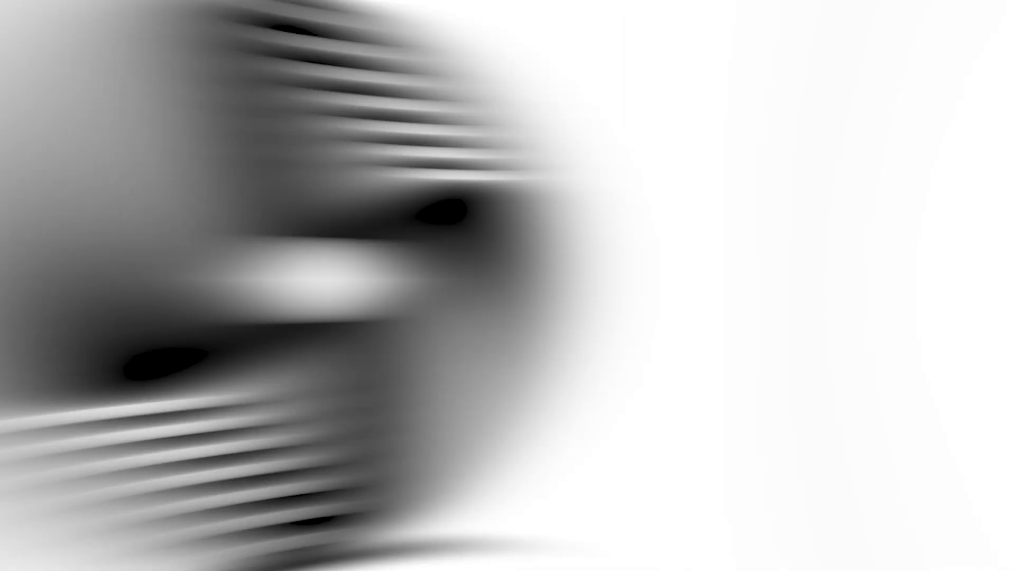